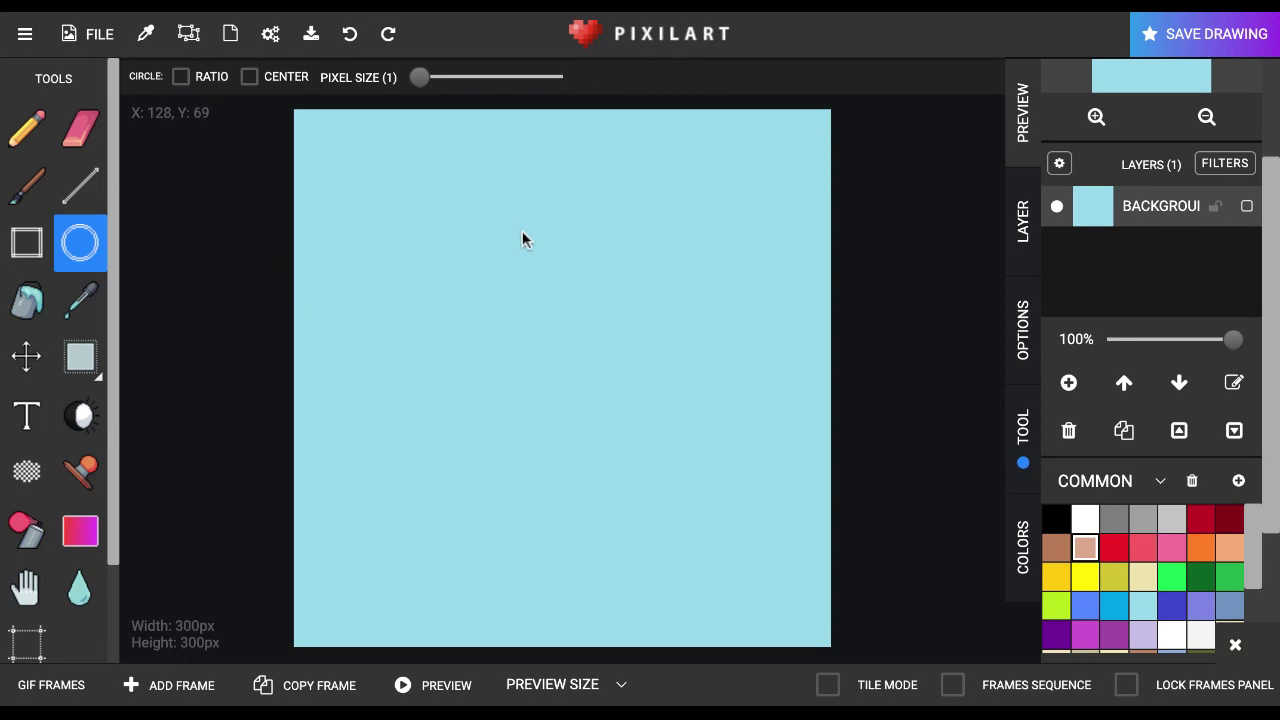
Sketch tan construction guides: an upright oval for the head and a wide ellipse for the chest, joined by two neck lines
{"action": "left_click_drag", "start_coordinate": [516, 220], "coordinate": [633, 382]}
{"action": "left_click_drag", "start_coordinate": [489, 420], "coordinate": [669, 502]}
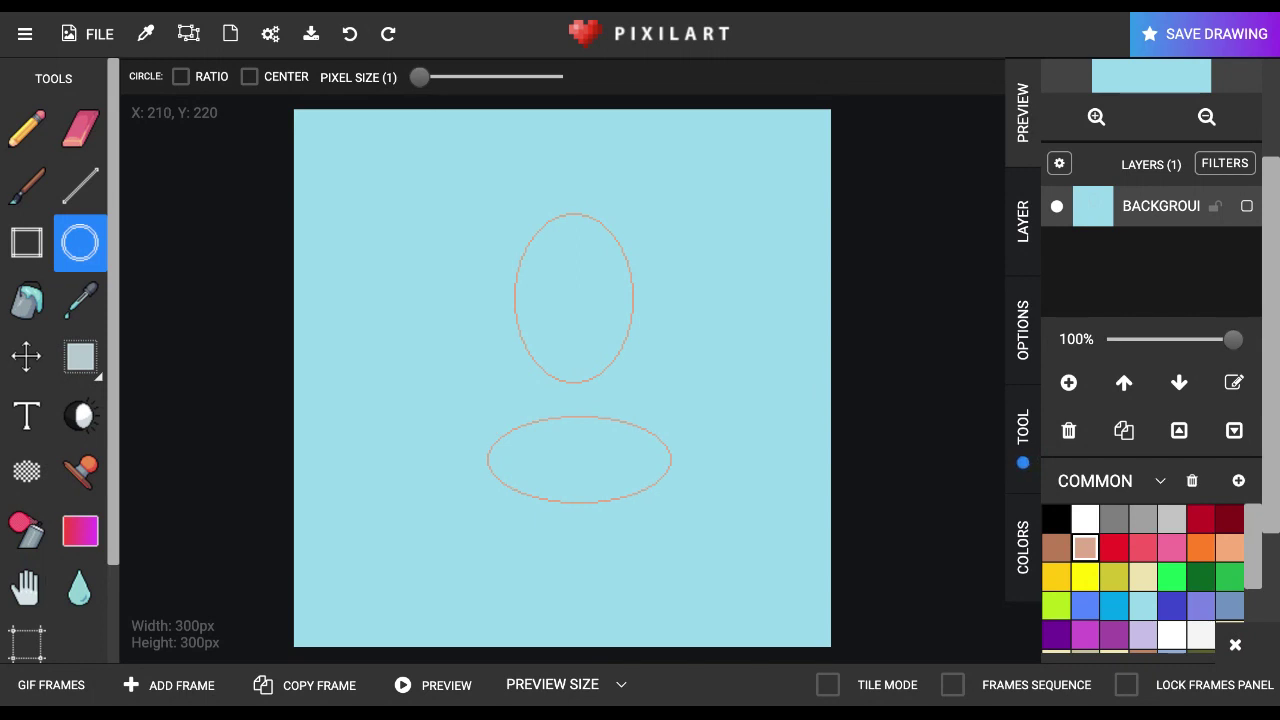
{"action": "left_click", "coordinate": [80, 186]}
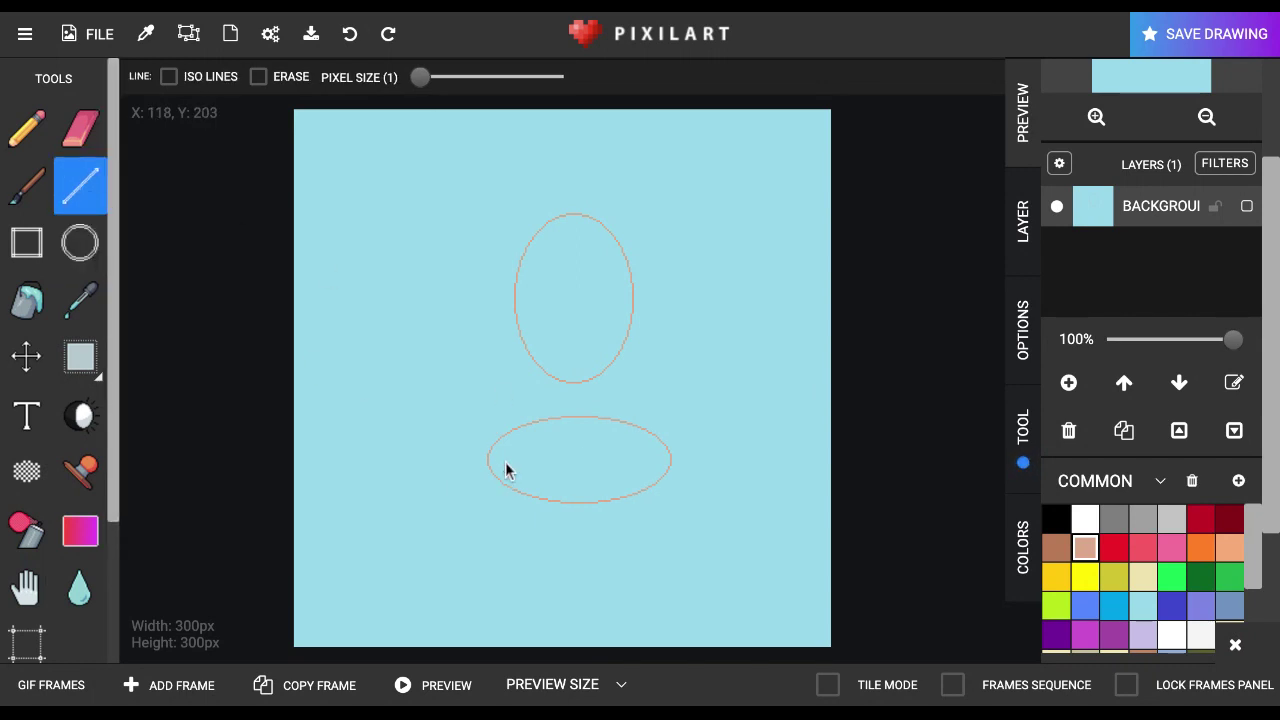
{"action": "left_click_drag", "start_coordinate": [540, 368], "coordinate": [544, 414]}
{"action": "left_click_drag", "start_coordinate": [613, 369], "coordinate": [617, 420]}
{"action": "left_click", "coordinate": [770, 642]}
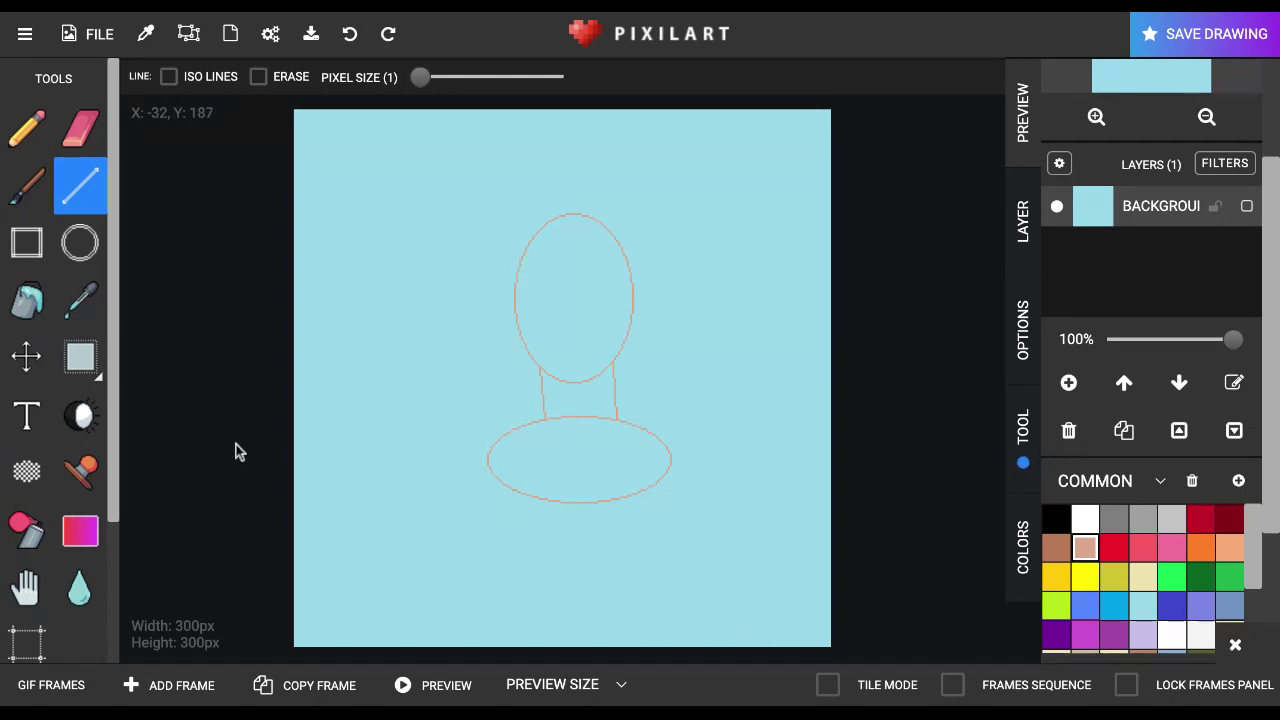
Draw black angular shoulder and arm outlines from both sides of the neck down to the canvas's lower edge
{"action": "left_click", "coordinate": [1058, 519]}
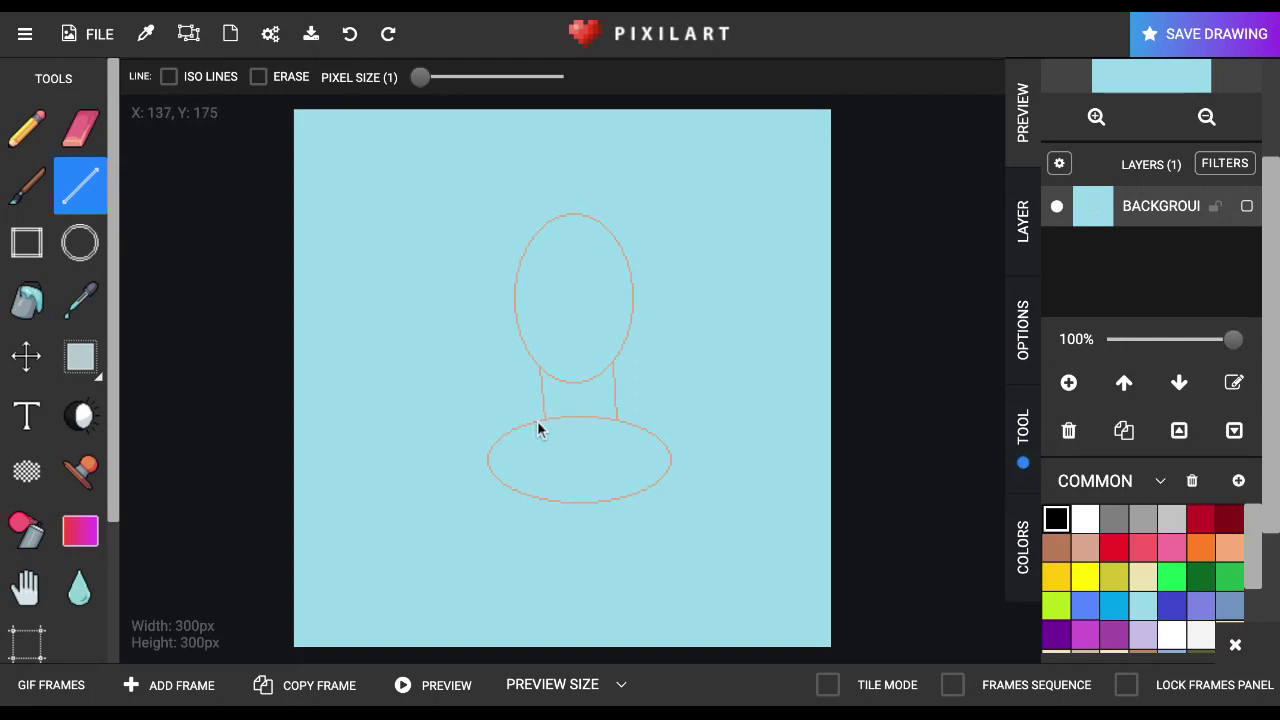
{"action": "mouse_move", "coordinate": [538, 422]}
{"action": "left_mouse_down"}
{"action": "mouse_move", "coordinate": [439, 459]}
{"action": "mouse_move", "coordinate": [457, 475]}
{"action": "mouse_move", "coordinate": [447, 457]}
{"action": "mouse_move", "coordinate": [436, 511]}
{"action": "mouse_move", "coordinate": [368, 570]}
{"action": "mouse_move", "coordinate": [338, 646]}
{"action": "left_mouse_up"}
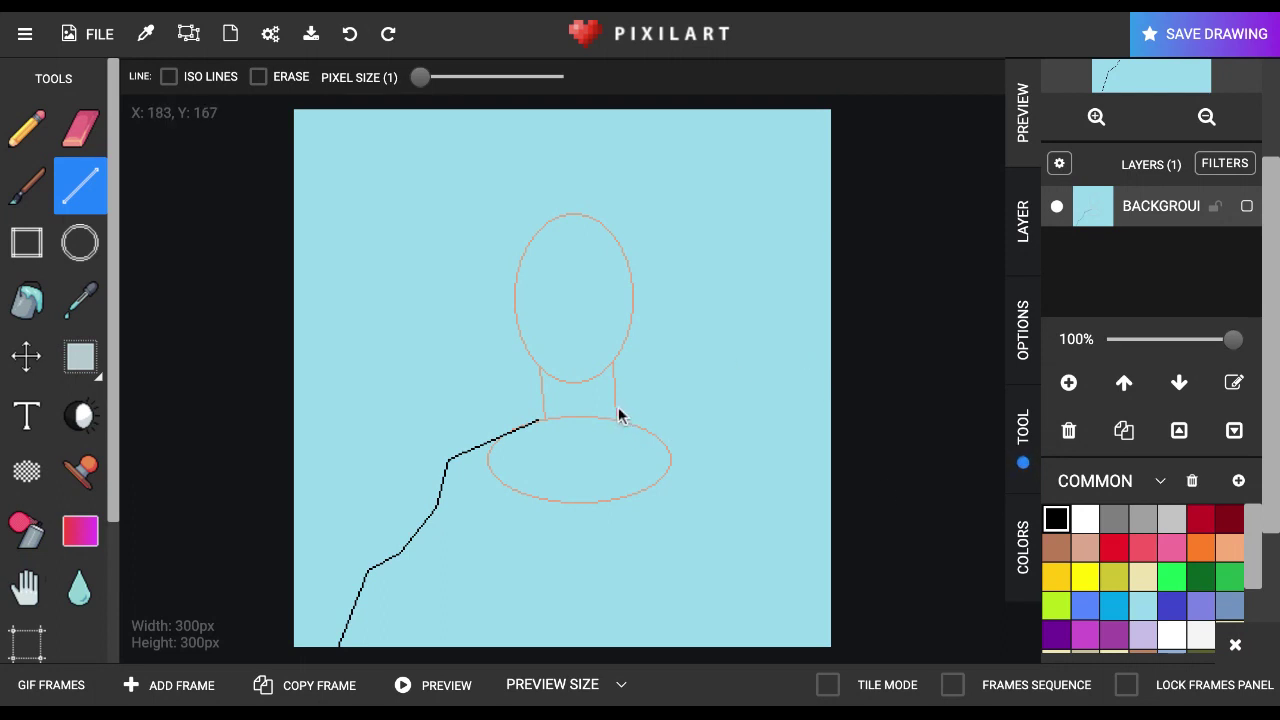
{"action": "mouse_move", "coordinate": [617, 413]}
{"action": "left_mouse_down"}
{"action": "mouse_move", "coordinate": [698, 448]}
{"action": "mouse_move", "coordinate": [793, 565]}
{"action": "mouse_move", "coordinate": [816, 645]}
{"action": "left_mouse_up"}
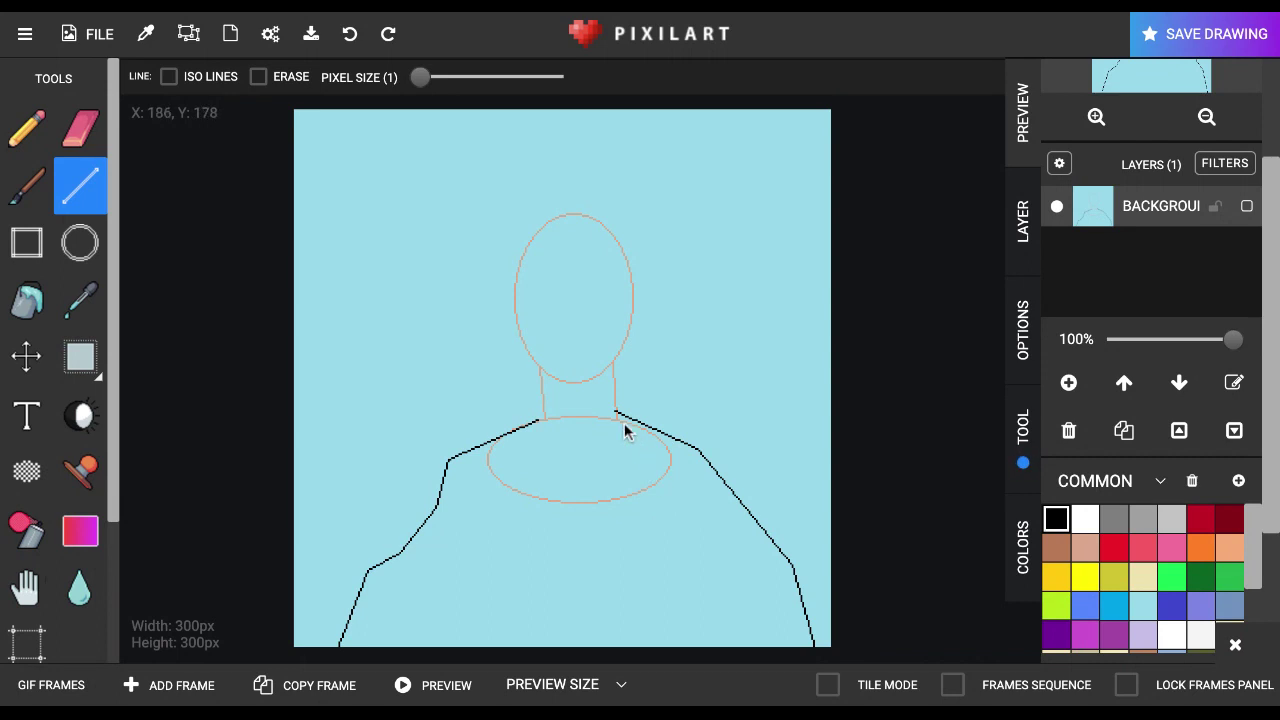
Draw a black diagonal garment line from the neck to the forearm and outline the folded arms and hand below it
{"action": "left_click_drag", "start_coordinate": [616, 417], "coordinate": [561, 478]}
{"action": "left_click_drag", "start_coordinate": [617, 420], "coordinate": [538, 582]}
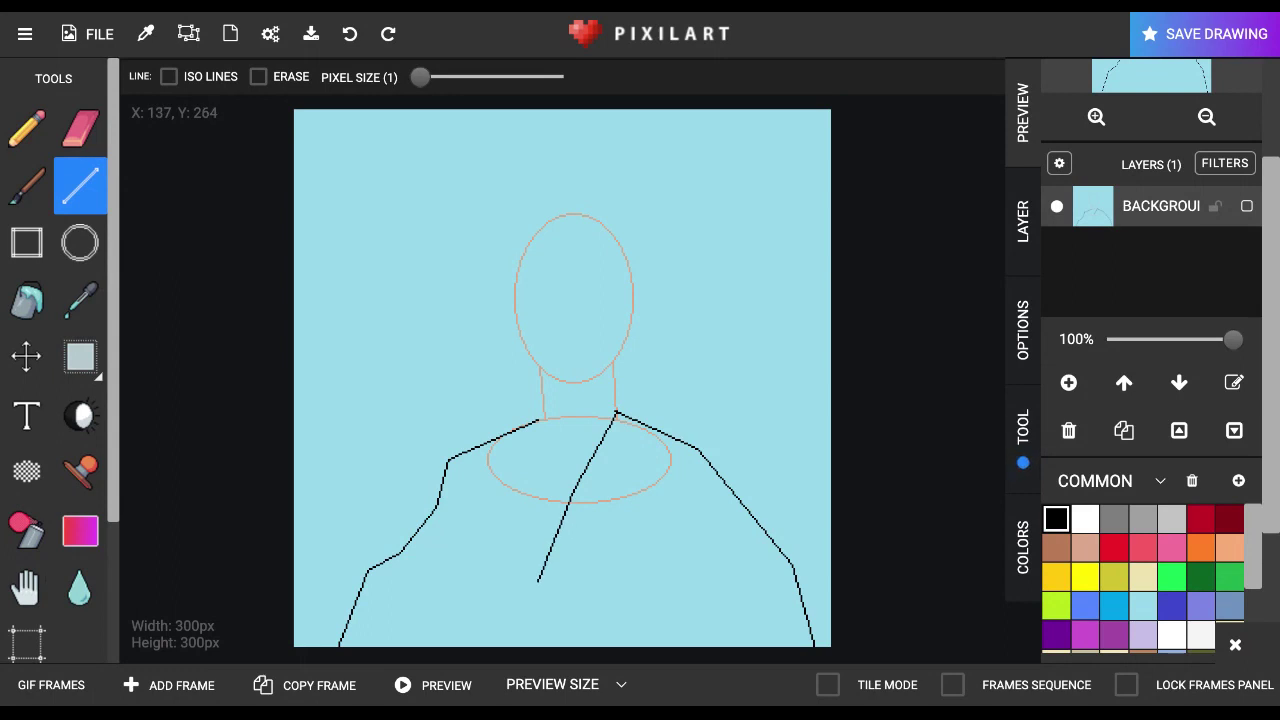
{"action": "mouse_move", "coordinate": [432, 577]}
{"action": "left_mouse_down"}
{"action": "mouse_move", "coordinate": [623, 596]}
{"action": "mouse_move", "coordinate": [640, 630]}
{"action": "mouse_move", "coordinate": [632, 647]}
{"action": "left_mouse_up"}
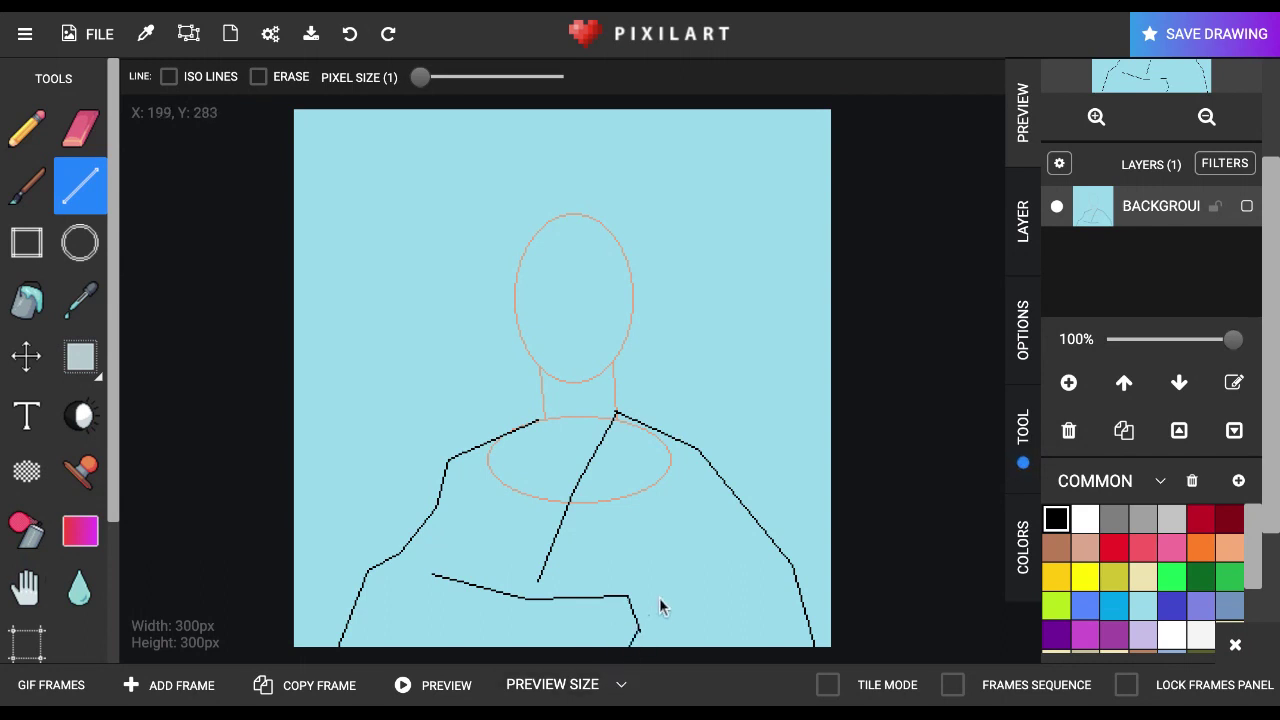
{"action": "left_click_drag", "start_coordinate": [539, 582], "coordinate": [536, 598]}
{"action": "mouse_move", "coordinate": [464, 630]}
{"action": "left_mouse_down"}
{"action": "mouse_move", "coordinate": [522, 642]}
{"action": "mouse_move", "coordinate": [437, 647]}
{"action": "left_mouse_up"}
{"action": "left_click_drag", "start_coordinate": [627, 597], "coordinate": [698, 597]}
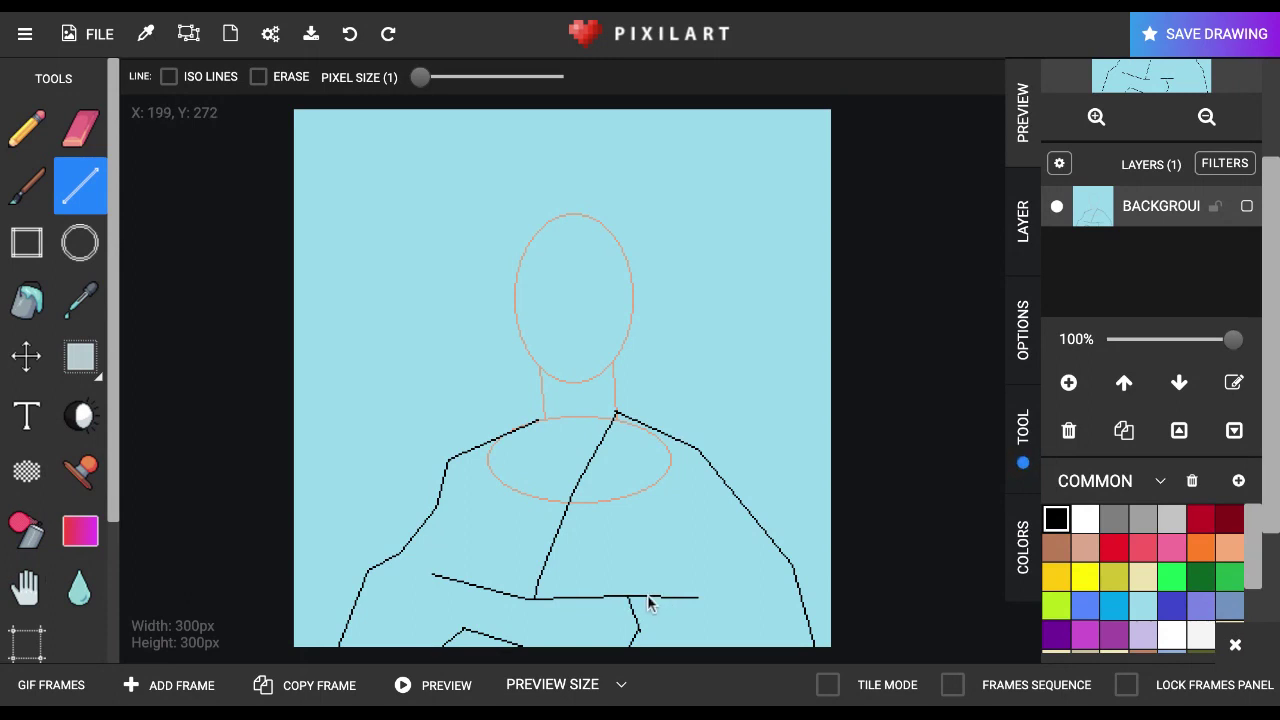
Add black drape lines from both shoulders to the forearm and outline the cuff of the sleeve on the figure's left-hand side
{"action": "left_click_drag", "start_coordinate": [645, 597], "coordinate": [732, 491]}
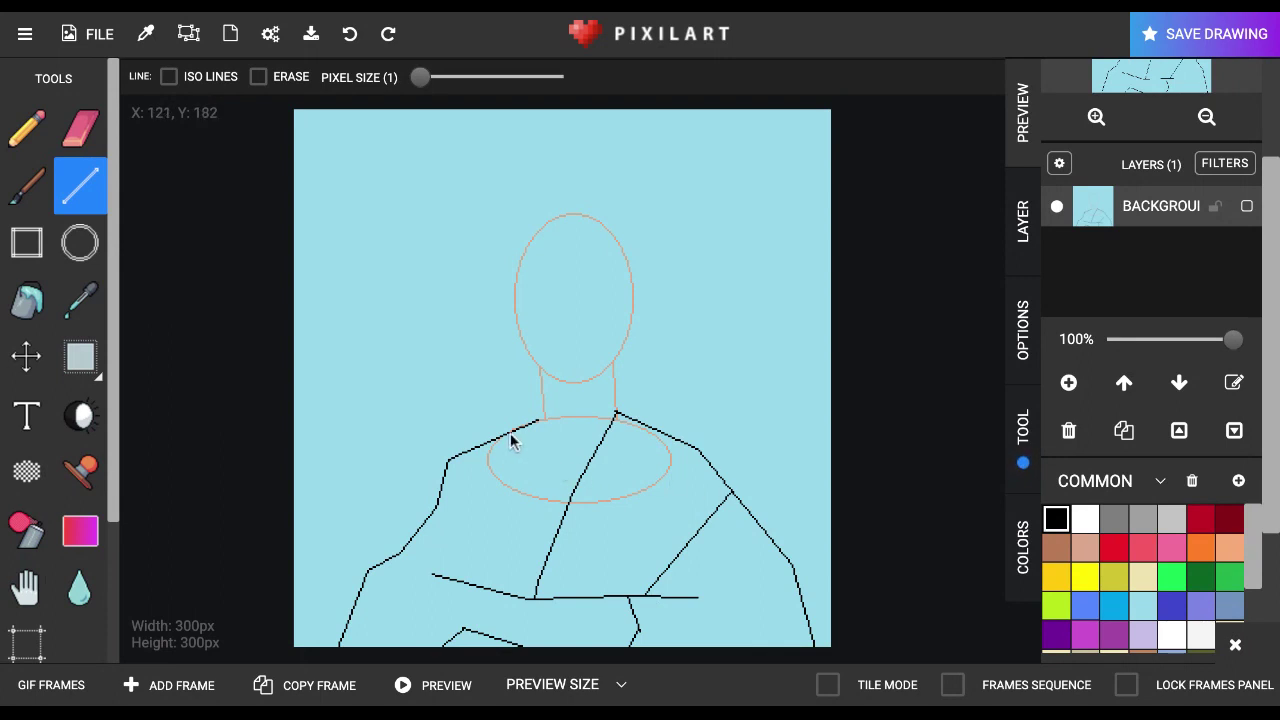
{"action": "left_click_drag", "start_coordinate": [510, 434], "coordinate": [505, 590]}
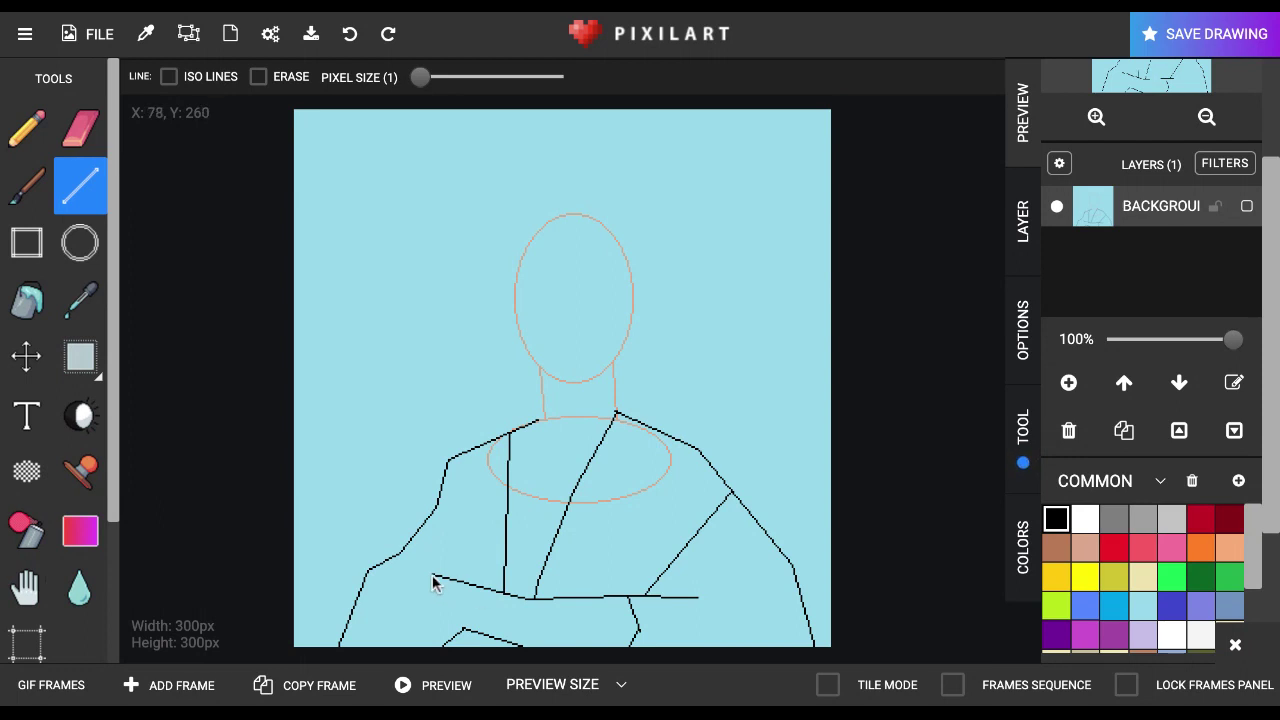
{"action": "left_click_drag", "start_coordinate": [433, 578], "coordinate": [436, 662]}
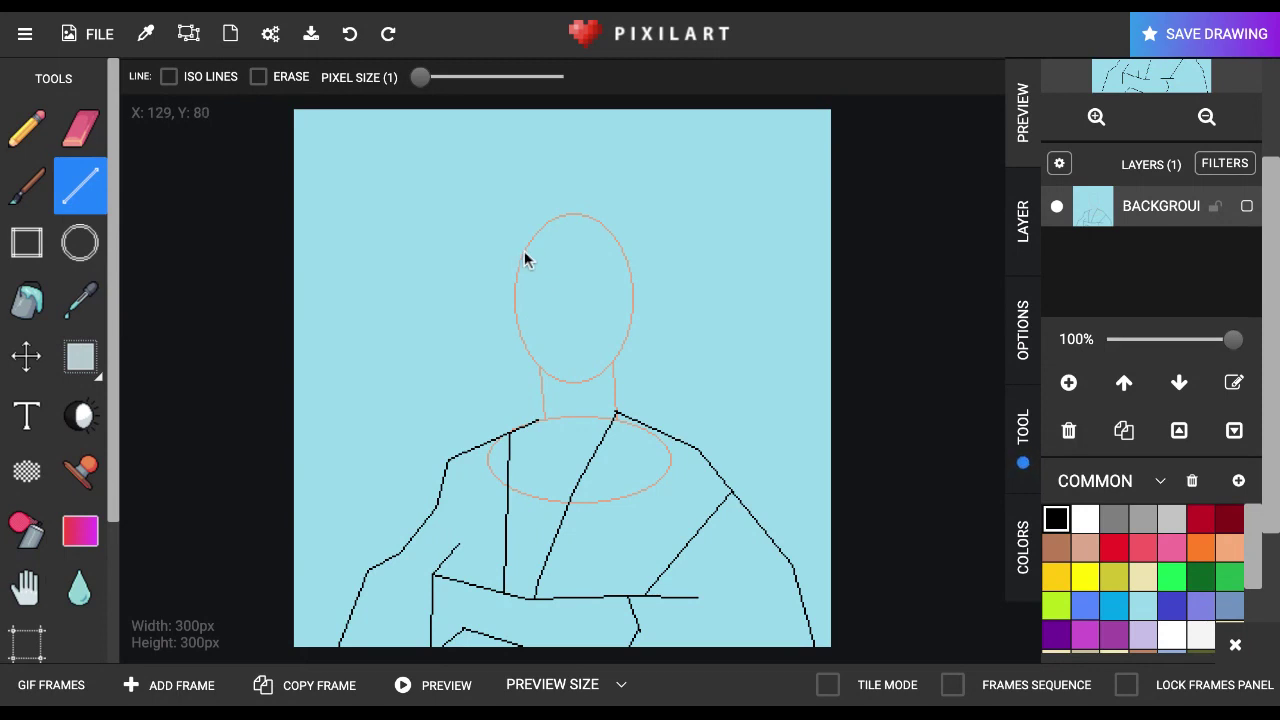
Draw a slightly peaked black hairline across the upper head oval with a short parting line up to the crown
{"action": "left_click_drag", "start_coordinate": [525, 253], "coordinate": [570, 247]}
{"action": "left_click_drag", "start_coordinate": [570, 247], "coordinate": [624, 254]}
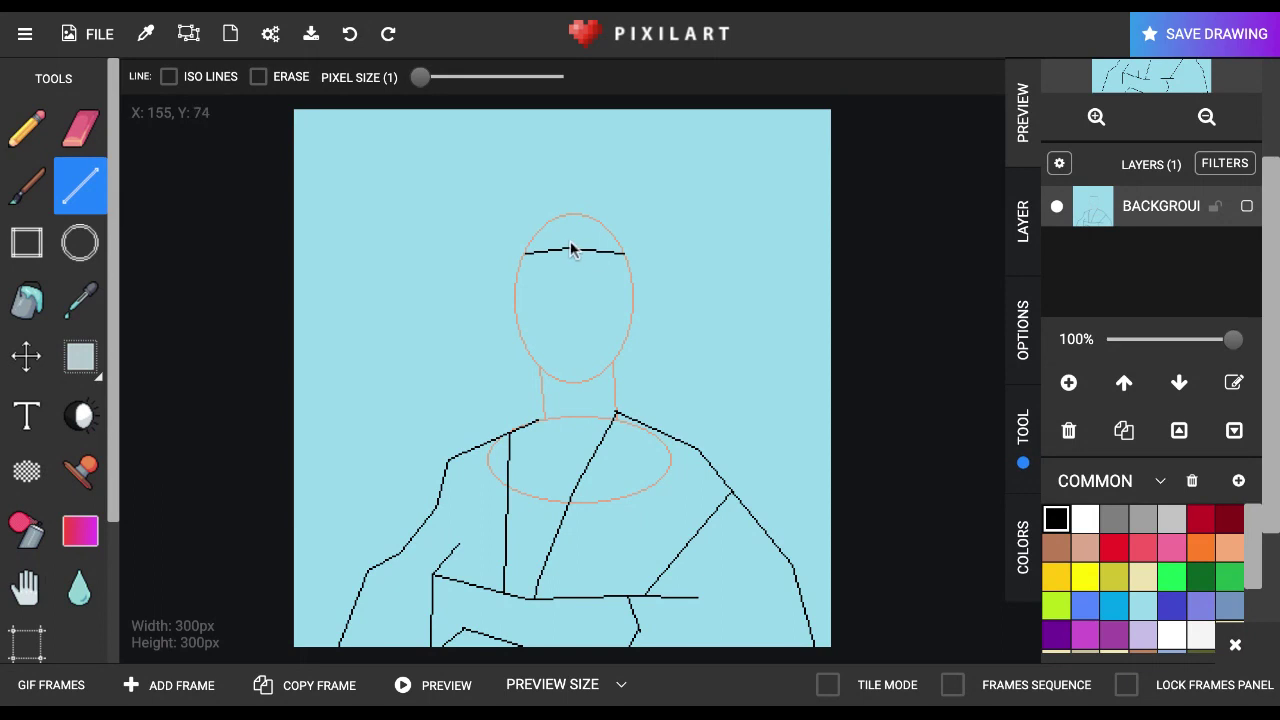
{"action": "left_click_drag", "start_coordinate": [569, 240], "coordinate": [576, 218]}
Outline the hair freehand in black with the Pencil, over the crown and down both sides of the face to the shoulders
{"action": "left_click", "coordinate": [27, 128]}
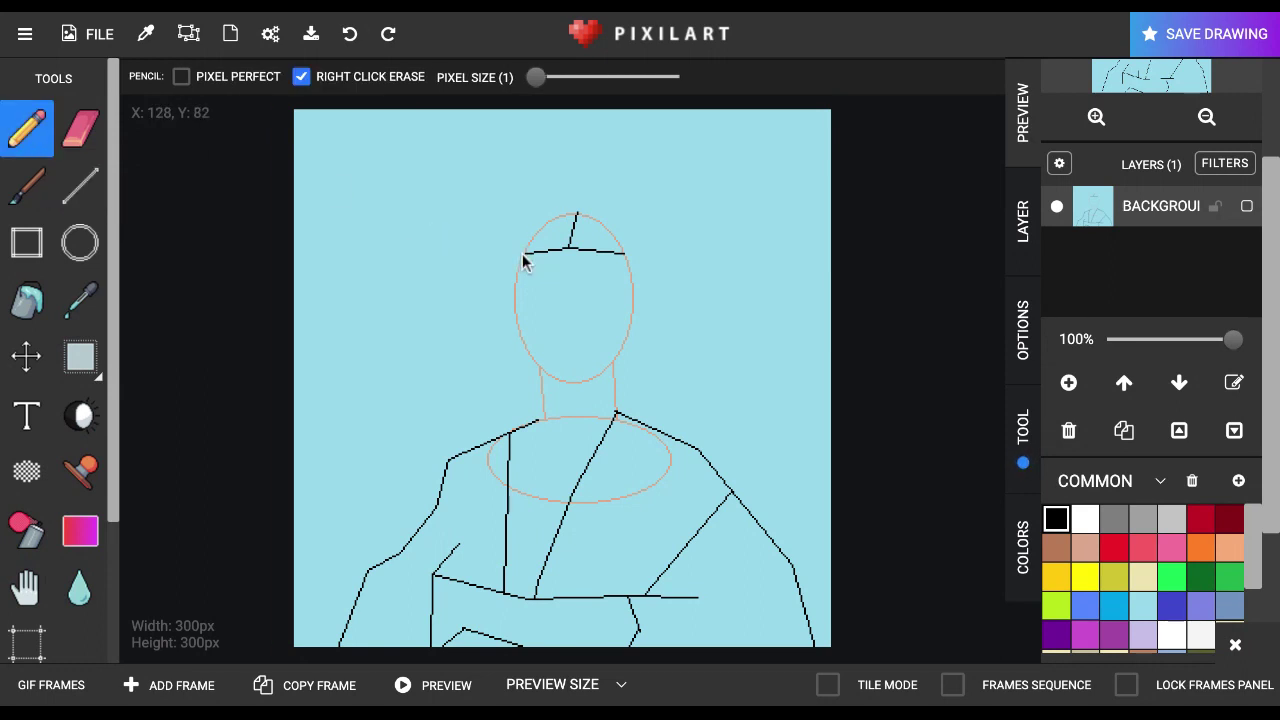
{"action": "left_click_drag", "start_coordinate": [570, 214], "coordinate": [626, 222]}
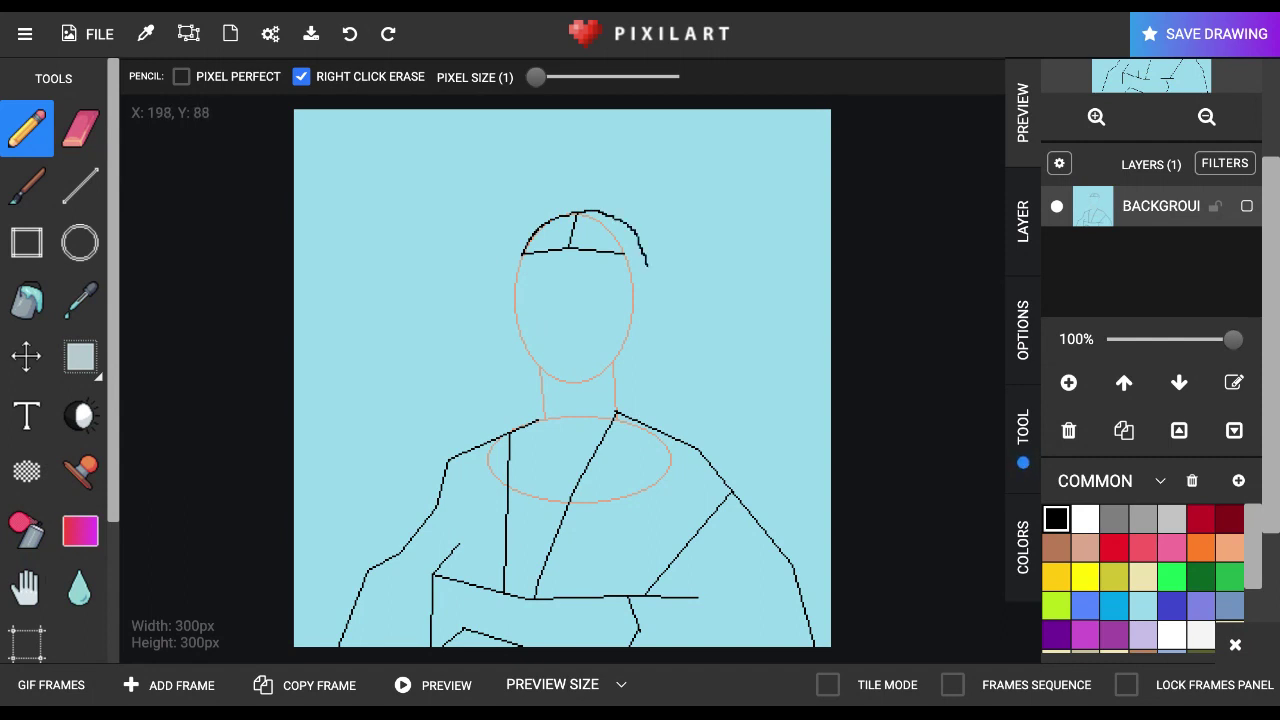
{"action": "left_click_drag", "start_coordinate": [648, 266], "coordinate": [667, 431]}
{"action": "left_click_drag", "start_coordinate": [612, 238], "coordinate": [625, 359]}
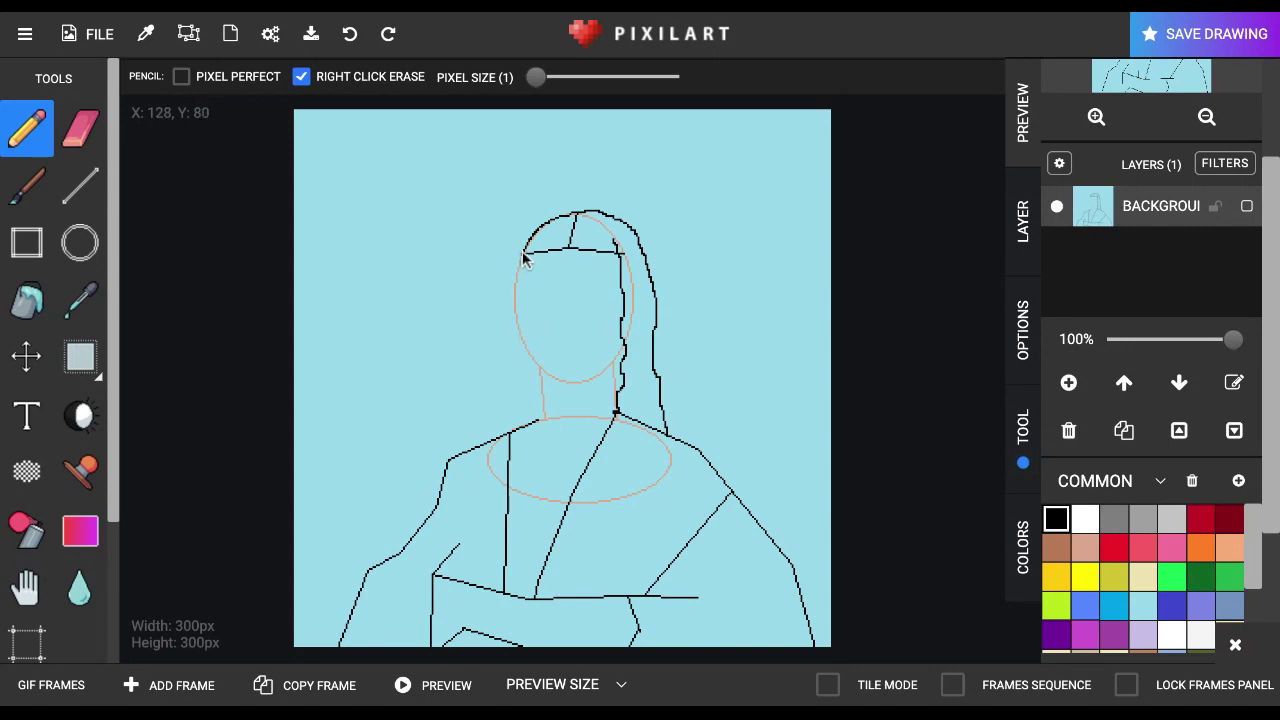
{"action": "left_click_drag", "start_coordinate": [521, 258], "coordinate": [507, 415]}
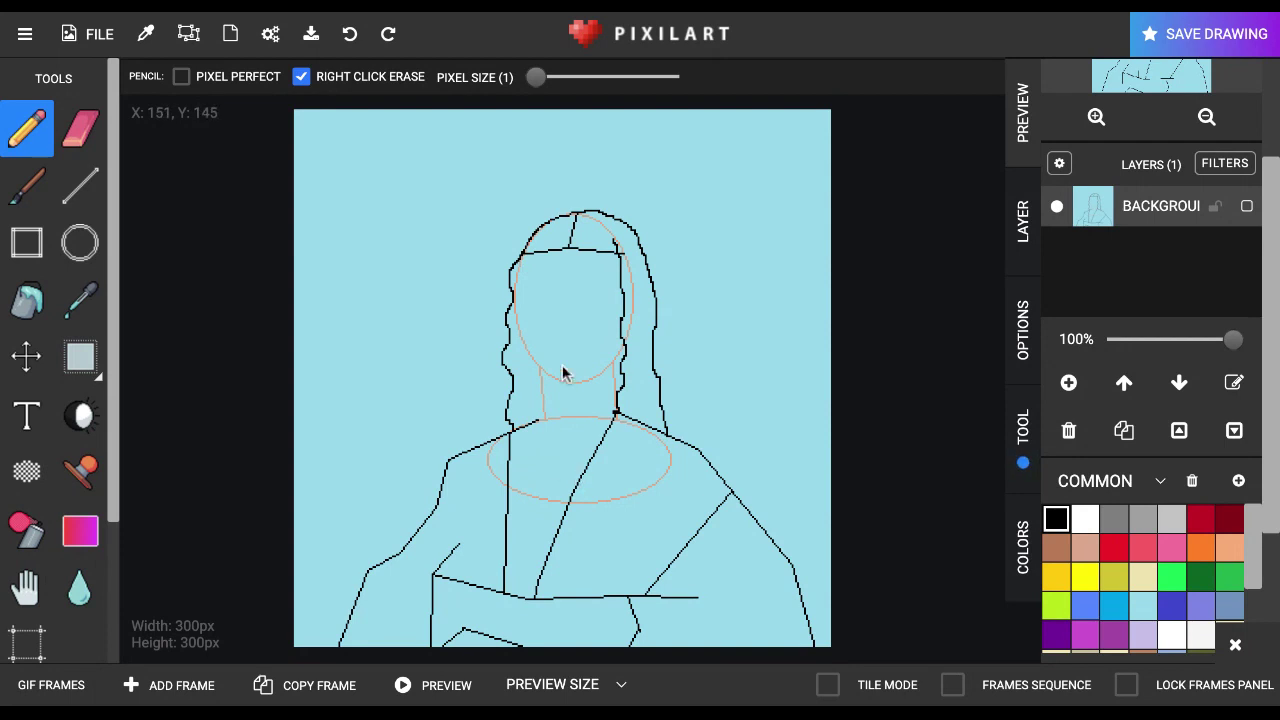
Draw the face's black jawline, eyebrows, nose base and mouth with the Line tool
{"action": "left_click", "coordinate": [90, 190]}
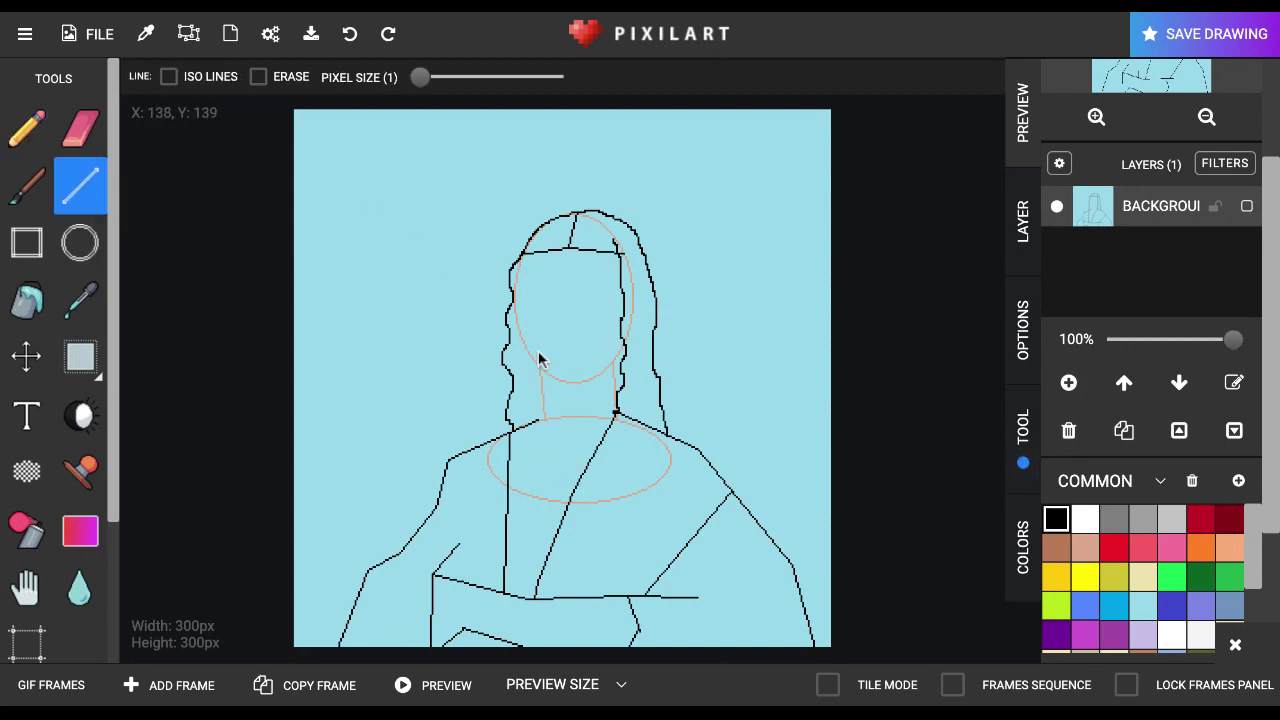
{"action": "mouse_move", "coordinate": [520, 325]}
{"action": "left_mouse_down"}
{"action": "mouse_move", "coordinate": [561, 384]}
{"action": "mouse_move", "coordinate": [609, 367]}
{"action": "left_mouse_up"}
{"action": "left_click_drag", "start_coordinate": [534, 292], "coordinate": [557, 289]}
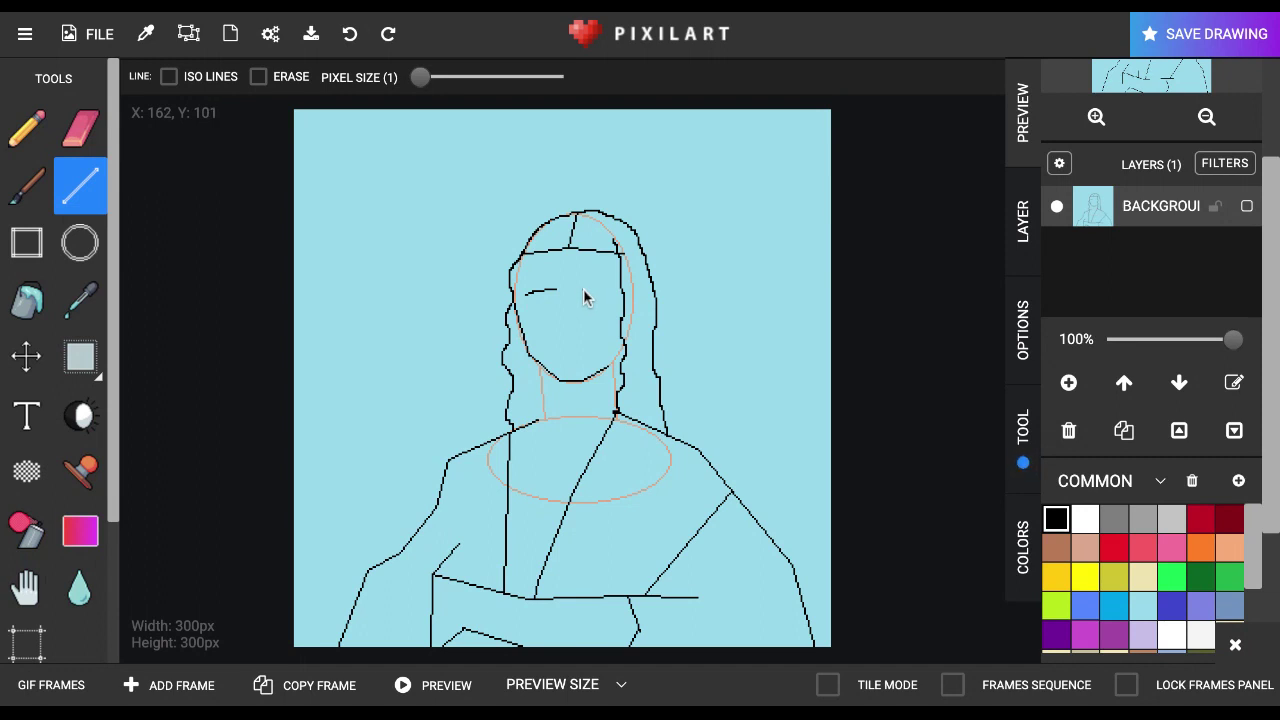
{"action": "left_click_drag", "start_coordinate": [585, 290], "coordinate": [612, 291]}
{"action": "left_click_drag", "start_coordinate": [557, 336], "coordinate": [584, 338]}
{"action": "left_click_drag", "start_coordinate": [553, 353], "coordinate": [574, 353]}
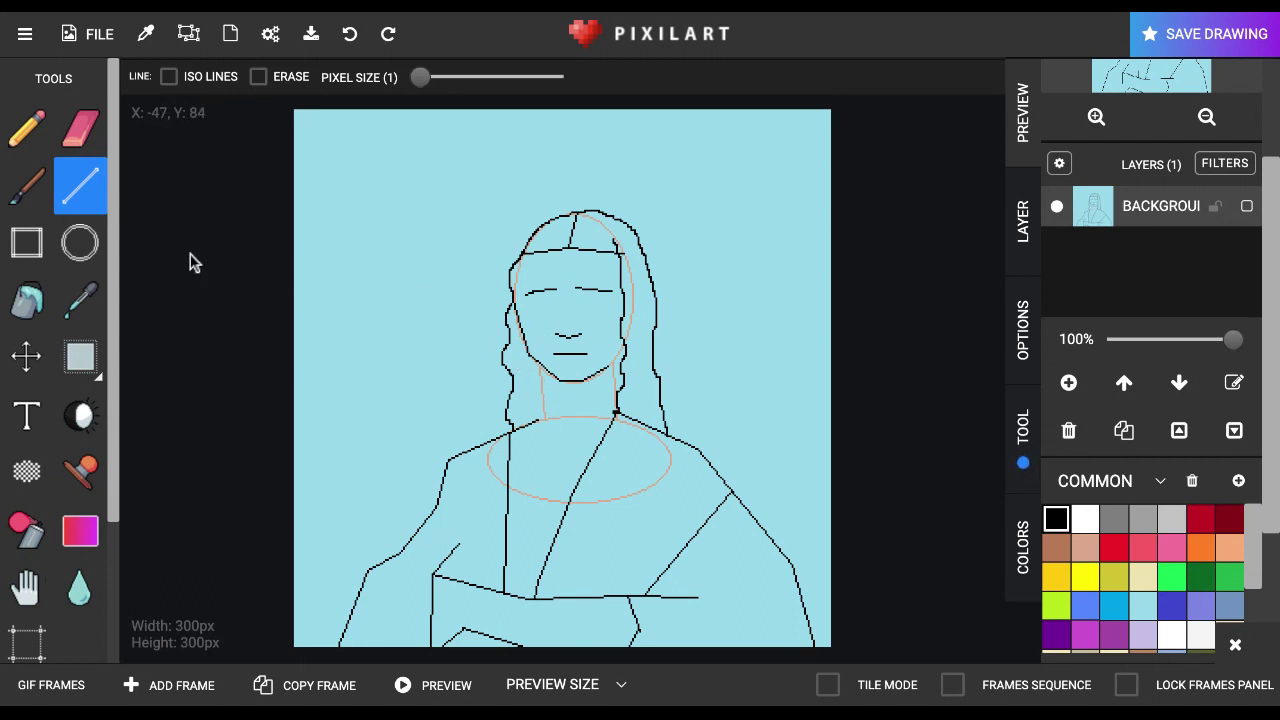
Draw a small black circle beneath each eyebrow for the irises
{"action": "left_click", "coordinate": [81, 247]}
{"action": "scroll", "coordinate": [571, 320], "scroll_direction": "up", "scroll_amount": 3}
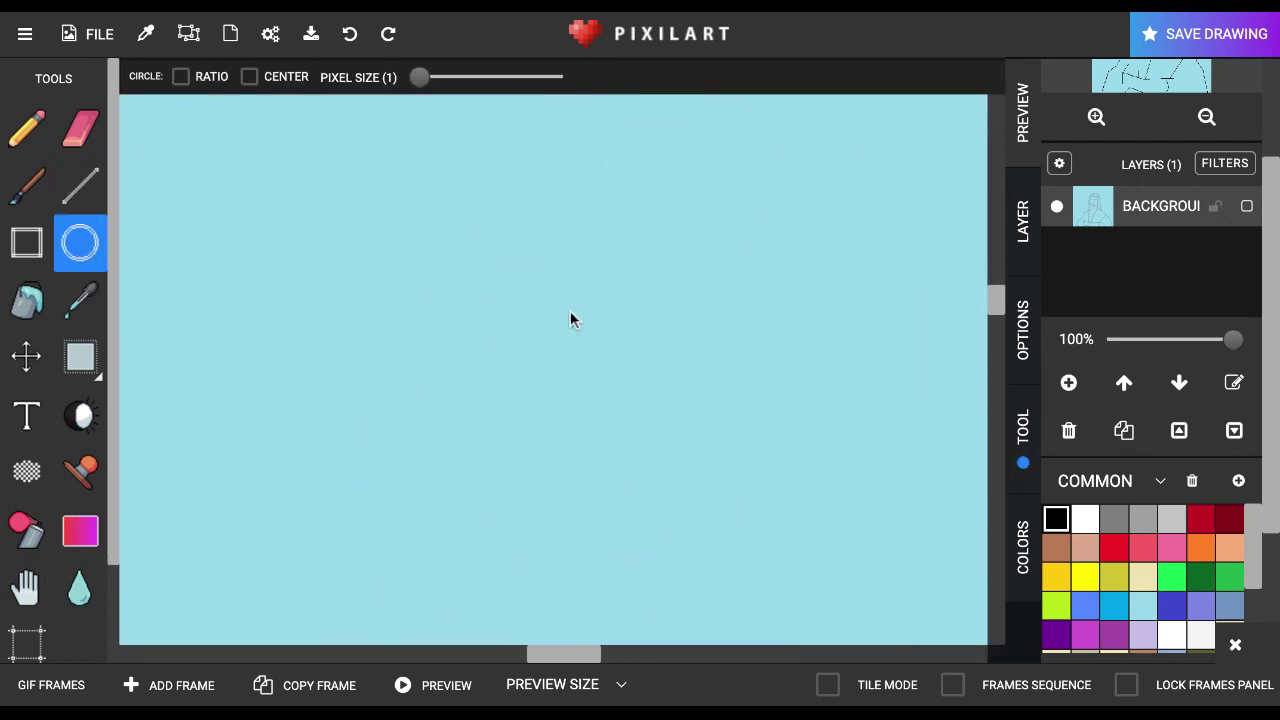
{"action": "scroll", "coordinate": [571, 320], "scroll_direction": "up", "scroll_amount": 1}
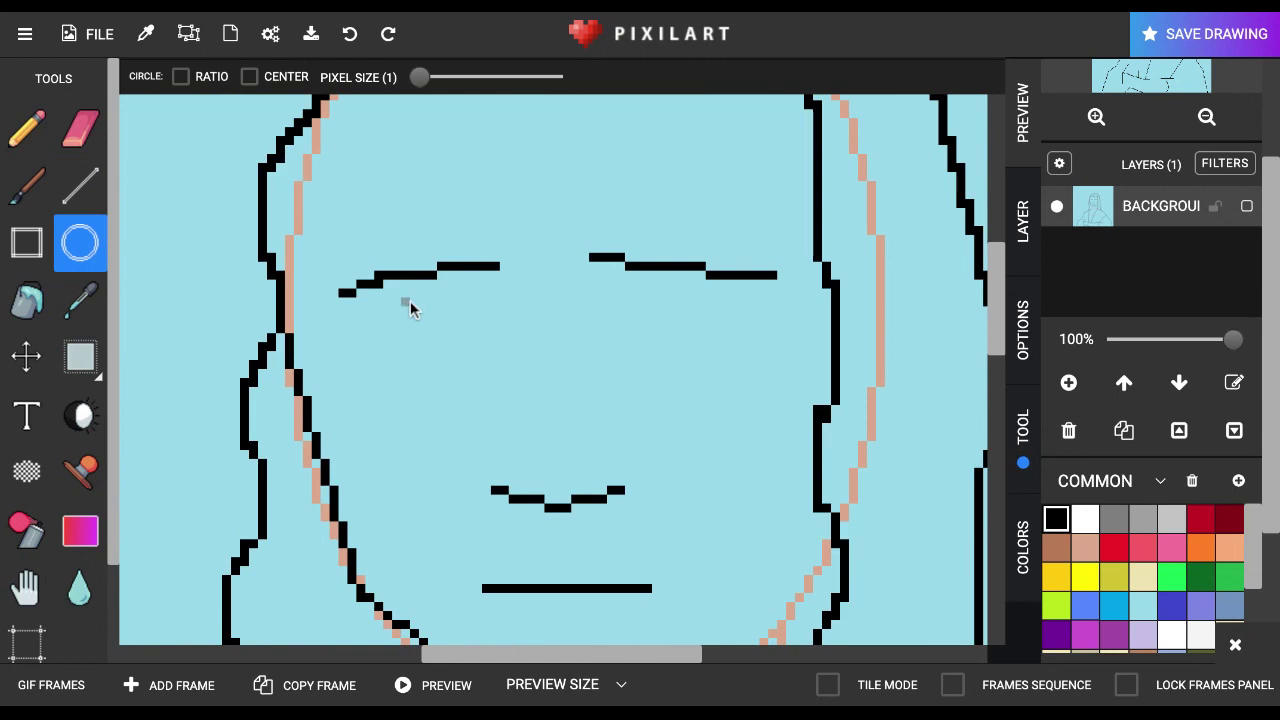
{"action": "left_click_drag", "start_coordinate": [412, 298], "coordinate": [452, 342]}
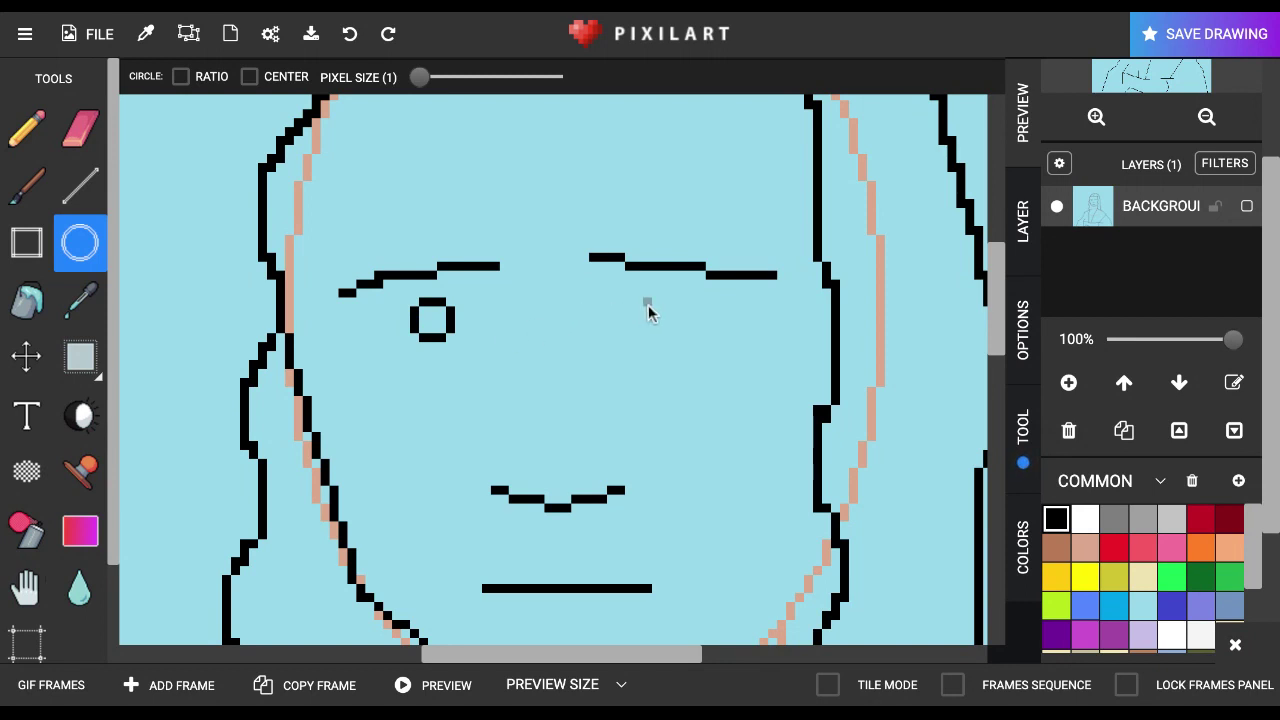
{"action": "left_click_drag", "start_coordinate": [647, 302], "coordinate": [687, 342]}
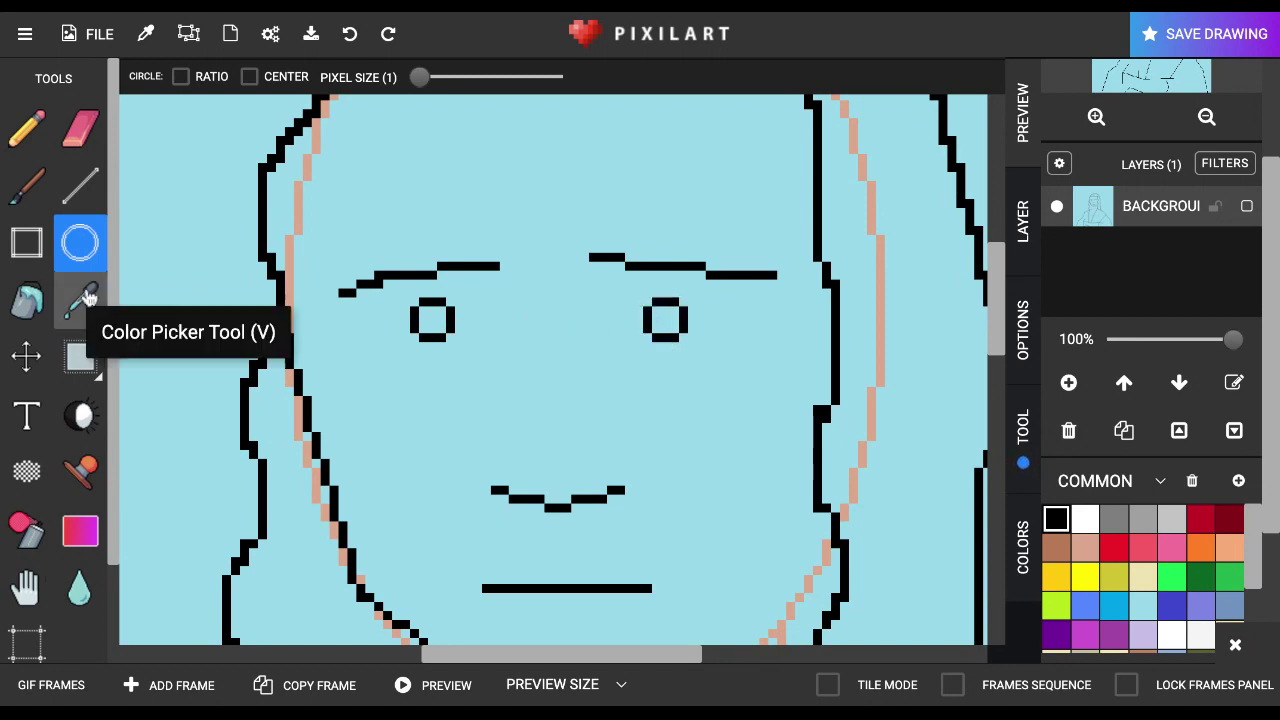
Draw arched black upper eyelids over both irises with the Pencil
{"action": "left_click", "coordinate": [27, 128]}
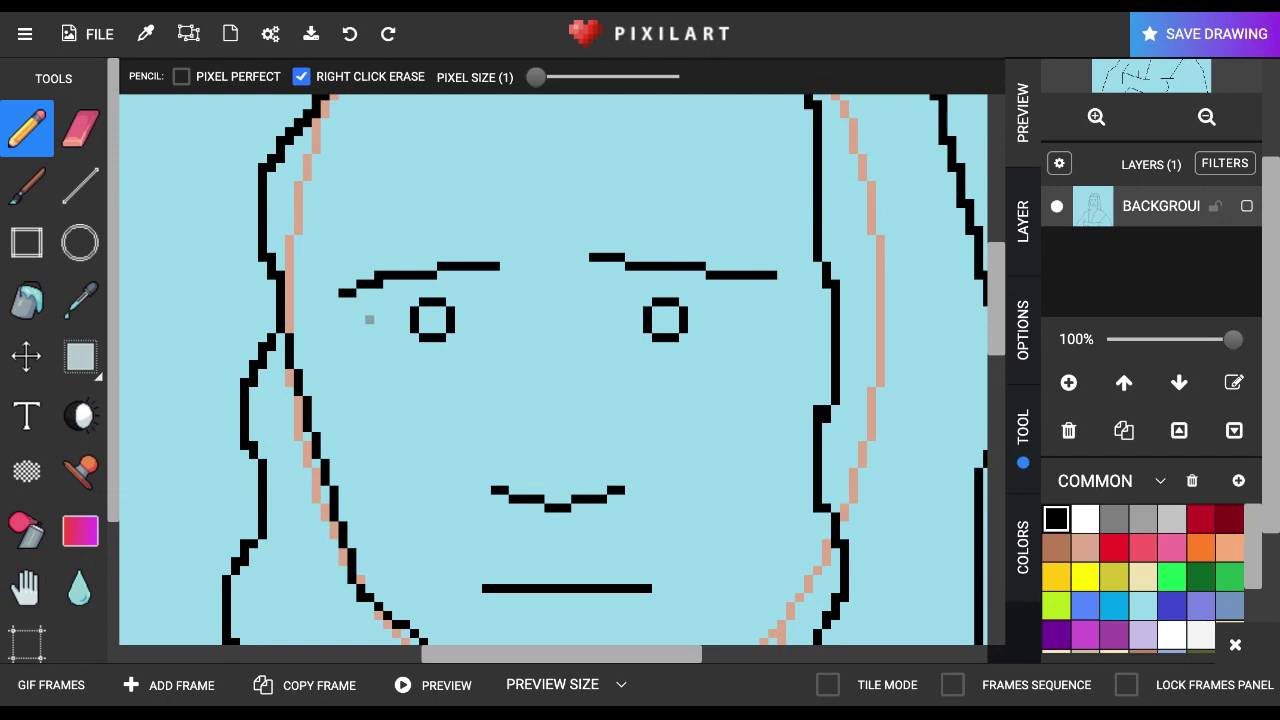
{"action": "mouse_move", "coordinate": [369, 319]}
{"action": "left_mouse_down"}
{"action": "mouse_move", "coordinate": [416, 292]}
{"action": "mouse_move", "coordinate": [443, 292]}
{"action": "mouse_move", "coordinate": [460, 312]}
{"action": "left_mouse_up"}
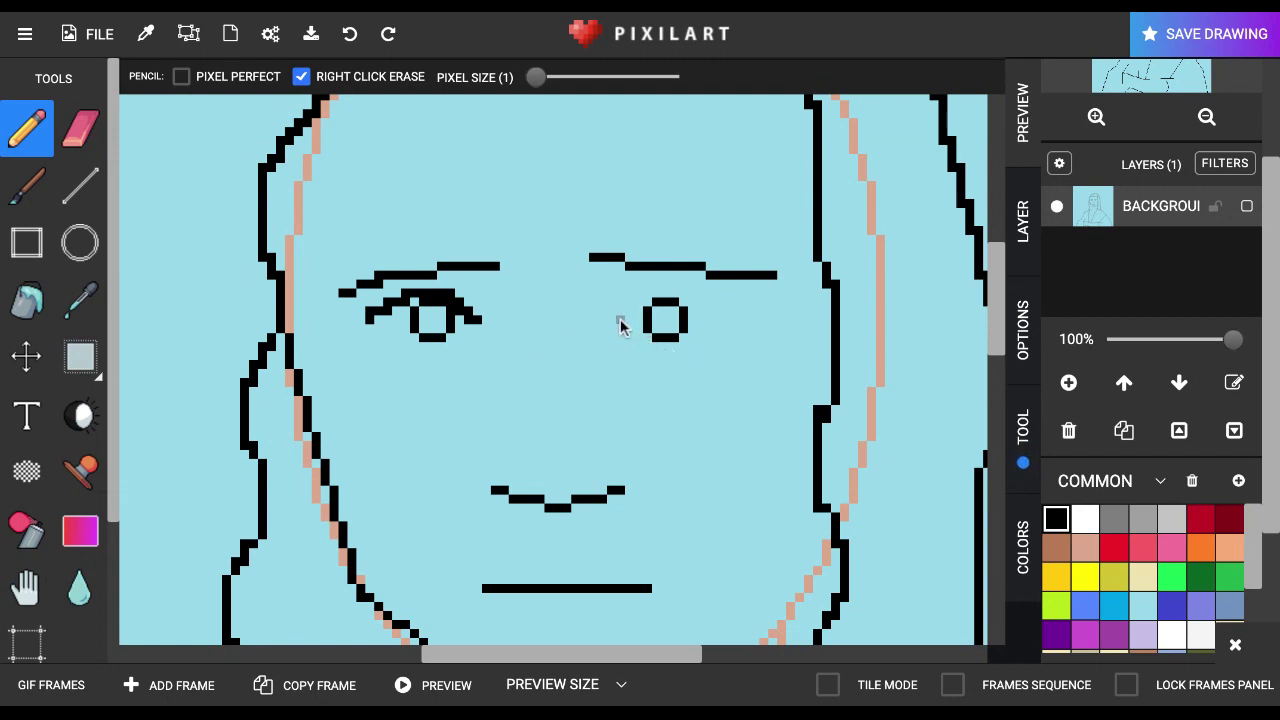
{"action": "mouse_move", "coordinate": [610, 320]}
{"action": "left_mouse_down"}
{"action": "mouse_move", "coordinate": [642, 301]}
{"action": "mouse_move", "coordinate": [676, 300]}
{"action": "mouse_move", "coordinate": [666, 293]}
{"action": "mouse_move", "coordinate": [721, 312]}
{"action": "left_mouse_up"}
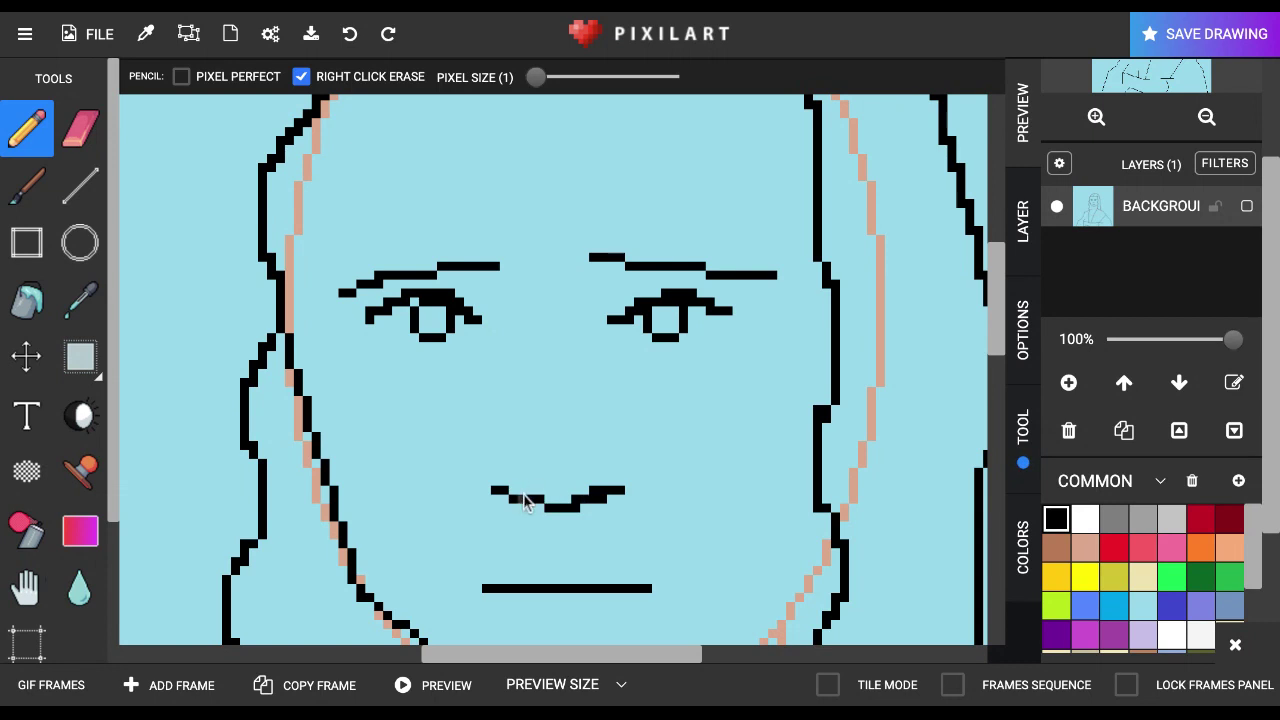
Refine the nose with a nostril edge and a bridge line from the eyebrow, and shape the lips with a thicker upper lip and a lower line
{"action": "left_click_drag", "start_coordinate": [486, 469], "coordinate": [489, 490]}
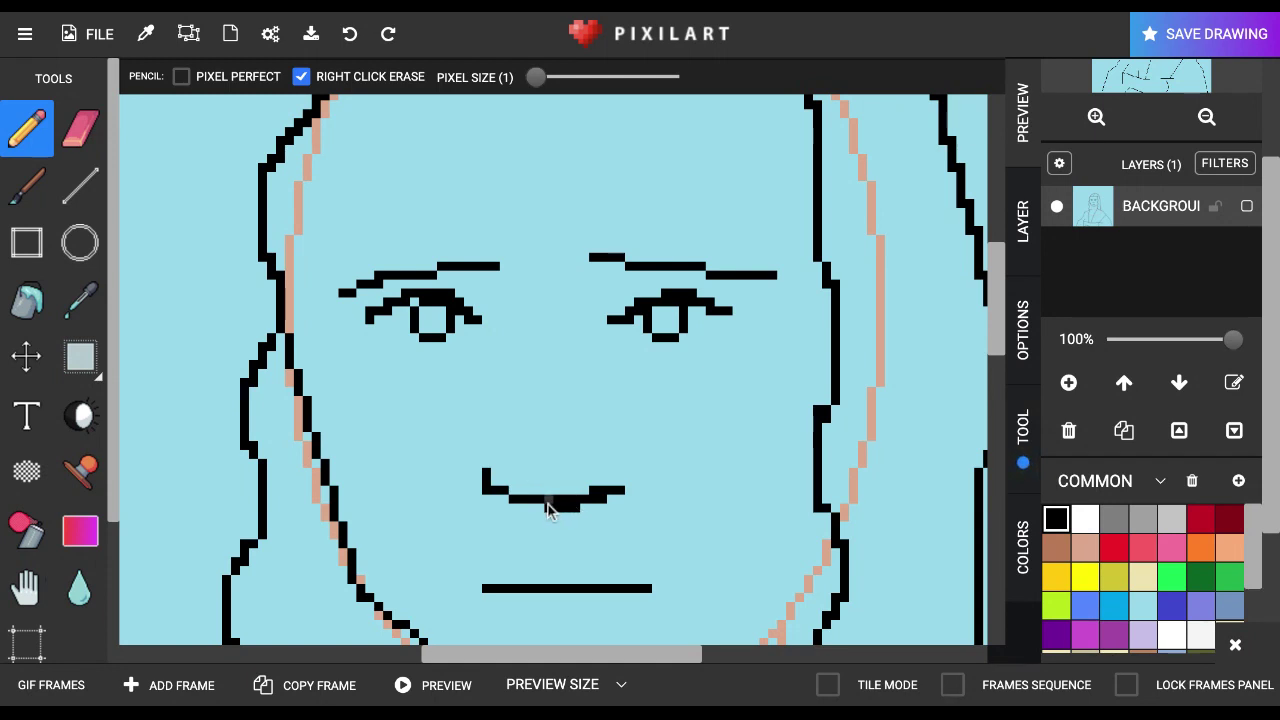
{"action": "mouse_move", "coordinate": [612, 264]}
{"action": "left_mouse_down"}
{"action": "mouse_move", "coordinate": [582, 290]}
{"action": "mouse_move", "coordinate": [572, 325]}
{"action": "mouse_move", "coordinate": [576, 420]}
{"action": "left_mouse_up"}
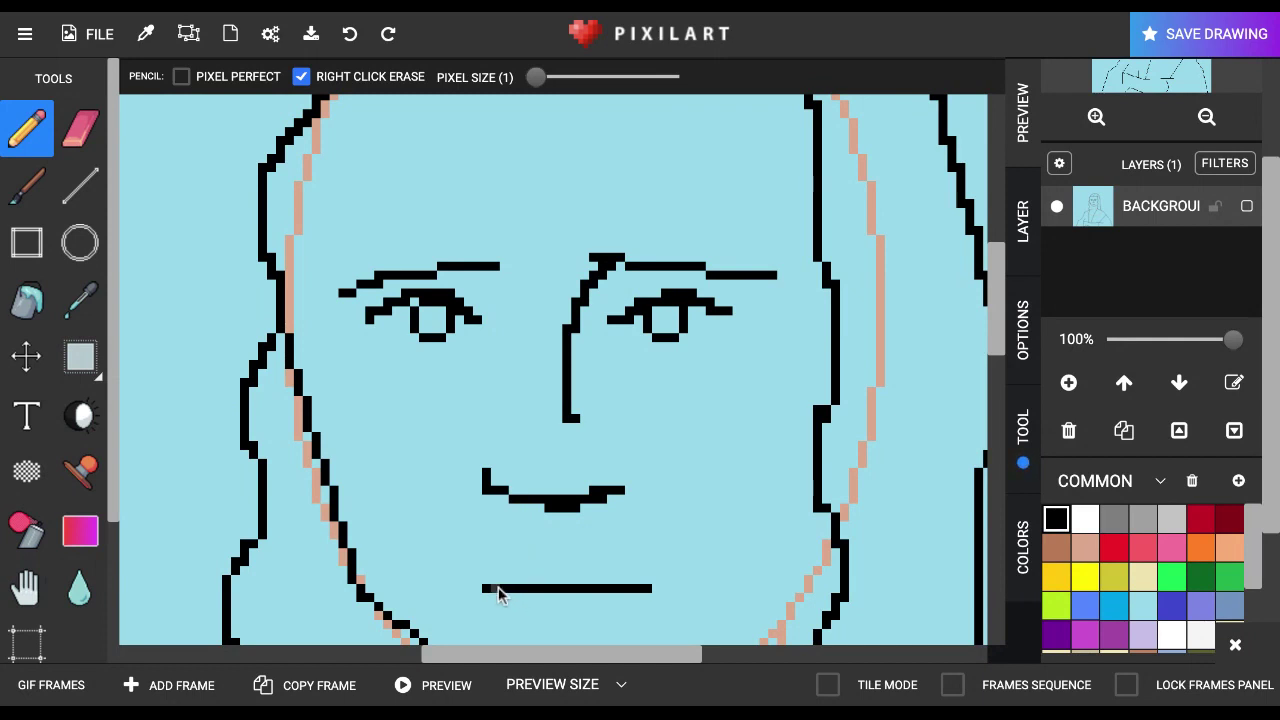
{"action": "left_click_drag", "start_coordinate": [518, 579], "coordinate": [612, 579]}
{"action": "left_click", "coordinate": [567, 579]}
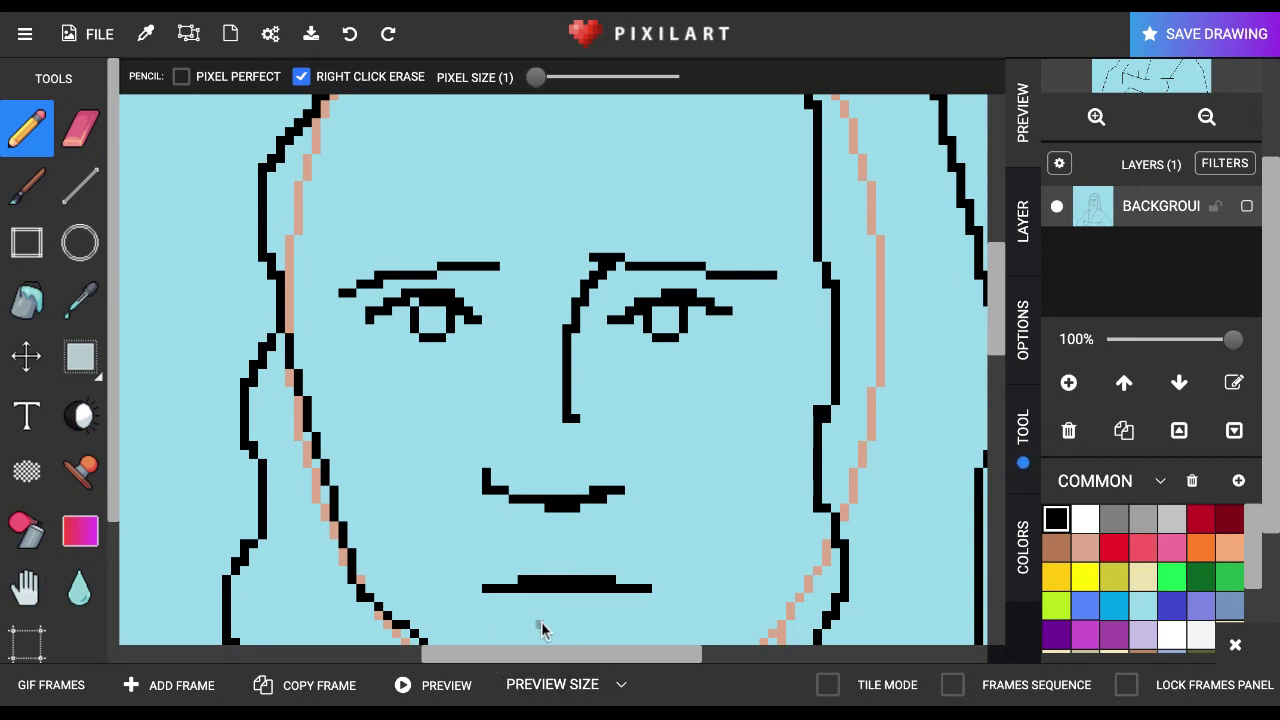
{"action": "mouse_move", "coordinate": [538, 625]}
{"action": "left_mouse_down"}
{"action": "mouse_move", "coordinate": [598, 624]}
{"action": "mouse_move", "coordinate": [520, 625]}
{"action": "left_mouse_up"}
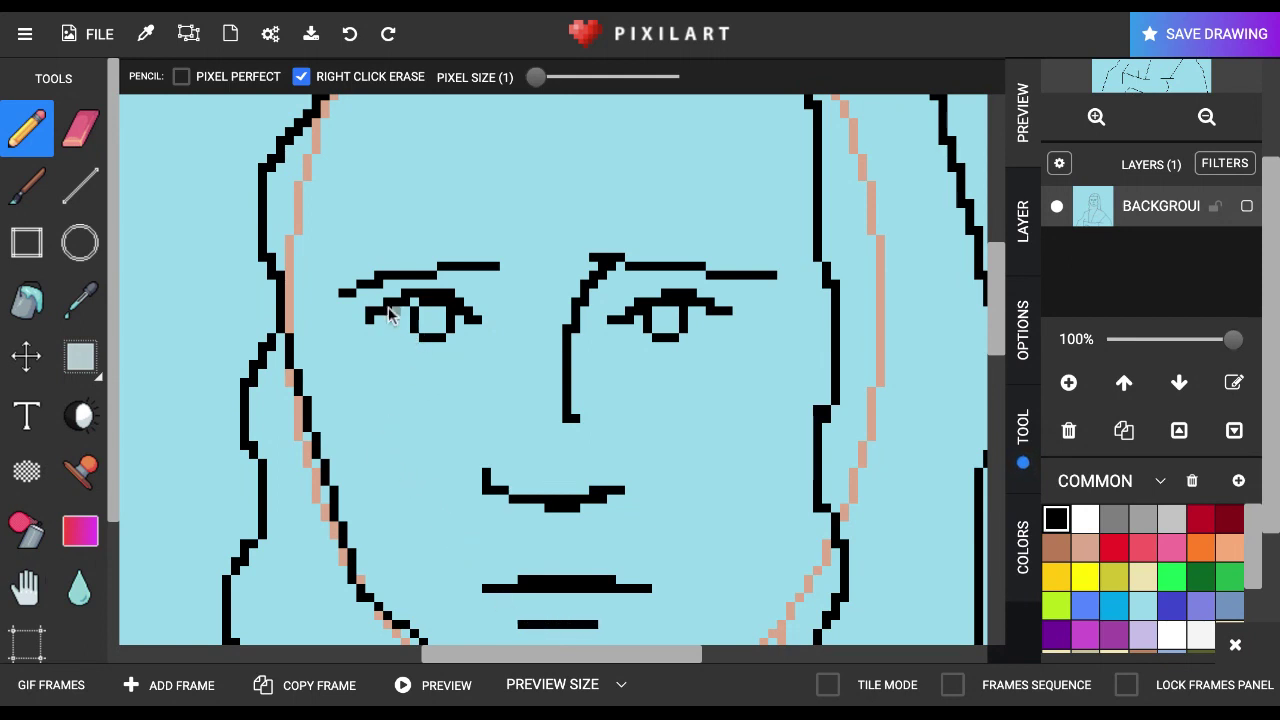
Draw a short black lower-lid line beneath each eye
{"action": "mouse_move", "coordinate": [358, 305]}
{"action": "left_mouse_down"}
{"action": "mouse_move", "coordinate": [394, 345]}
{"action": "mouse_move", "coordinate": [470, 346]}
{"action": "left_mouse_up"}
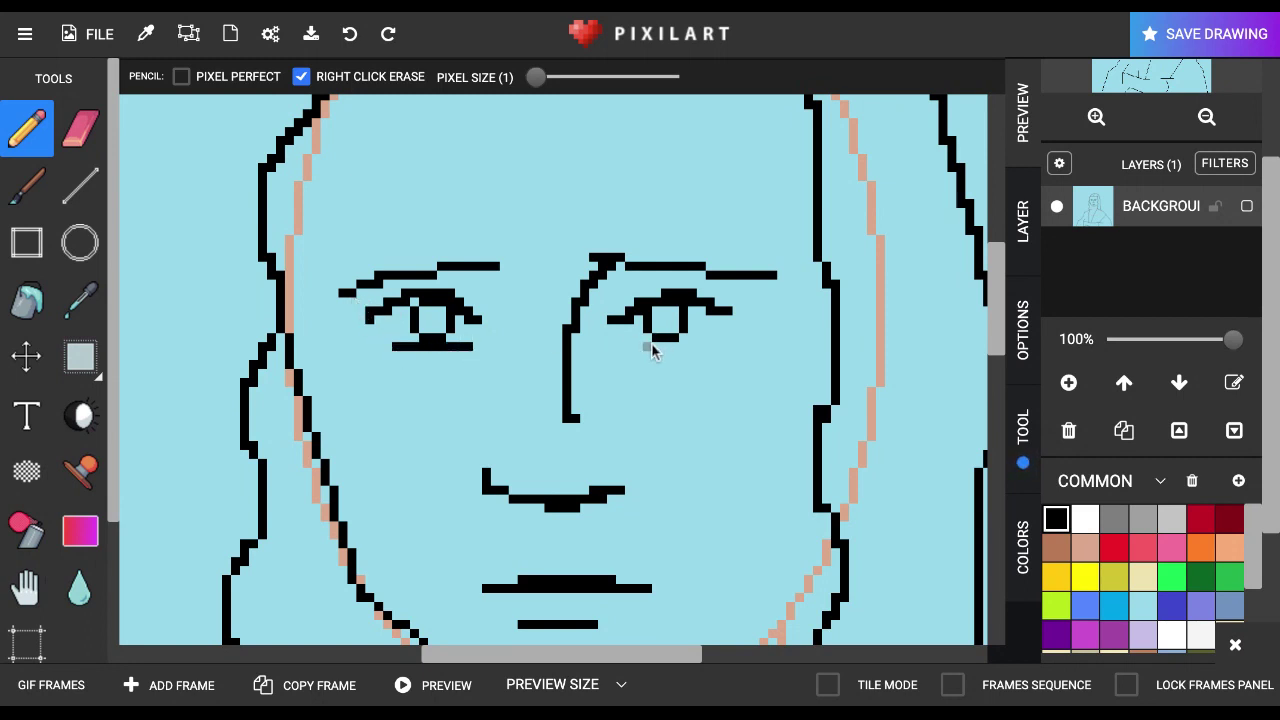
{"action": "left_click_drag", "start_coordinate": [626, 346], "coordinate": [714, 356]}
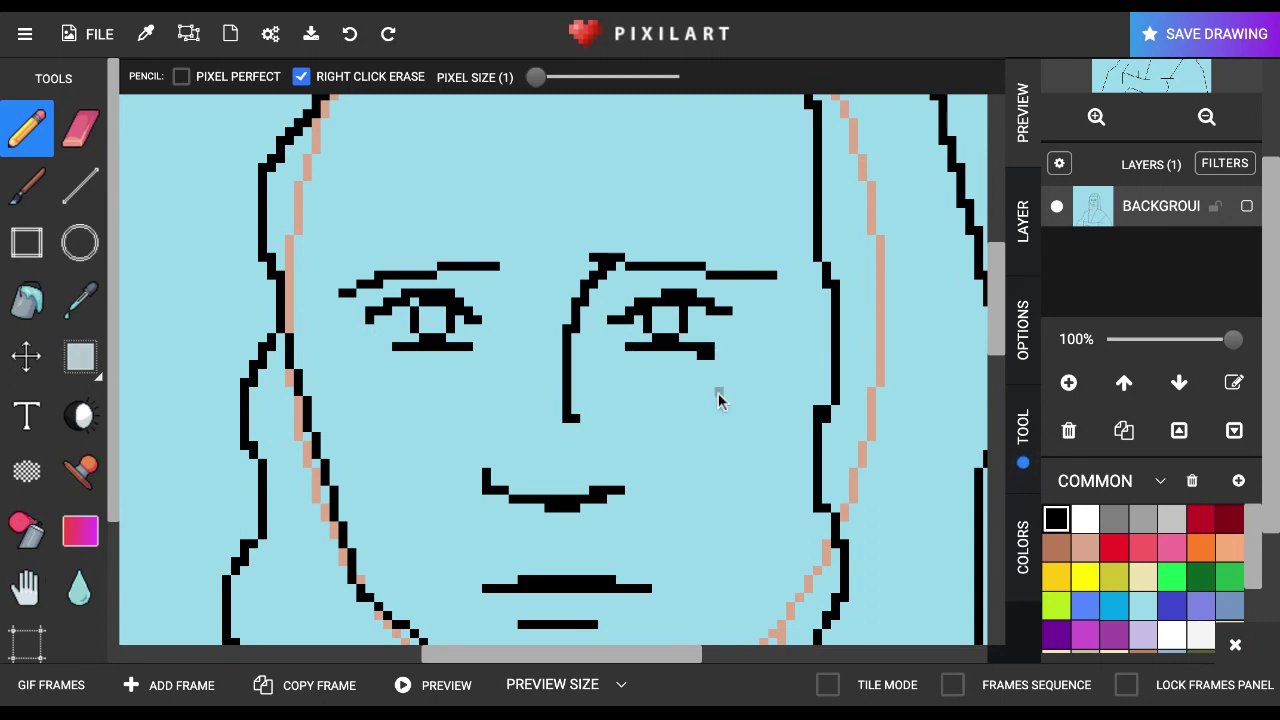
{"action": "scroll", "coordinate": [716, 396], "scroll_direction": "down", "scroll_amount": 3}
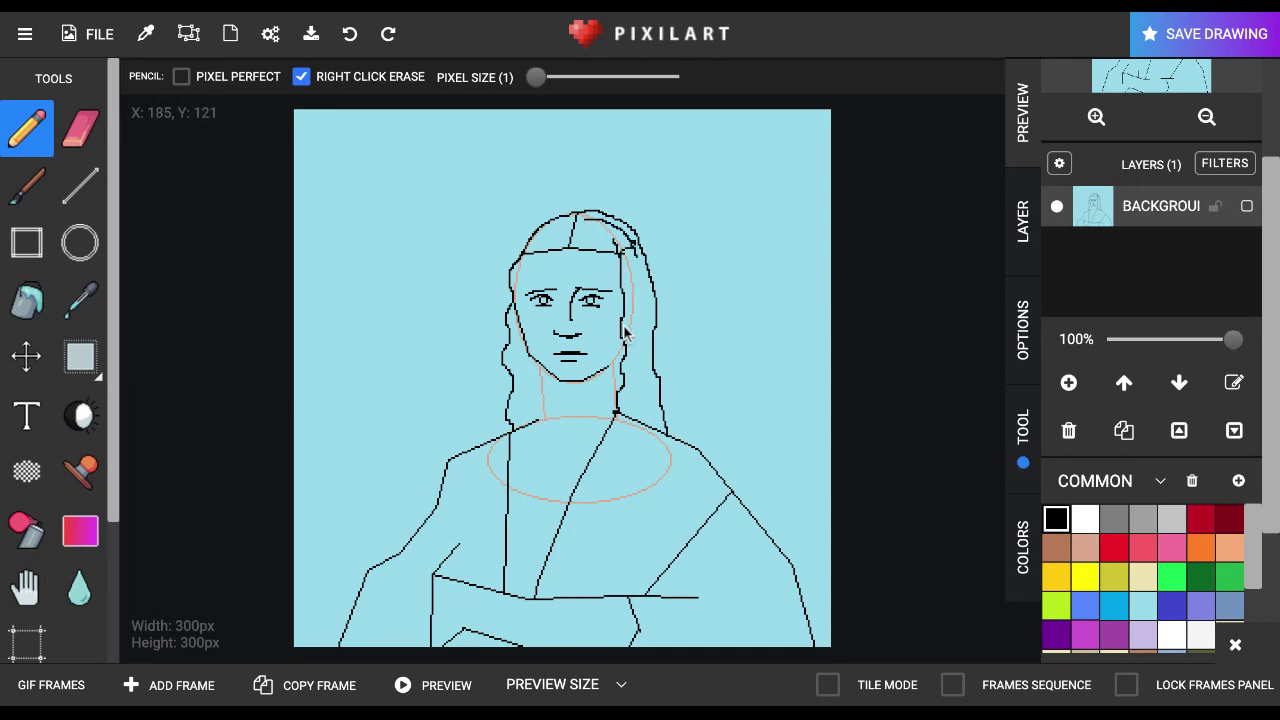
Fill all the hair sections around the face and over the head with dark red using the Bucket
{"action": "left_click", "coordinate": [1230, 518]}
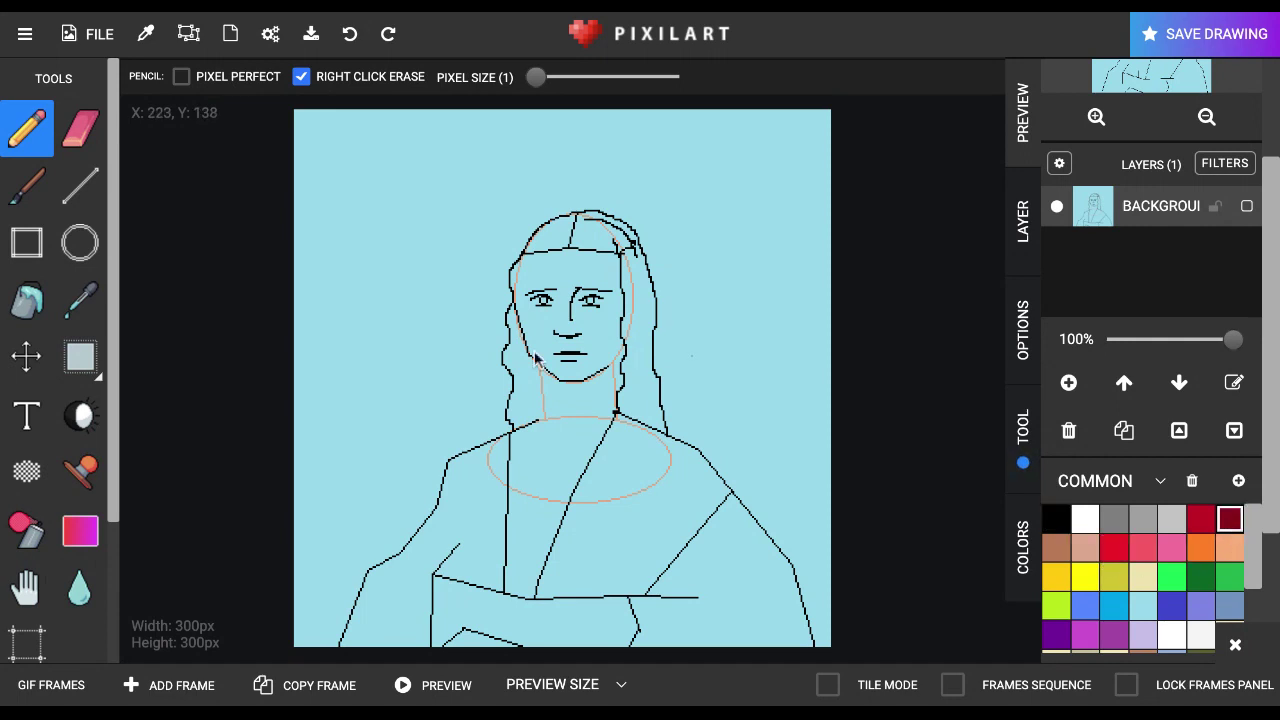
{"action": "left_click", "coordinate": [27, 300]}
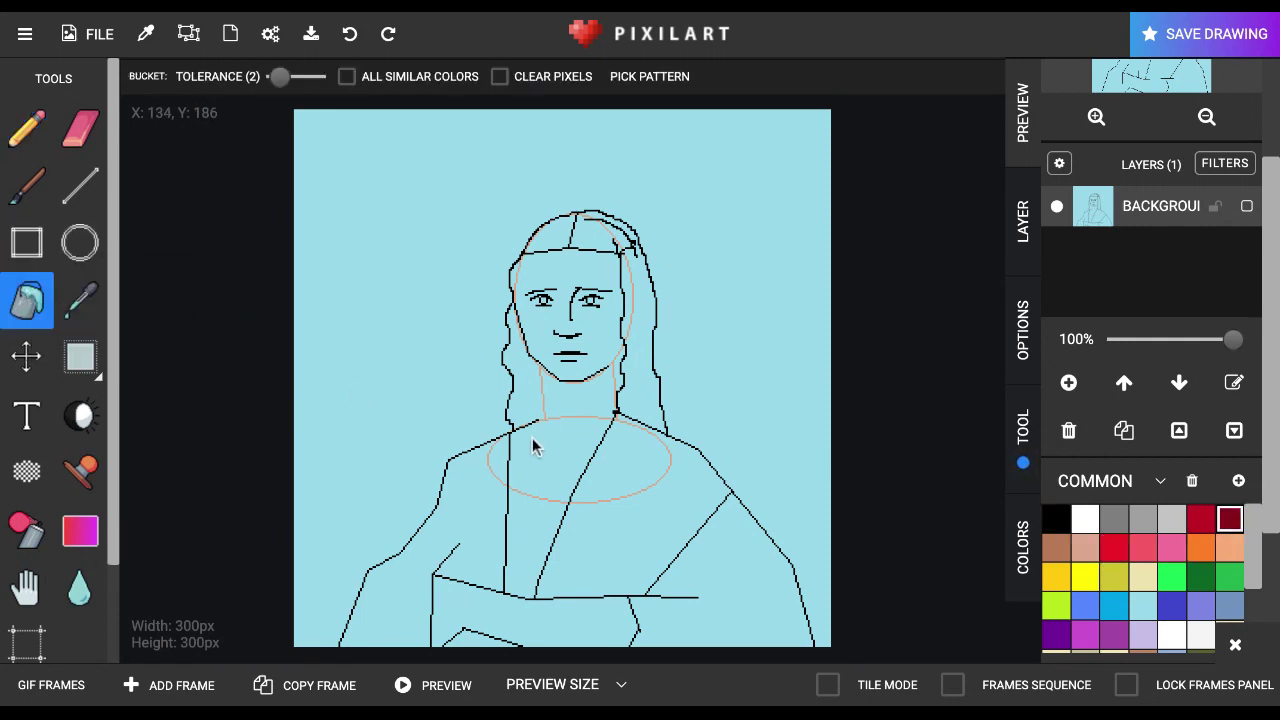
{"action": "left_click", "coordinate": [522, 400]}
{"action": "left_click", "coordinate": [516, 284]}
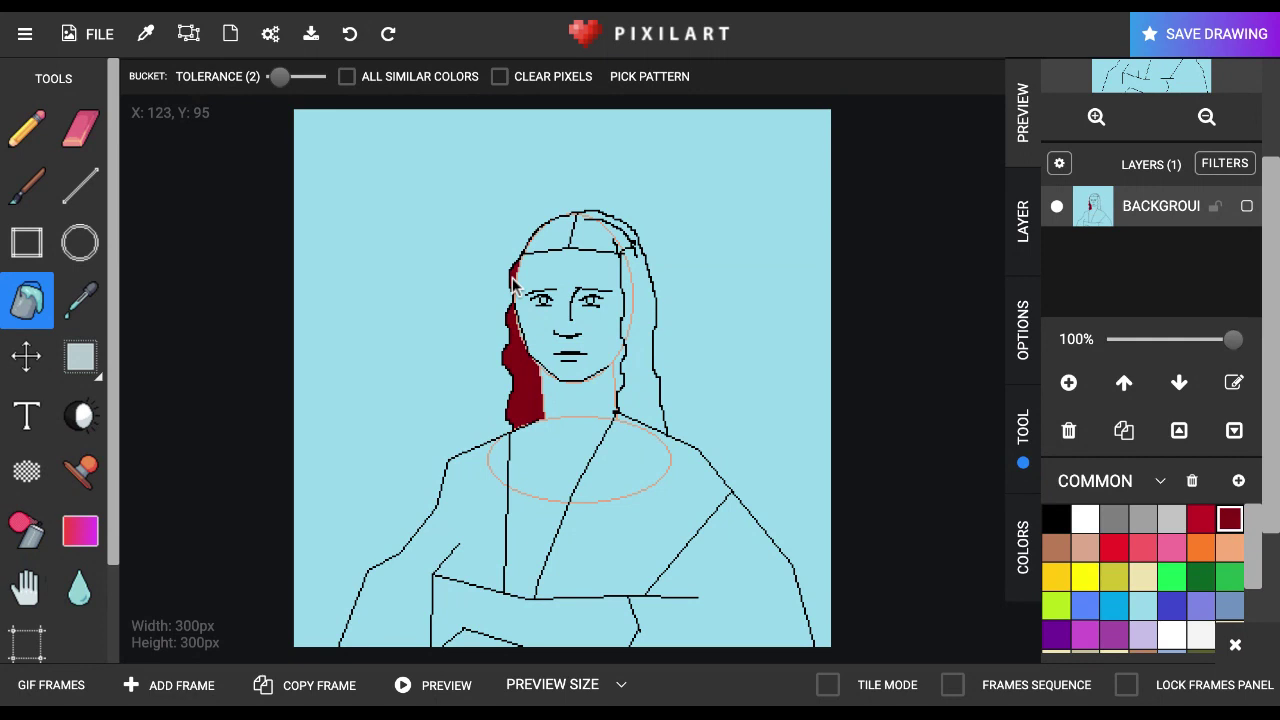
{"action": "left_click", "coordinate": [545, 243]}
{"action": "left_click", "coordinate": [589, 239]}
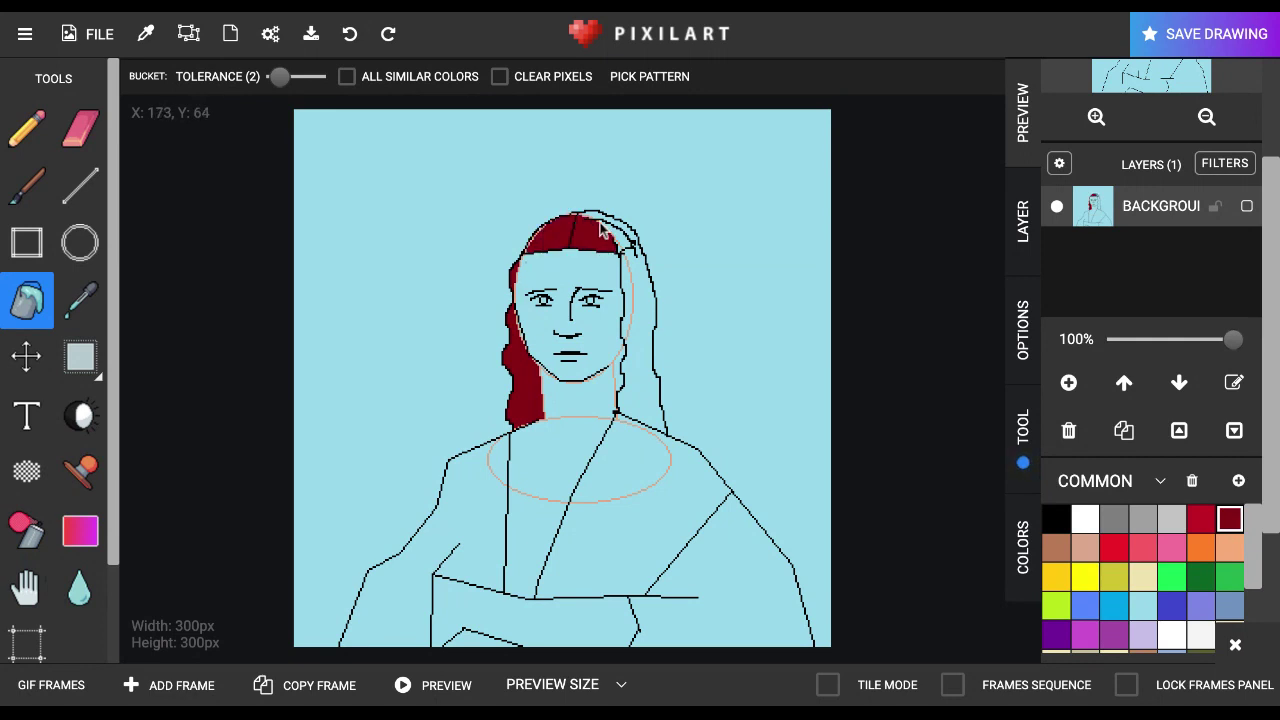
{"action": "left_click", "coordinate": [600, 218]}
{"action": "left_click", "coordinate": [634, 292]}
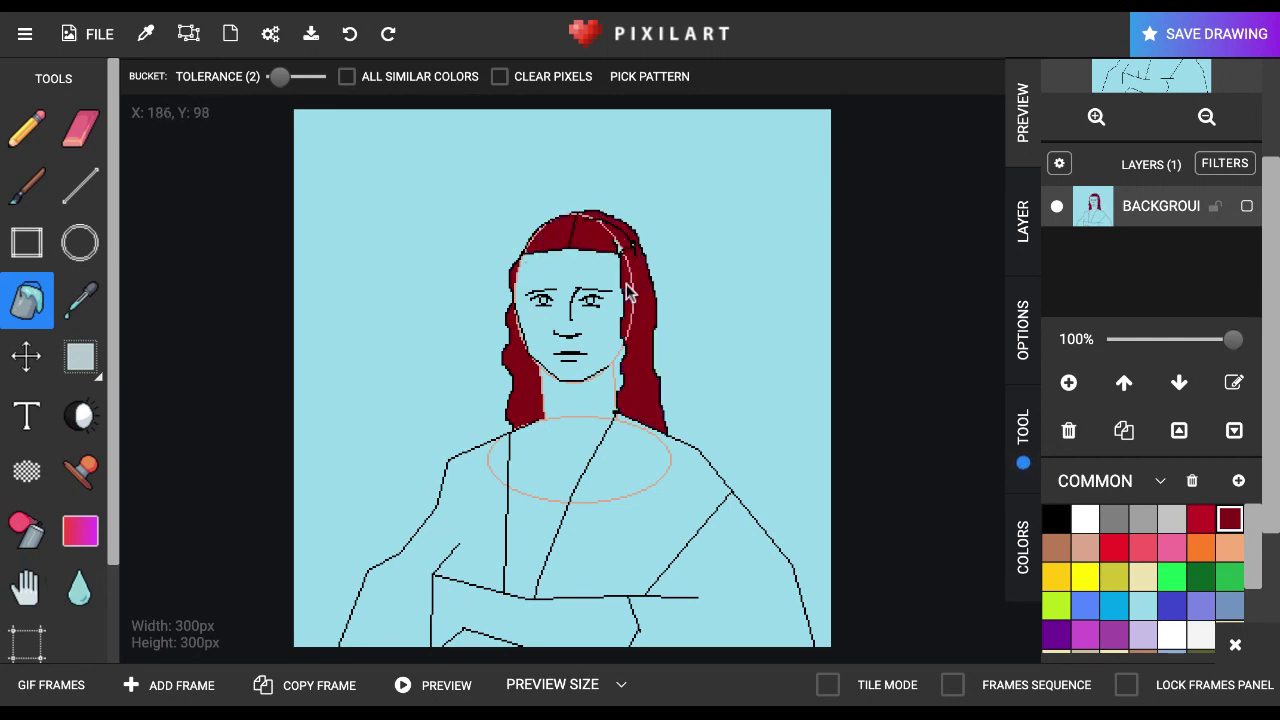
Set the Pencil size to 4 and paint dark red over the guide line in the hair on the face's right side
{"action": "left_click", "coordinate": [27, 127]}
{"action": "left_click_drag", "start_coordinate": [536, 77], "coordinate": [553, 77]}
{"action": "scroll", "coordinate": [616, 291], "scroll_direction": "up", "scroll_amount": 5}
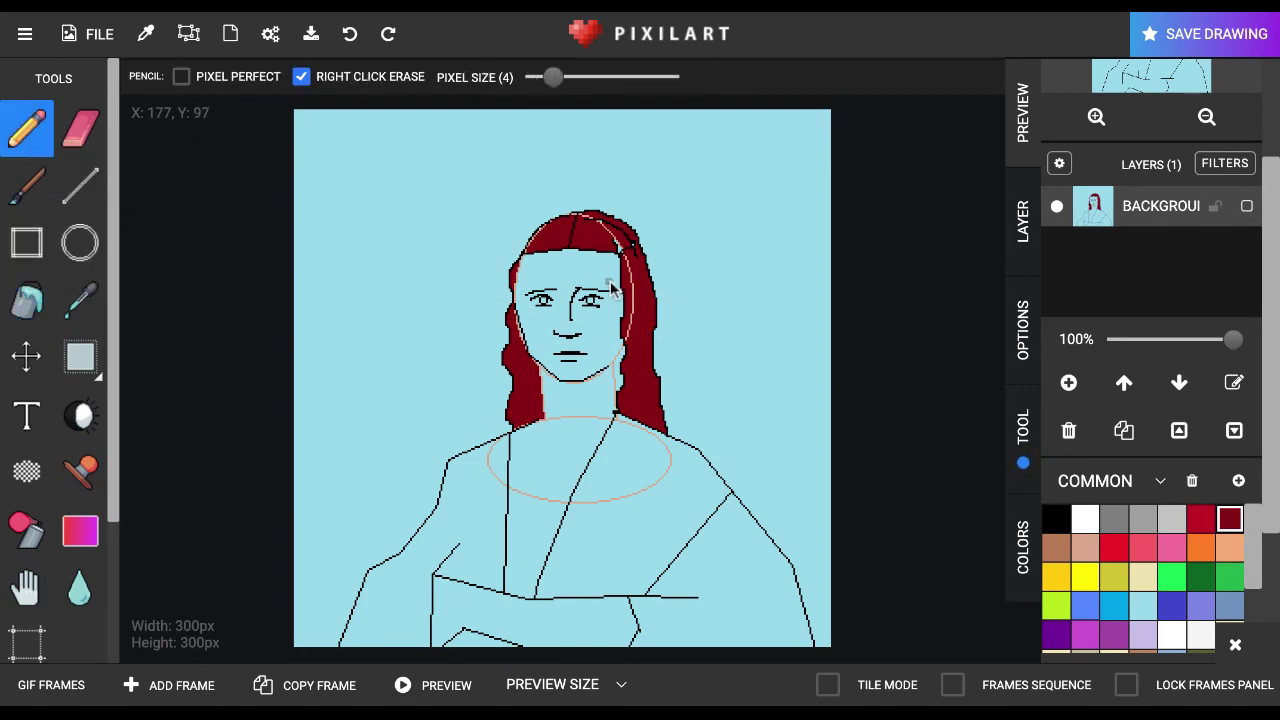
{"action": "scroll", "coordinate": [609, 286], "scroll_direction": "down", "scroll_amount": 2}
{"action": "mouse_move", "coordinate": [645, 241]}
{"action": "left_mouse_down"}
{"action": "mouse_move", "coordinate": [668, 236]}
{"action": "mouse_move", "coordinate": [643, 196]}
{"action": "mouse_move", "coordinate": [690, 362]}
{"action": "mouse_move", "coordinate": [708, 516]}
{"action": "left_mouse_up"}
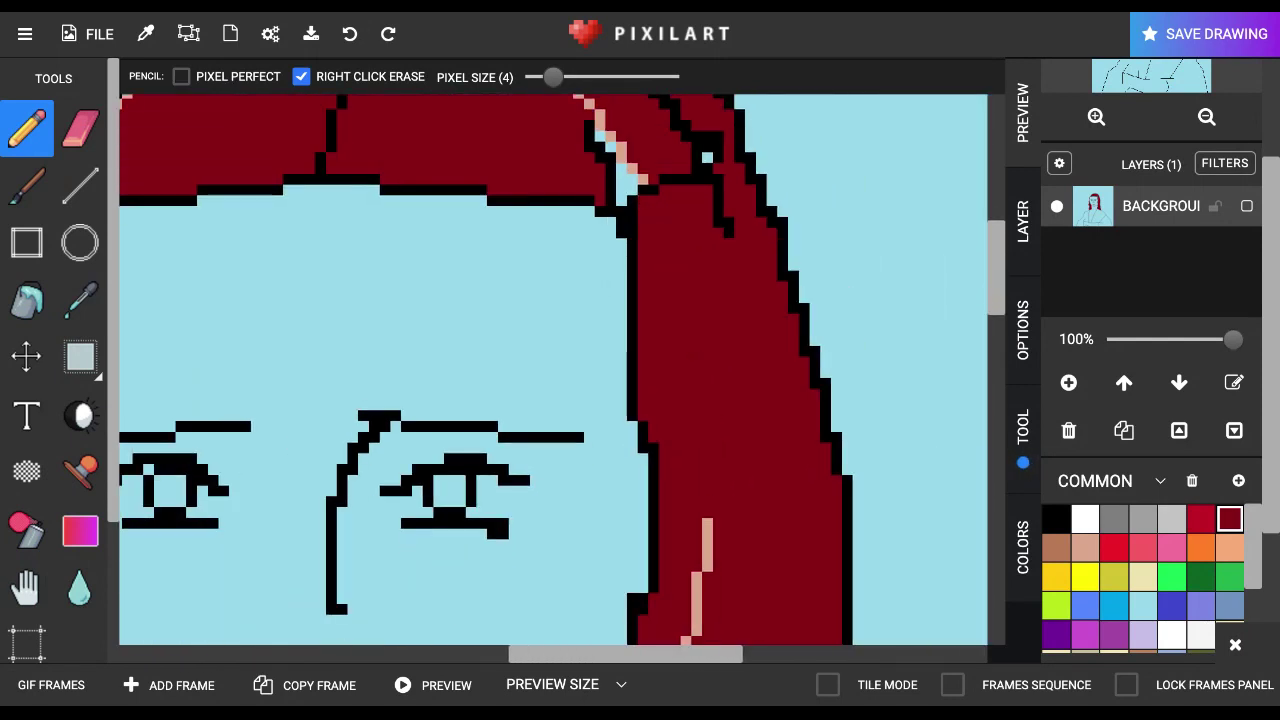
{"action": "scroll", "coordinate": [665, 400], "scroll_direction": "down", "scroll_amount": 3}
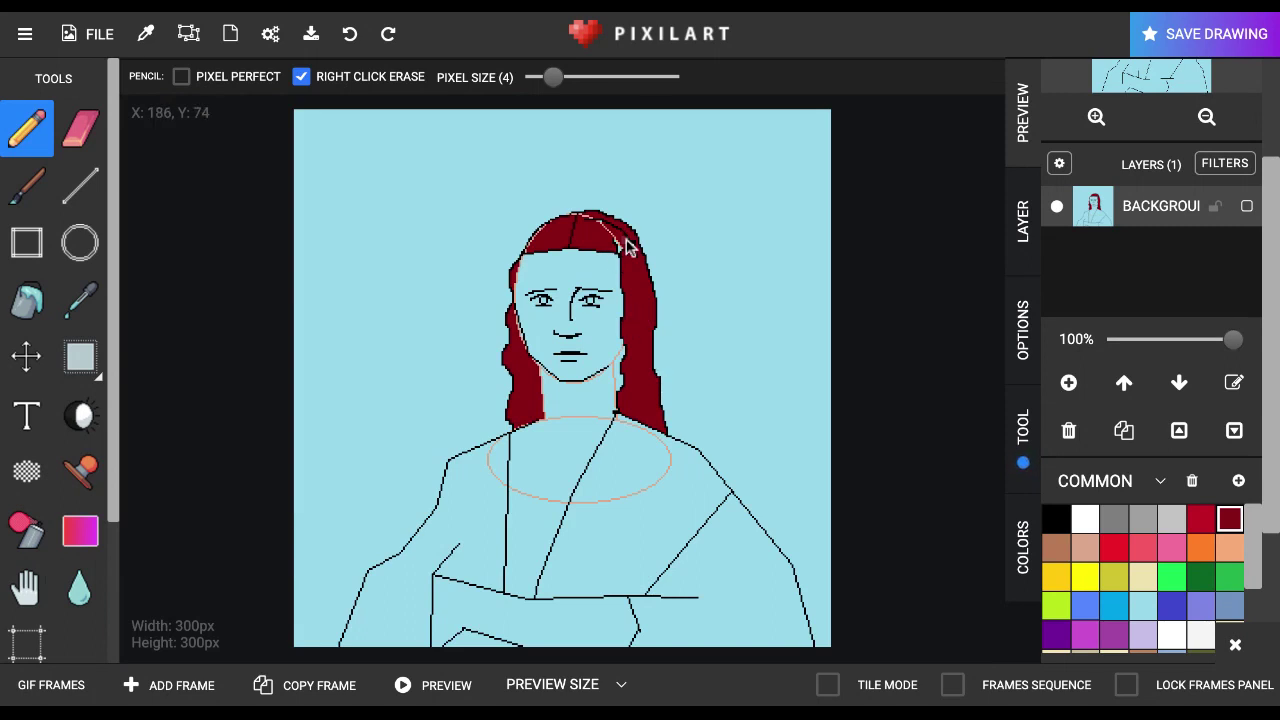
Paint dark red over the guide line, inner black strands and unfilled gaps across the top of the hair
{"action": "scroll", "coordinate": [618, 245], "scroll_direction": "up", "scroll_amount": 5}
{"action": "scroll", "coordinate": [628, 247], "scroll_direction": "down", "scroll_amount": 1}
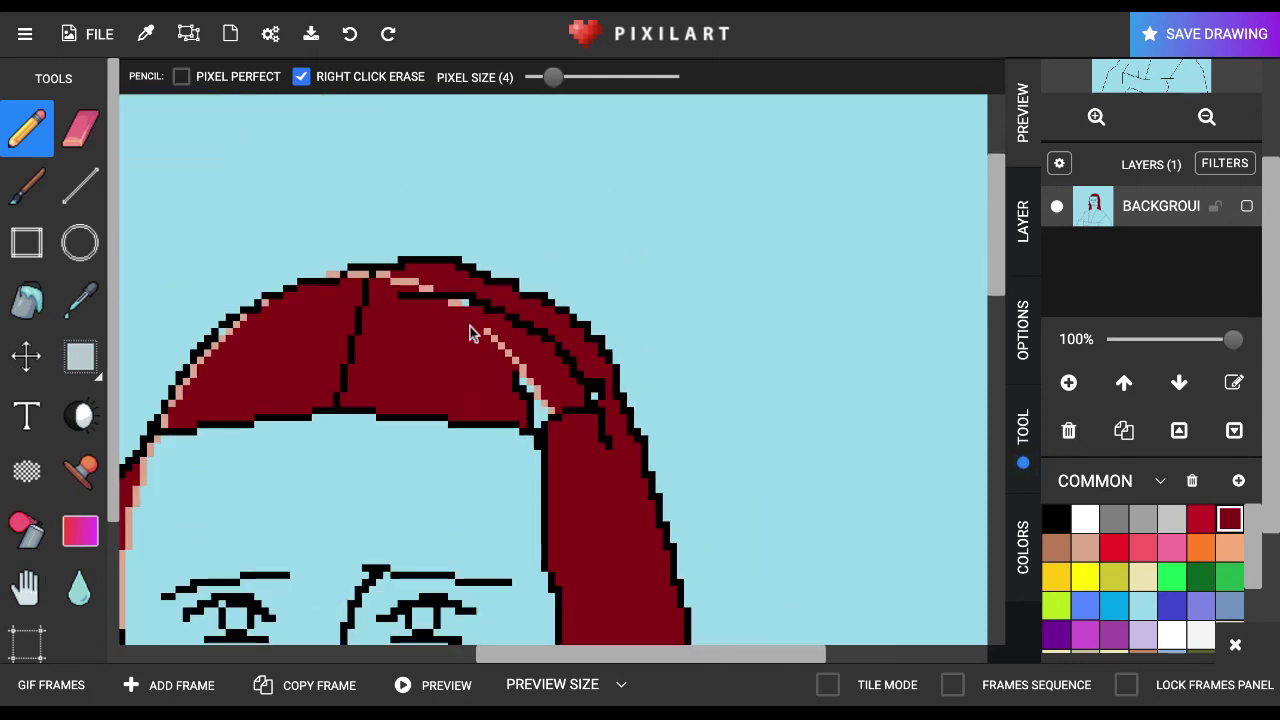
{"action": "left_click_drag", "start_coordinate": [518, 376], "coordinate": [545, 418]}
{"action": "left_click_drag", "start_coordinate": [556, 350], "coordinate": [604, 398]}
{"action": "mouse_move", "coordinate": [558, 345]}
{"action": "left_mouse_down"}
{"action": "mouse_move", "coordinate": [490, 304]}
{"action": "mouse_move", "coordinate": [392, 280]}
{"action": "left_mouse_up"}
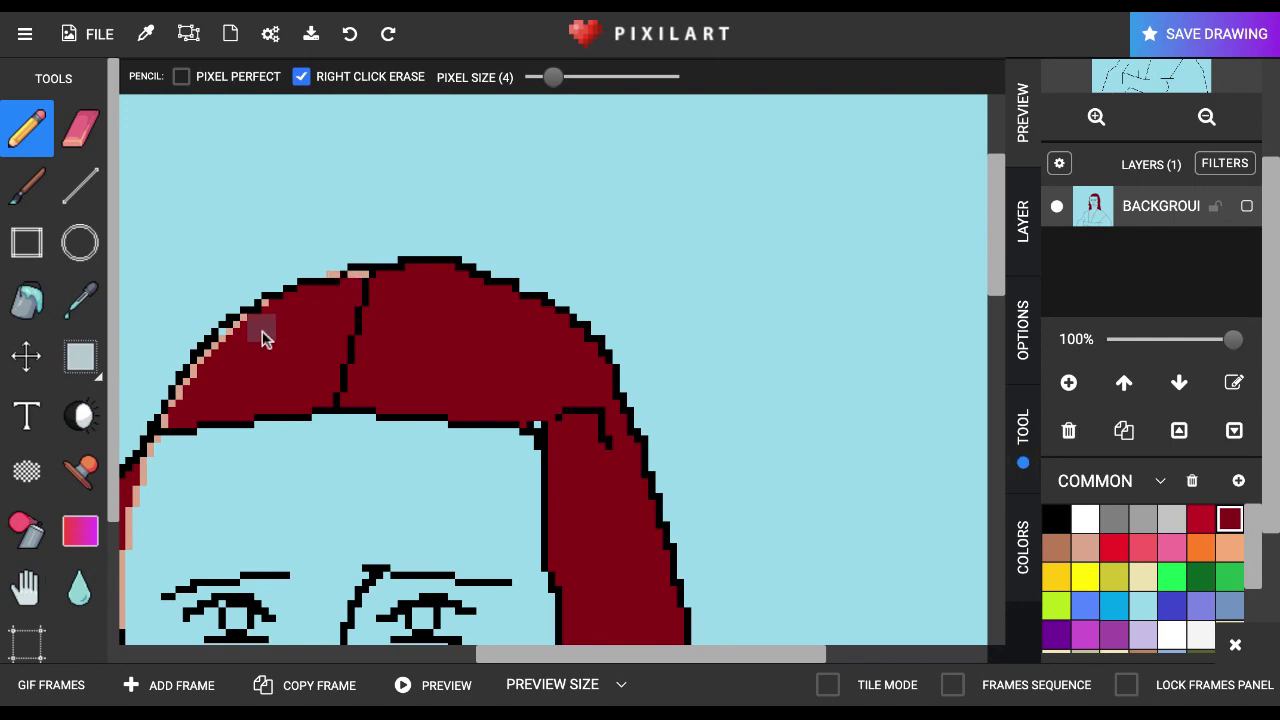
{"action": "mouse_move", "coordinate": [263, 337]}
{"action": "left_mouse_down"}
{"action": "mouse_move", "coordinate": [215, 346]}
{"action": "mouse_move", "coordinate": [176, 410]}
{"action": "left_mouse_up"}
{"action": "scroll", "coordinate": [176, 410], "scroll_direction": "down", "scroll_amount": 5}
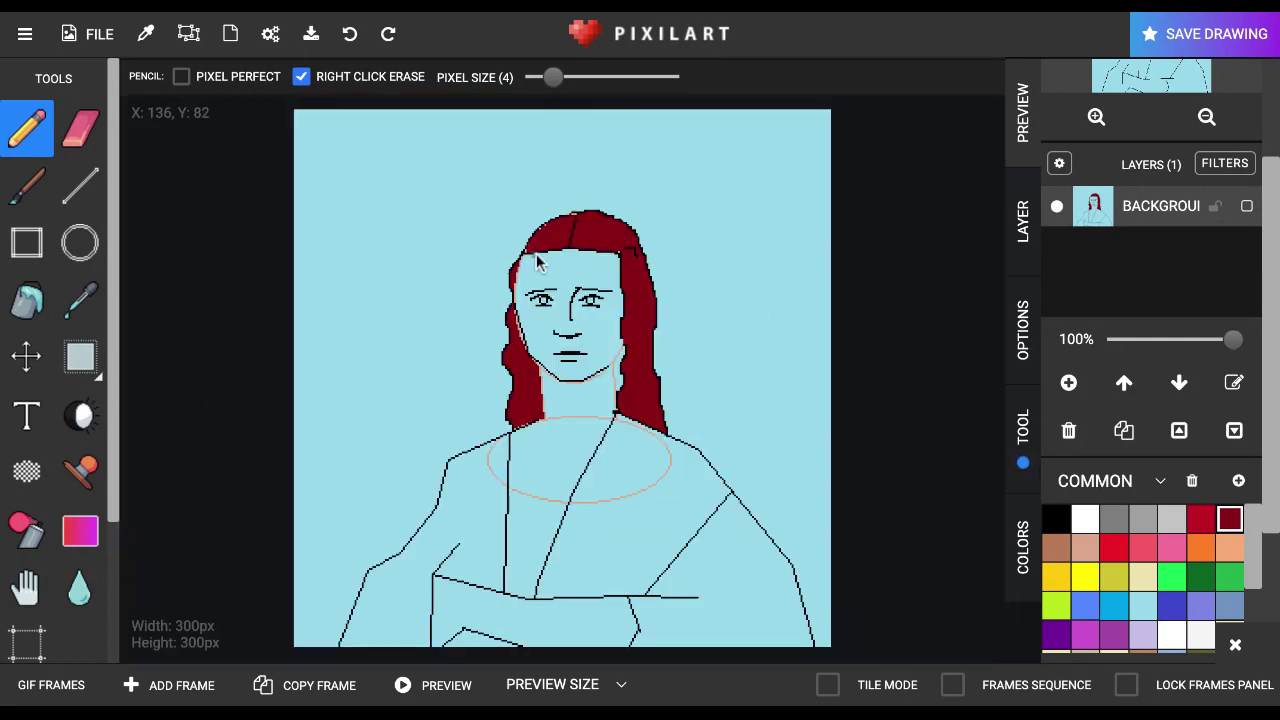
Cover the guide pixels and unfilled gap beside the left jawline with dark red
{"action": "scroll", "coordinate": [531, 394], "scroll_direction": "up", "scroll_amount": 4}
{"action": "scroll", "coordinate": [537, 280], "scroll_direction": "up", "scroll_amount": 4}
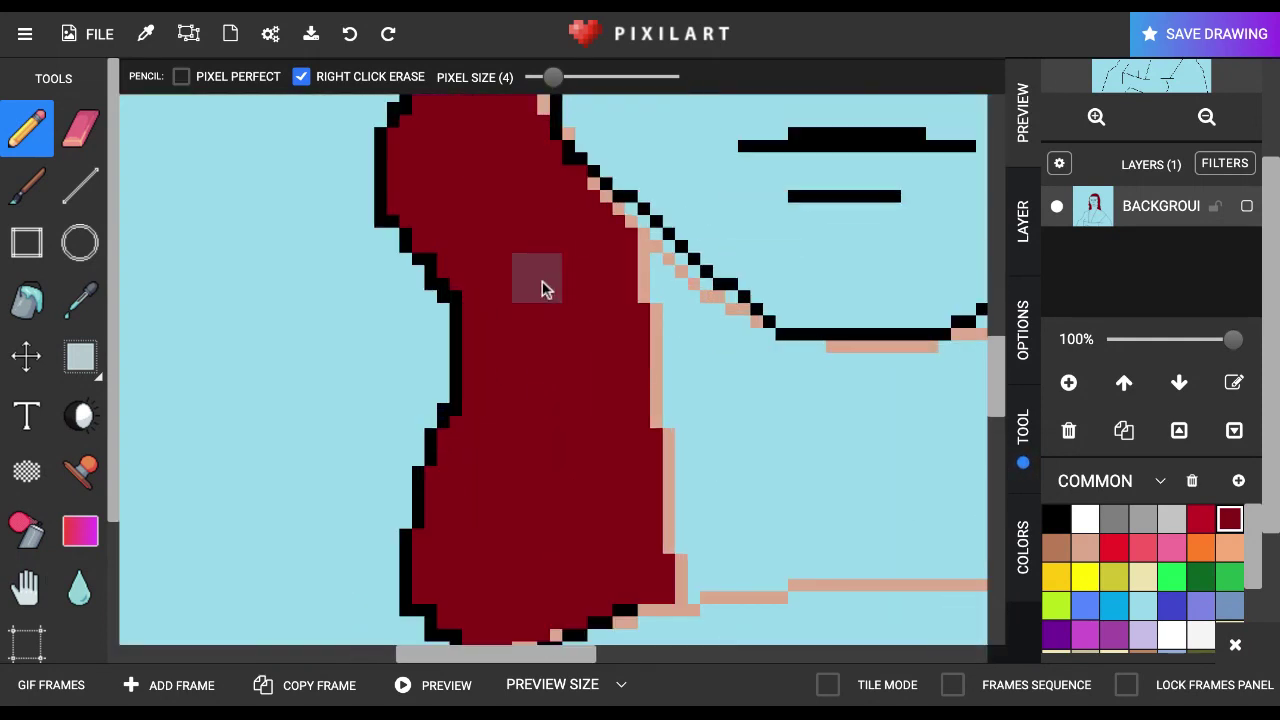
{"action": "left_click_drag", "start_coordinate": [637, 224], "coordinate": [673, 204]}
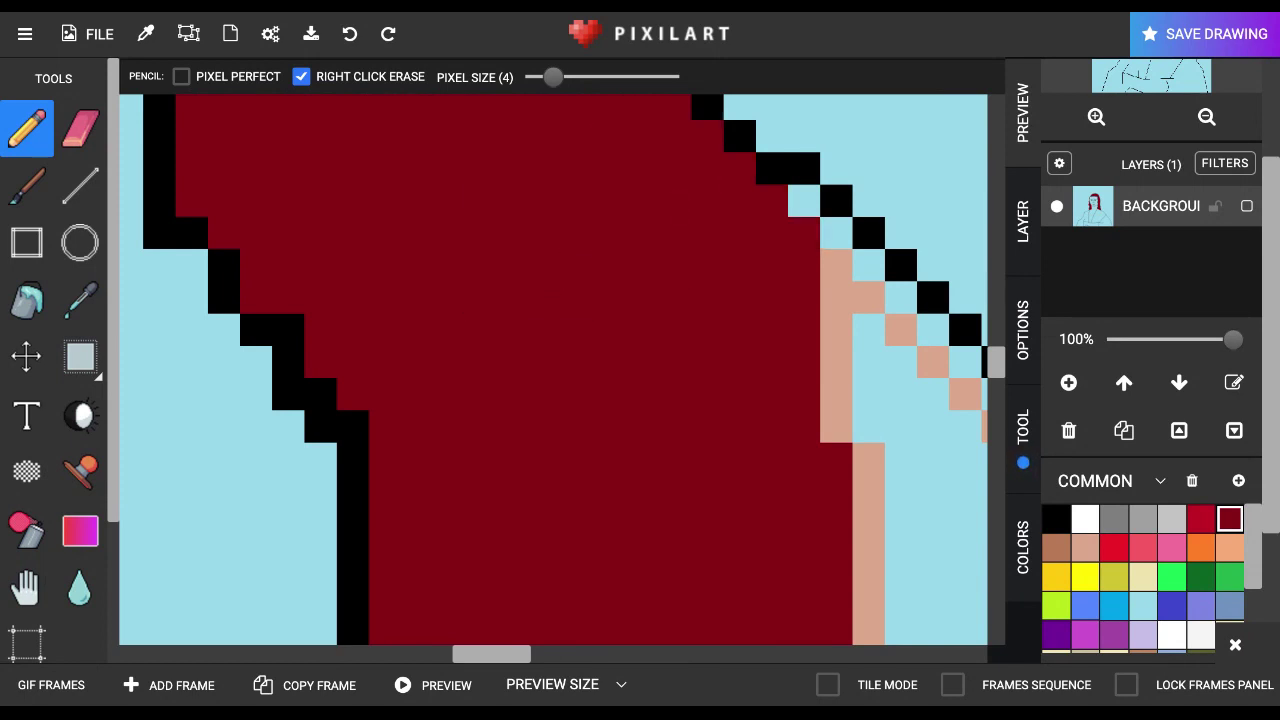
{"action": "left_click", "coordinate": [804, 201]}
{"action": "scroll", "coordinate": [612, 325], "scroll_direction": "down", "scroll_amount": 2}
{"action": "scroll", "coordinate": [612, 325], "scroll_direction": "up", "scroll_amount": 1}
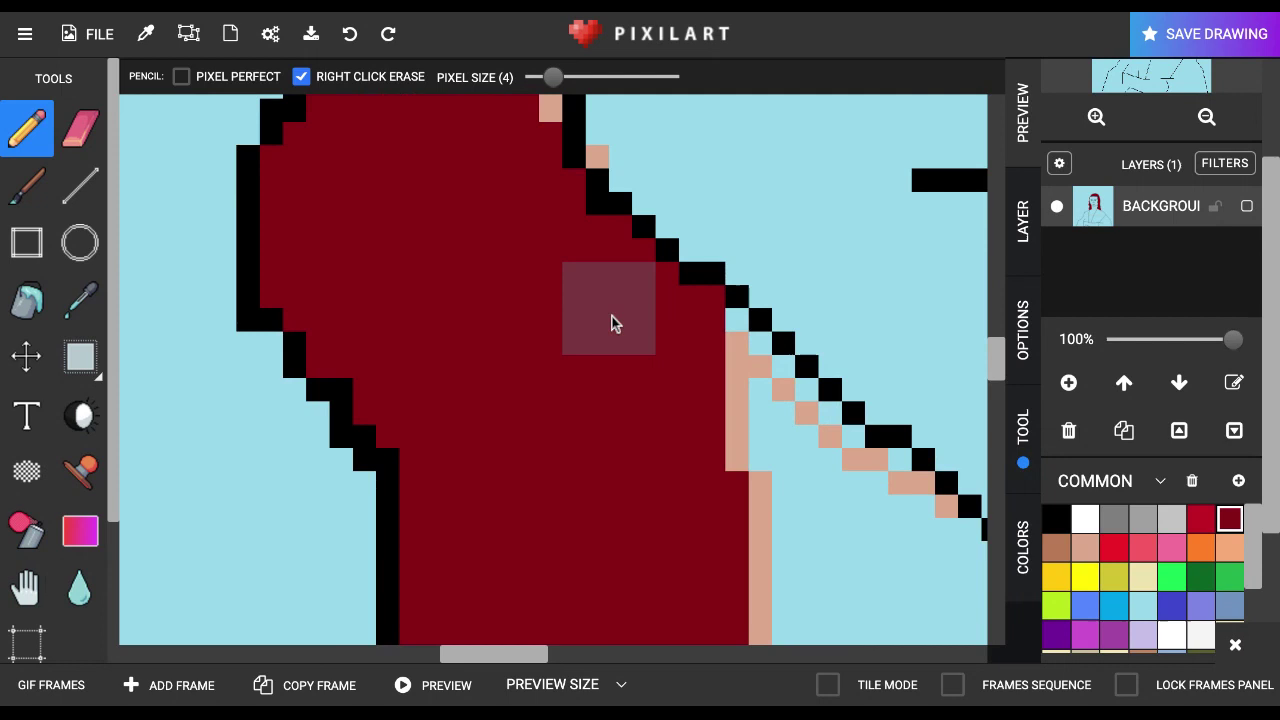
Paint dark red over the remaining guide pixels and gaps in the left hair beside the cheek and temple
{"action": "left_click_drag", "start_coordinate": [996, 360], "coordinate": [993, 322]}
{"action": "left_click_drag", "start_coordinate": [400, 229], "coordinate": [409, 220]}
{"action": "left_click_drag", "start_coordinate": [449, 386], "coordinate": [504, 466]}
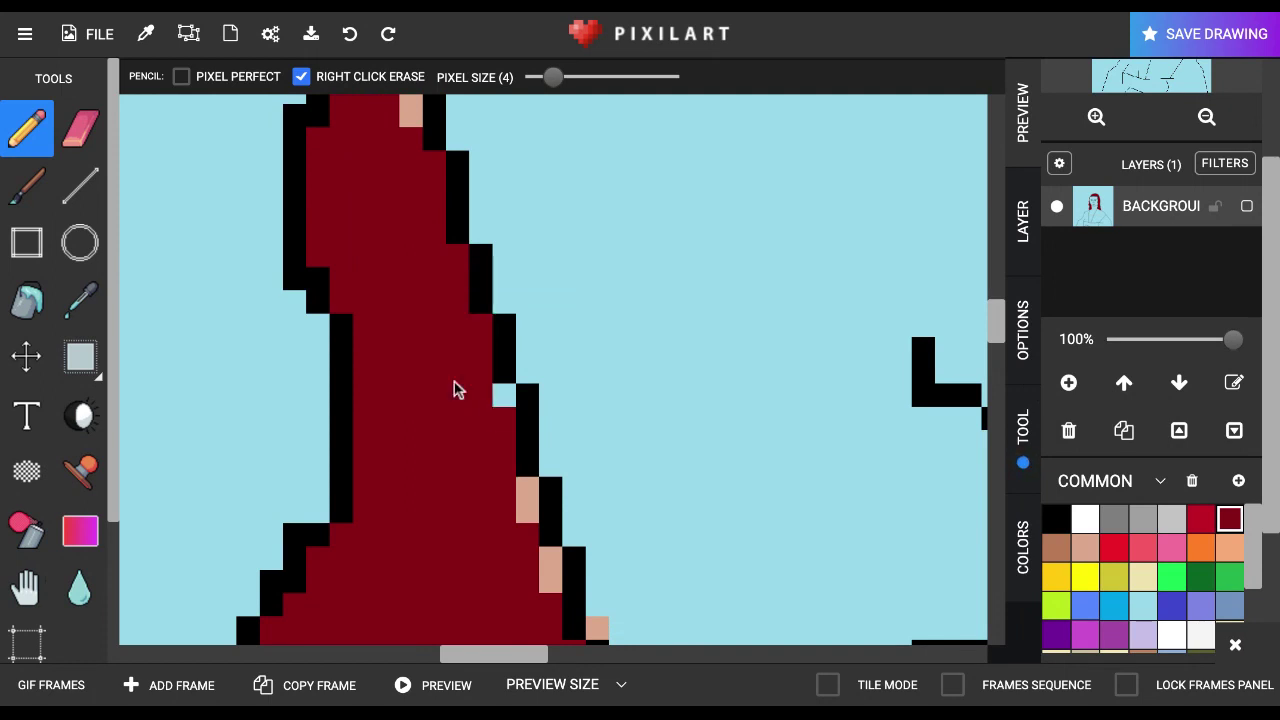
{"action": "left_click", "coordinate": [504, 395]}
{"action": "left_click", "coordinate": [504, 547]}
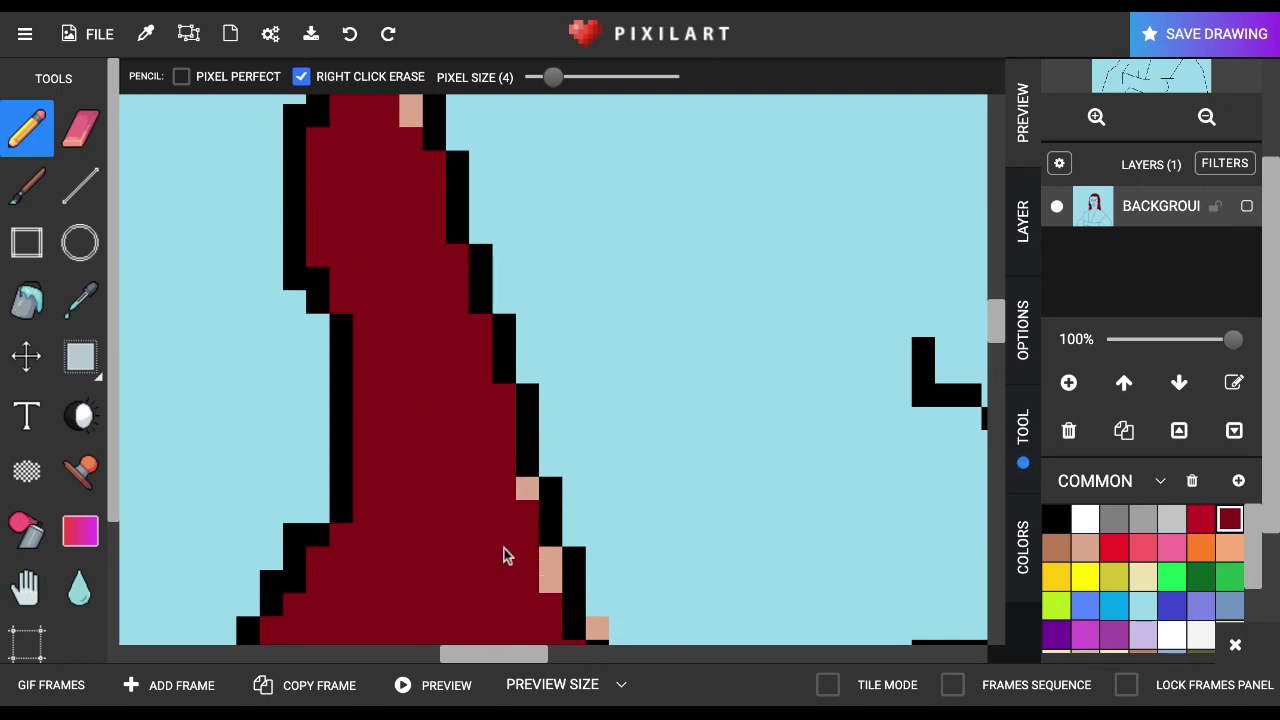
{"action": "left_click", "coordinate": [531, 597]}
{"action": "scroll", "coordinate": [531, 597], "scroll_direction": "down", "scroll_amount": 5}
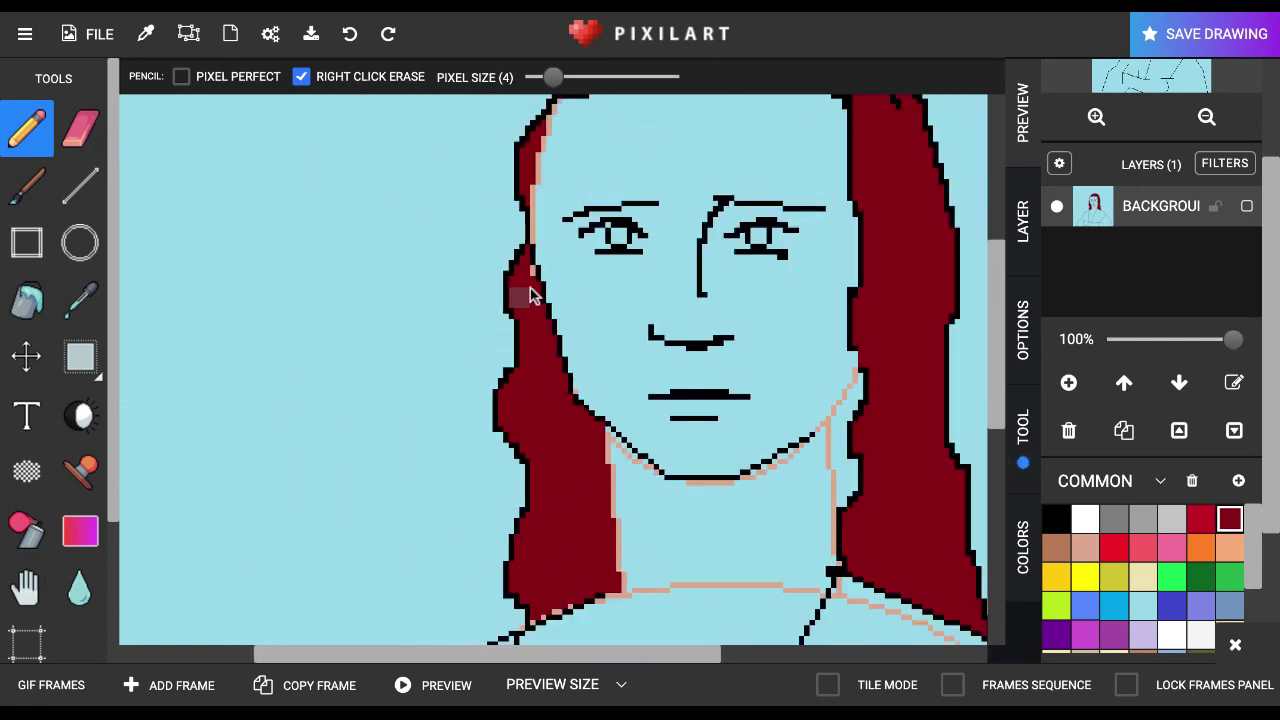
{"action": "mouse_move", "coordinate": [531, 288]}
{"action": "left_mouse_down"}
{"action": "mouse_move", "coordinate": [529, 177]}
{"action": "mouse_move", "coordinate": [527, 196]}
{"action": "left_mouse_up"}
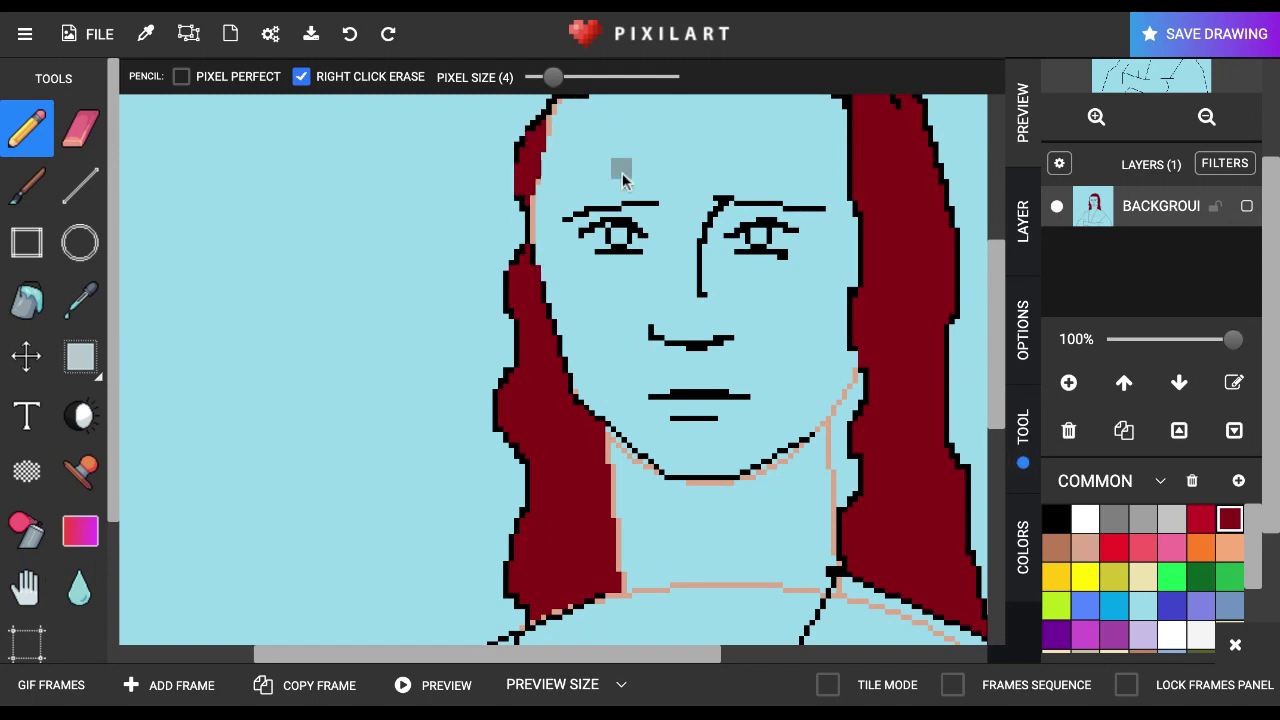
{"action": "scroll", "coordinate": [622, 175], "scroll_direction": "down", "scroll_amount": 4}
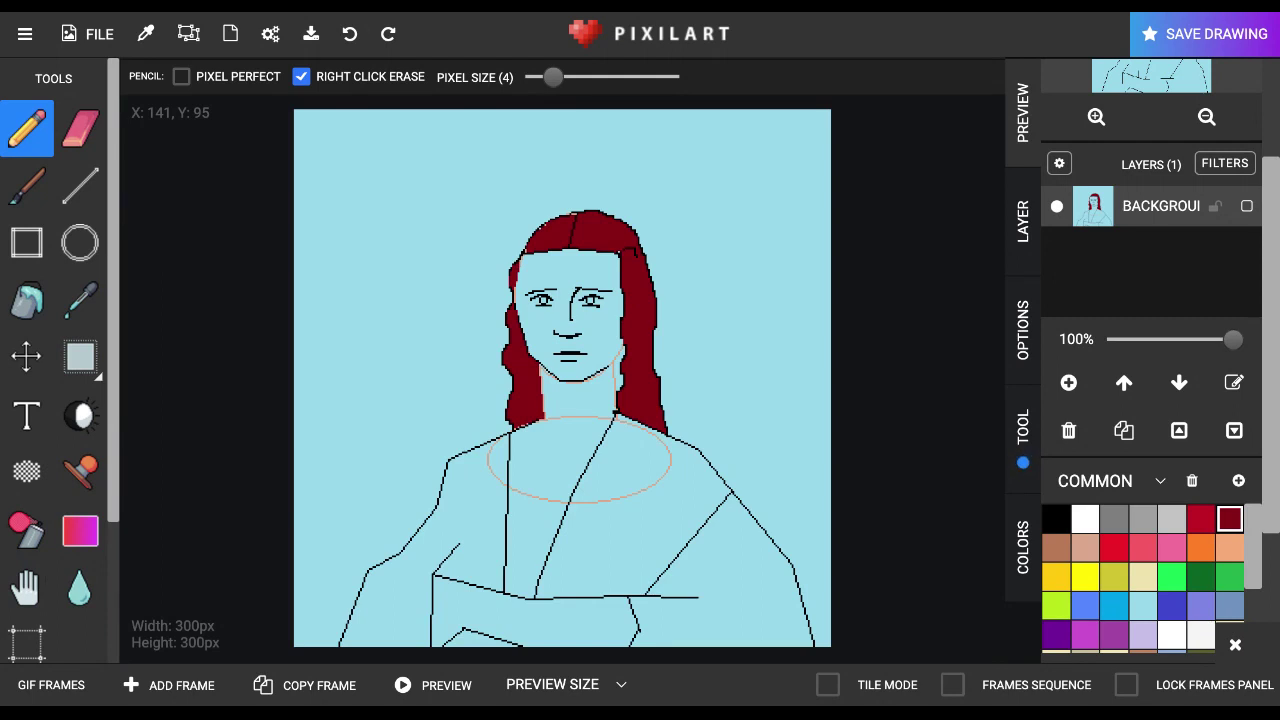
Fill the small gap between the right side of the neck and the hair with black
{"action": "left_click", "coordinate": [1056, 518]}
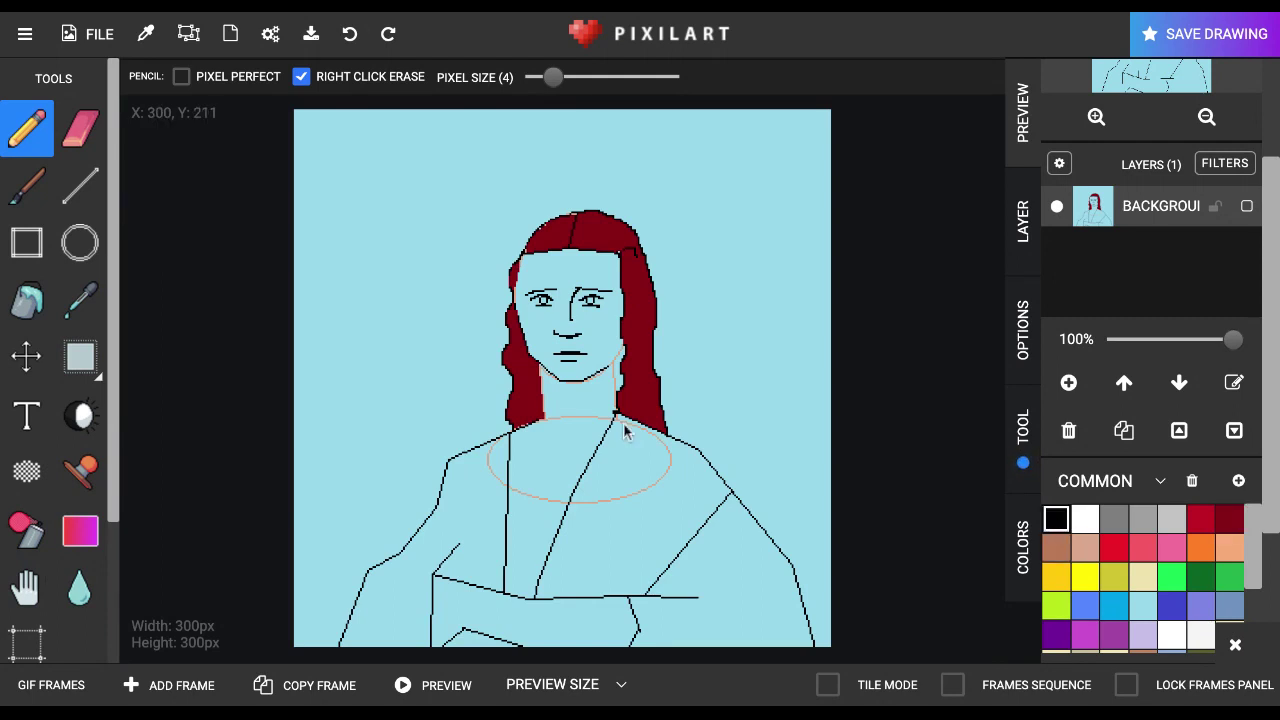
{"action": "left_click", "coordinate": [20, 302]}
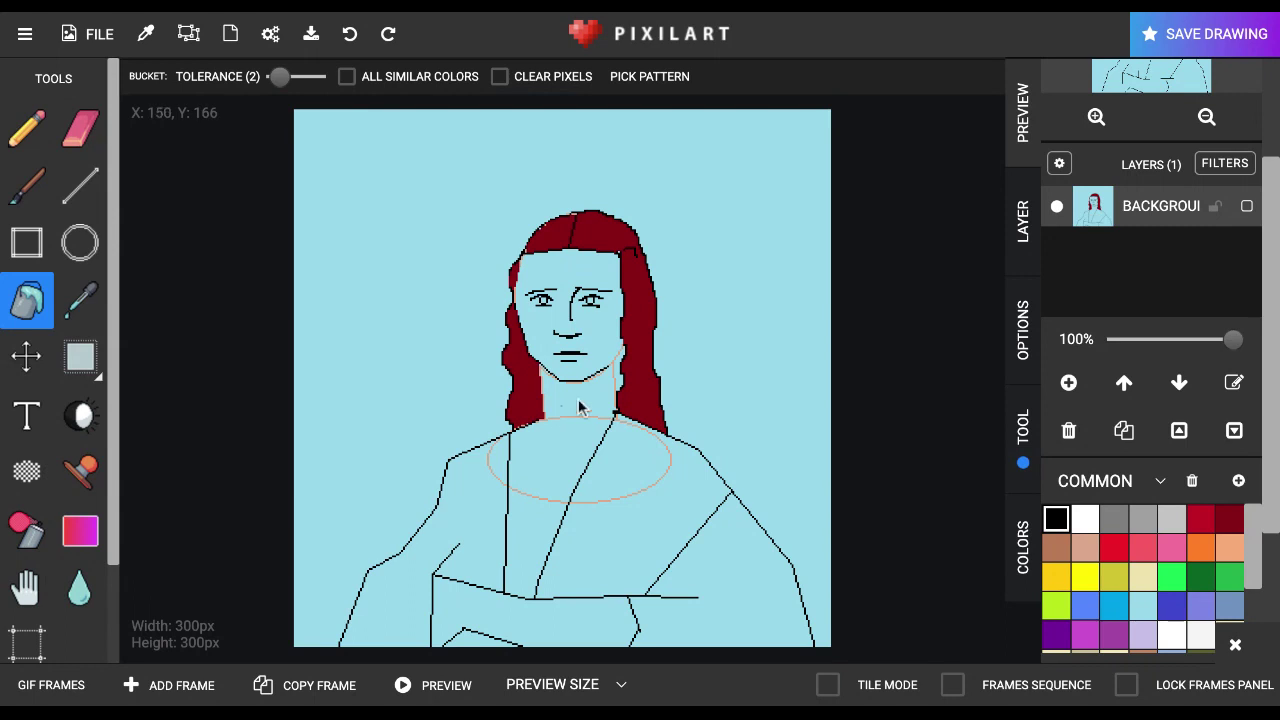
{"action": "left_click", "coordinate": [621, 383]}
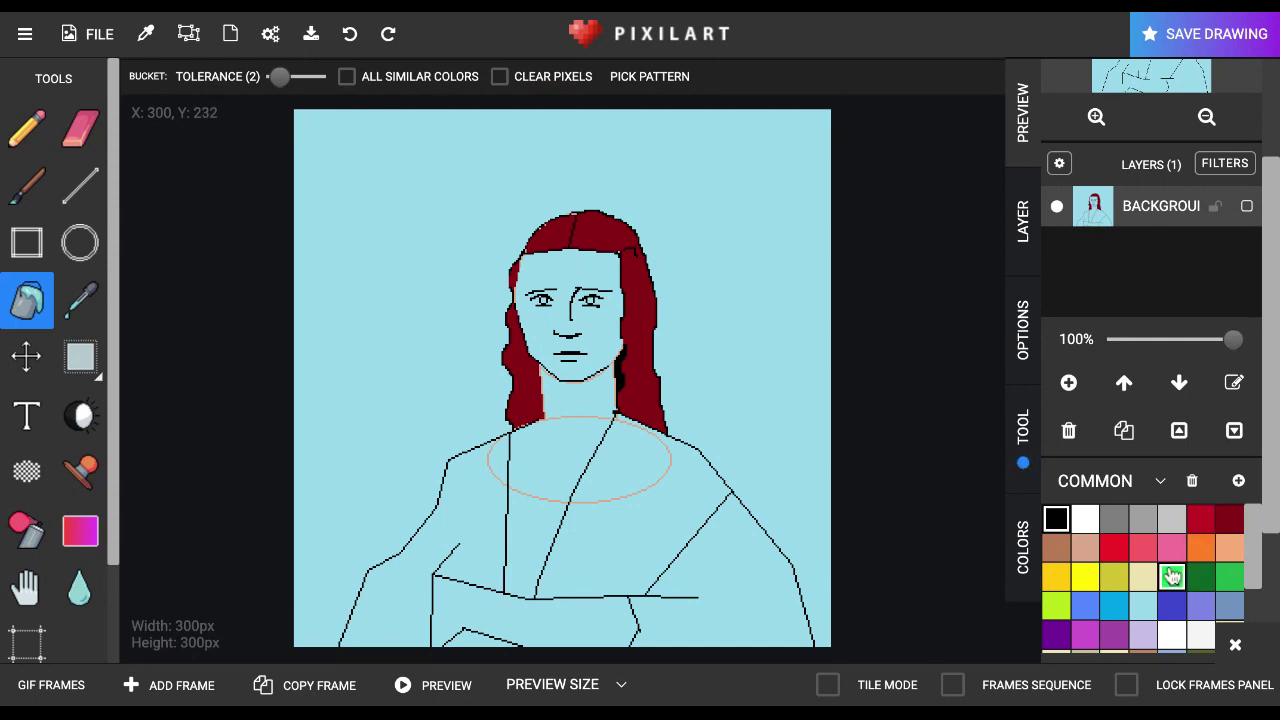
Fill the face, neck and upper chest with the light skin tone
{"action": "left_click", "coordinate": [1060, 555]}
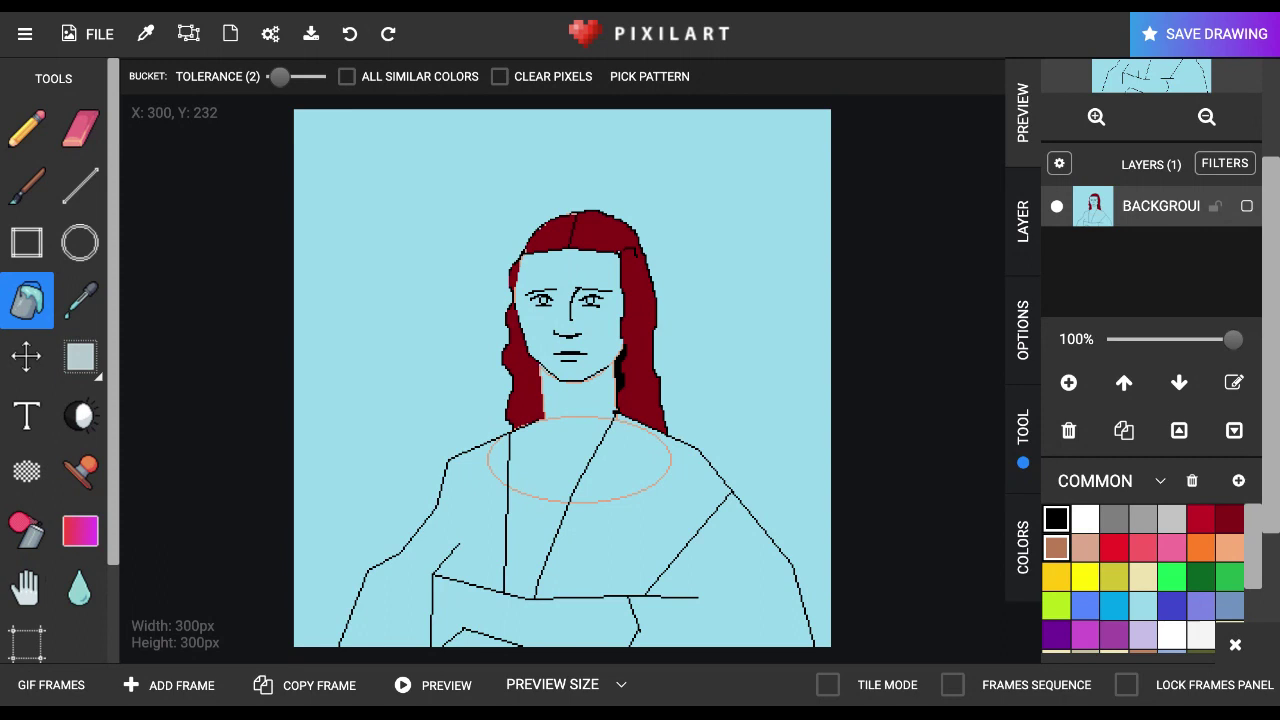
{"action": "left_click", "coordinate": [1085, 547]}
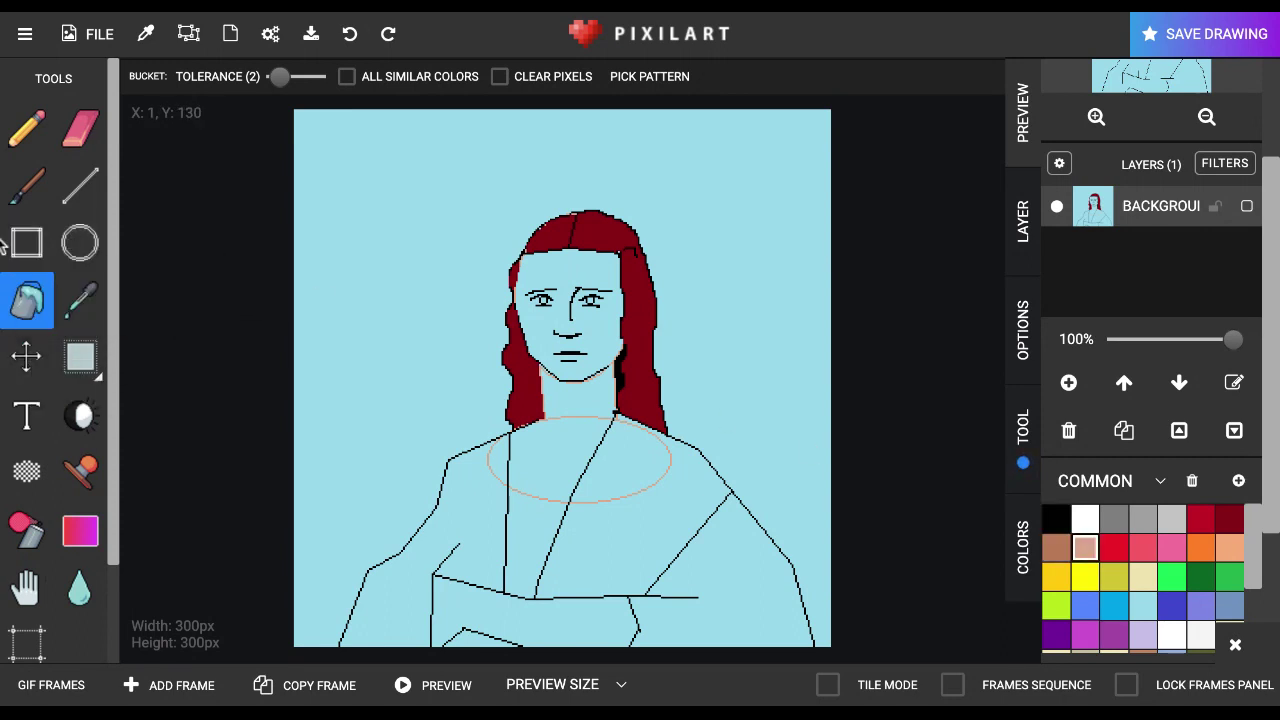
{"action": "left_click", "coordinate": [528, 336]}
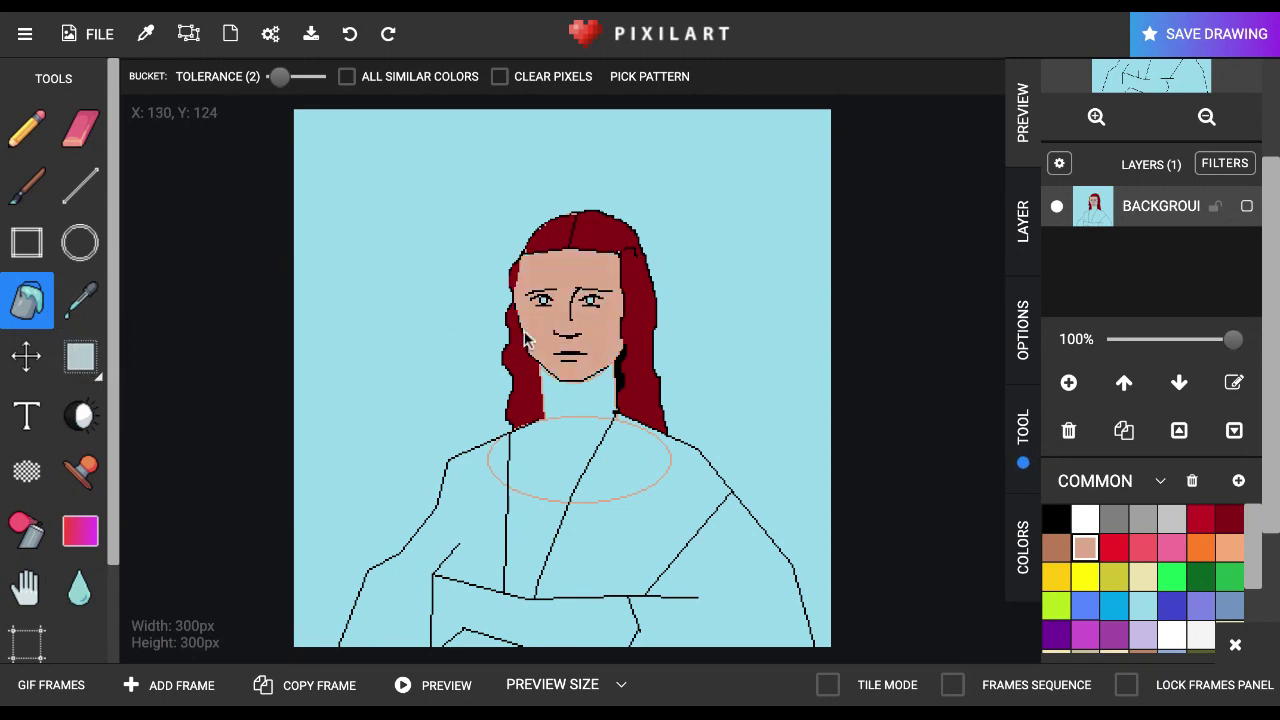
{"action": "left_click", "coordinate": [571, 406]}
{"action": "left_click", "coordinate": [548, 500]}
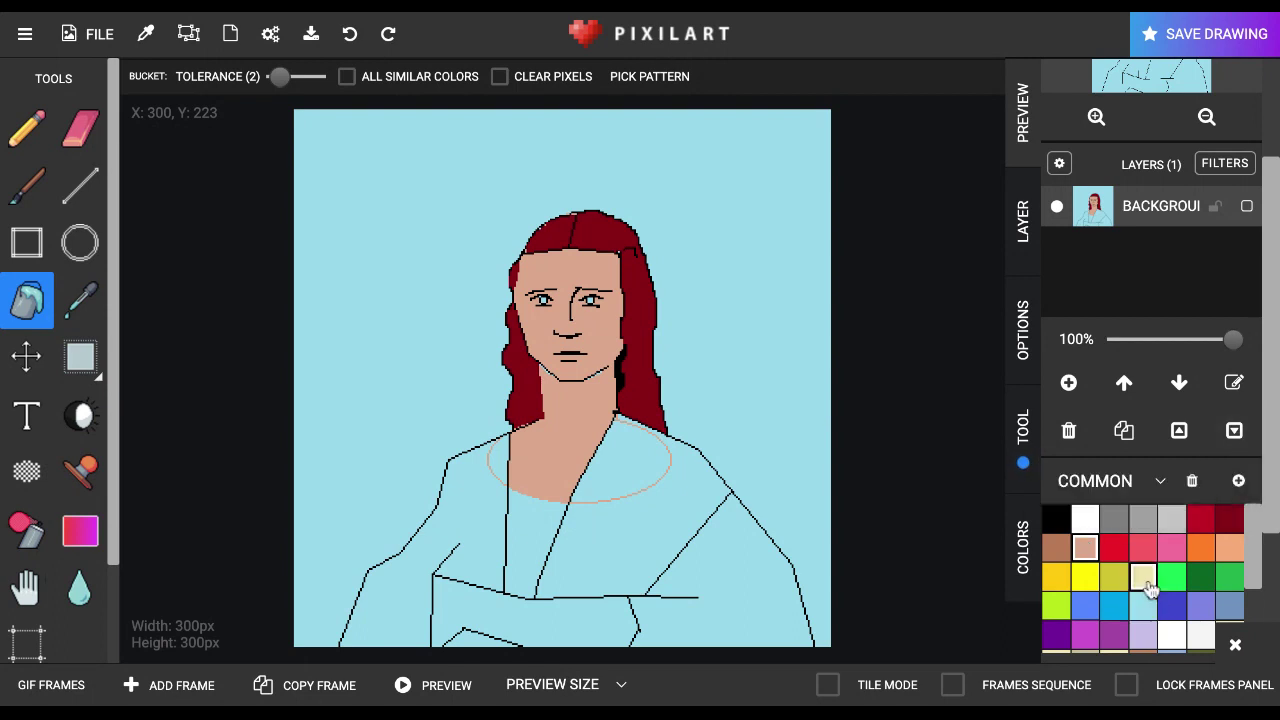
Fill the garment's right front panel and entire left side with dark grey-brown, including the areas inside the oval guide
{"action": "scroll", "coordinate": [1150, 590], "scroll_direction": "down", "scroll_amount": 3}
{"action": "left_click", "coordinate": [1143, 567]}
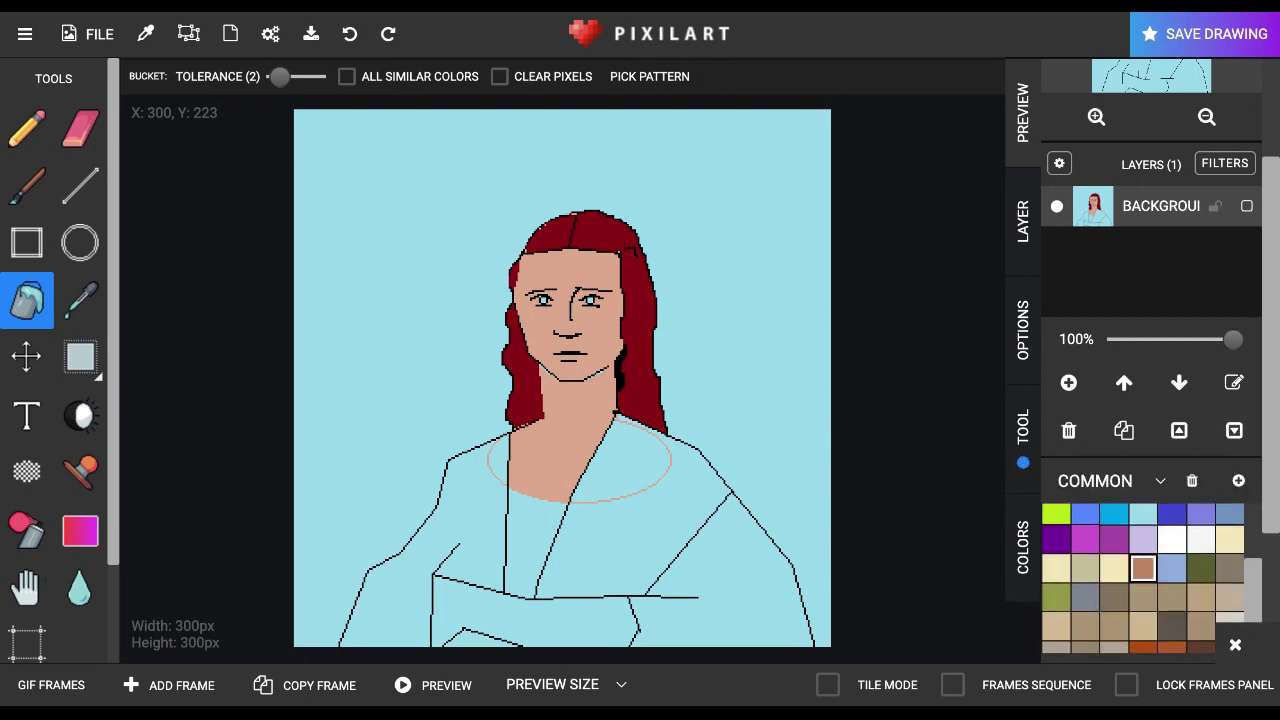
{"action": "scroll", "coordinate": [1172, 600], "scroll_direction": "down", "scroll_amount": 1}
{"action": "left_click", "coordinate": [1172, 612]}
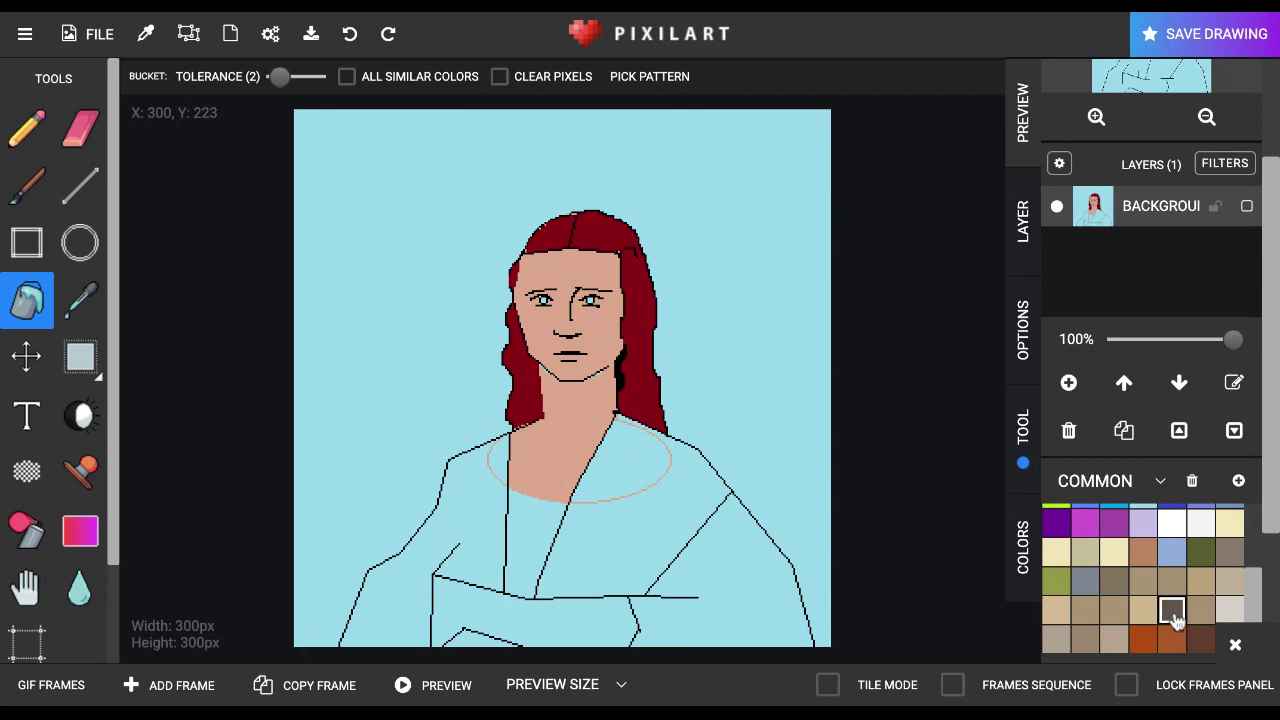
{"action": "left_click", "coordinate": [663, 529]}
{"action": "left_click", "coordinate": [620, 471]}
{"action": "left_click", "coordinate": [472, 538]}
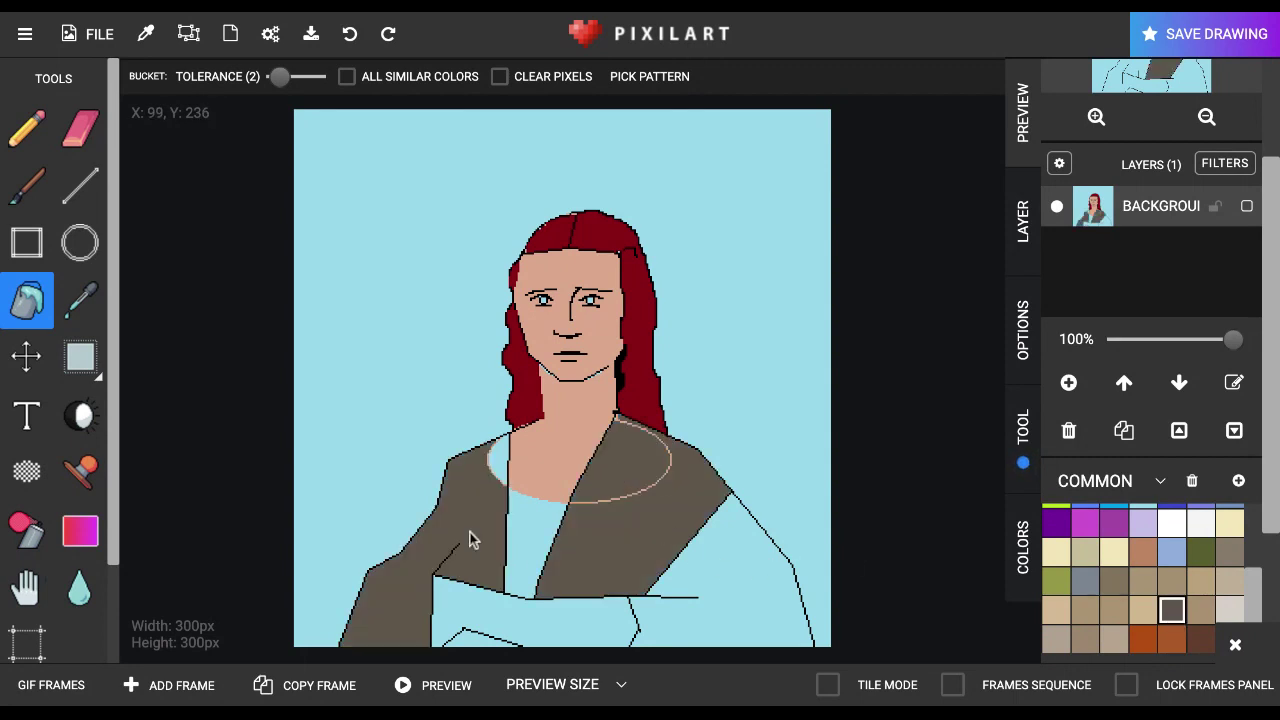
{"action": "left_click", "coordinate": [495, 472]}
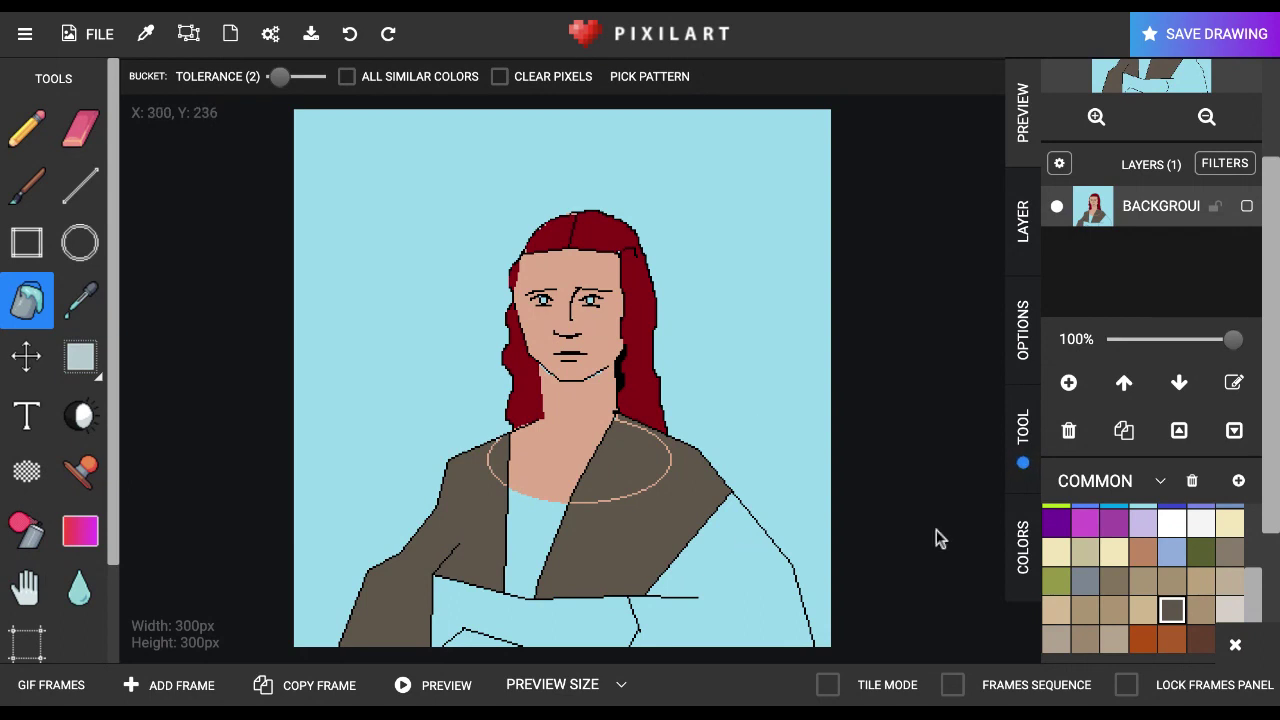
Fill the outer right sleeve with the same dark grey-brown as the rest of the garment
{"action": "scroll", "coordinate": [1168, 587], "scroll_direction": "up", "scroll_amount": 3}
{"action": "left_click", "coordinate": [1115, 609]}
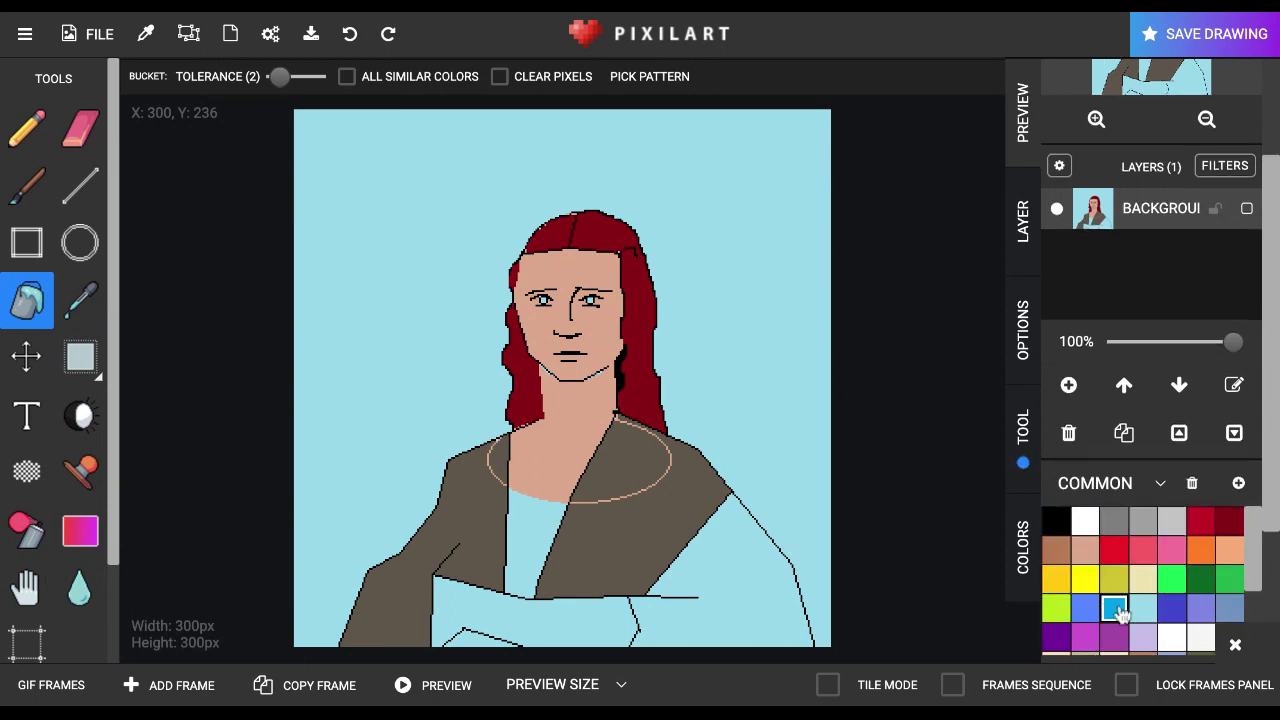
{"action": "left_click", "coordinate": [1230, 524]}
{"action": "right_click", "coordinate": [1053, 521]}
{"action": "left_click", "coordinate": [1113, 551]}
{"action": "scroll", "coordinate": [1113, 553], "scroll_direction": "down", "scroll_amount": 3}
{"action": "left_click", "coordinate": [1172, 612]}
{"action": "left_click", "coordinate": [750, 606]}
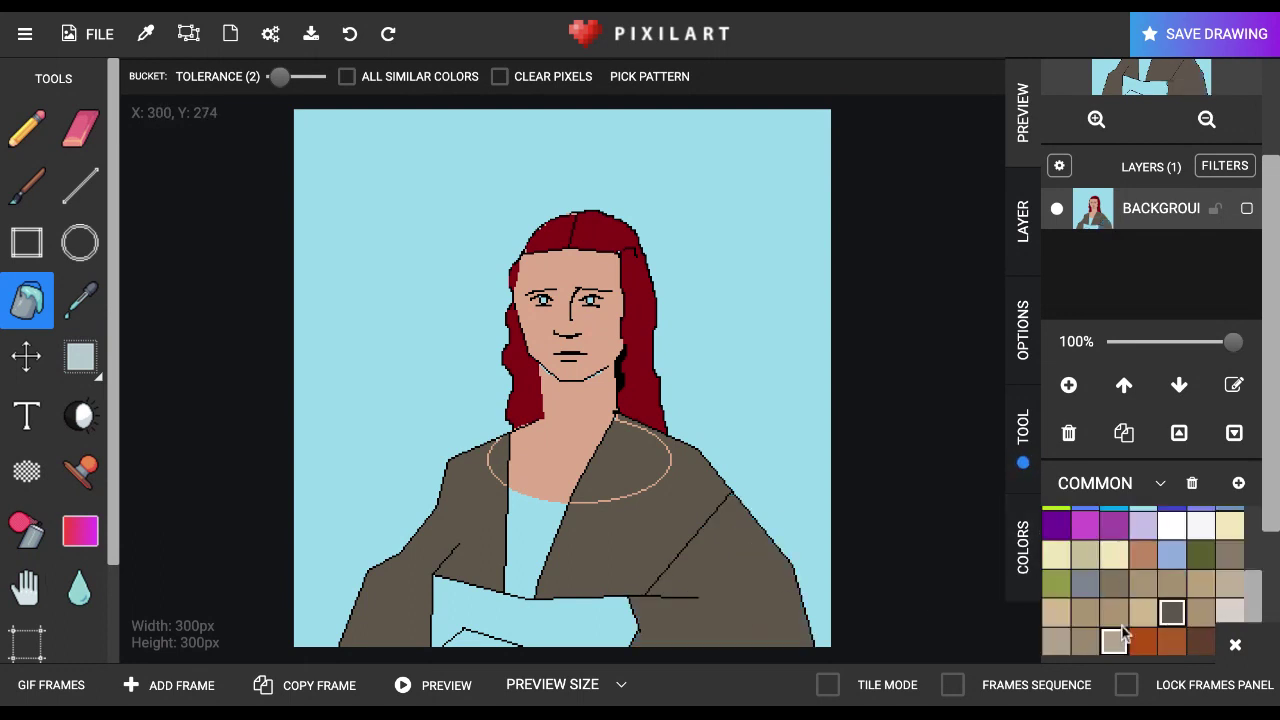
Recolour the right sleeve dark reddish brown and fill the folded arms and hands with the light skin tone
{"action": "left_click", "coordinate": [1201, 641]}
{"action": "left_click", "coordinate": [757, 636]}
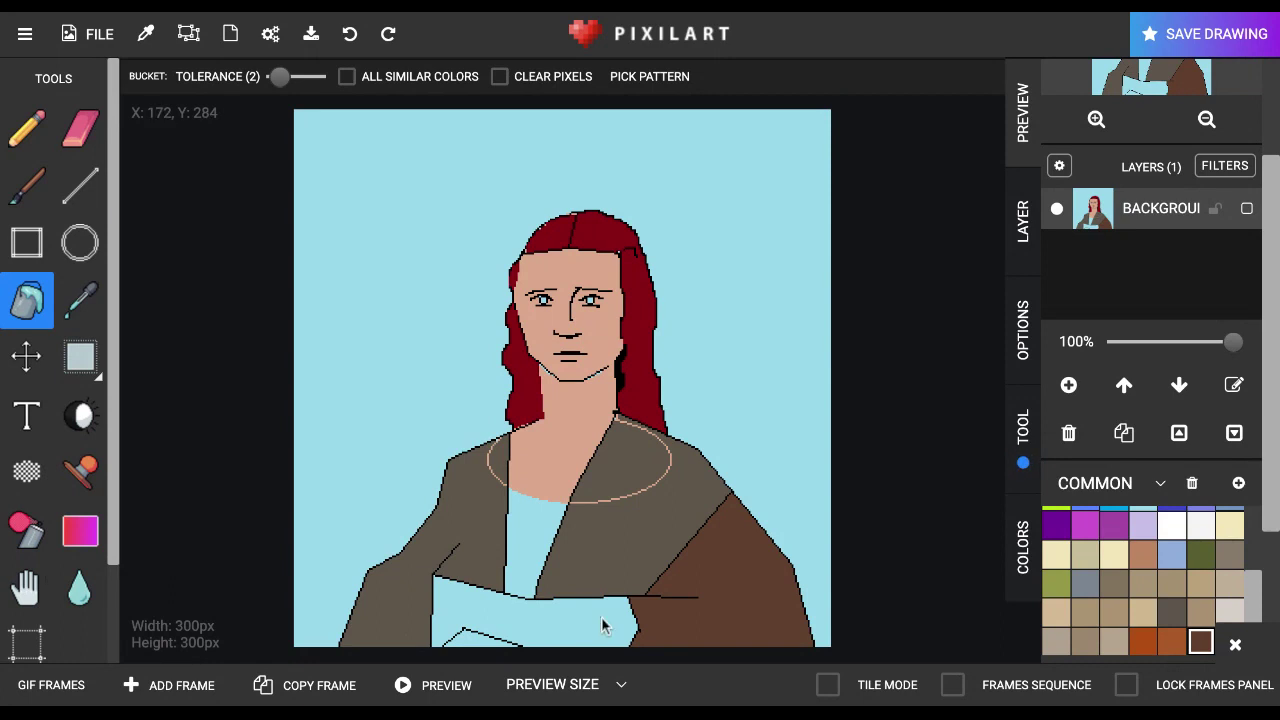
{"action": "scroll", "coordinate": [1222, 587], "scroll_direction": "up", "scroll_amount": 5}
{"action": "left_click", "coordinate": [1085, 550]}
{"action": "left_click", "coordinate": [570, 645]}
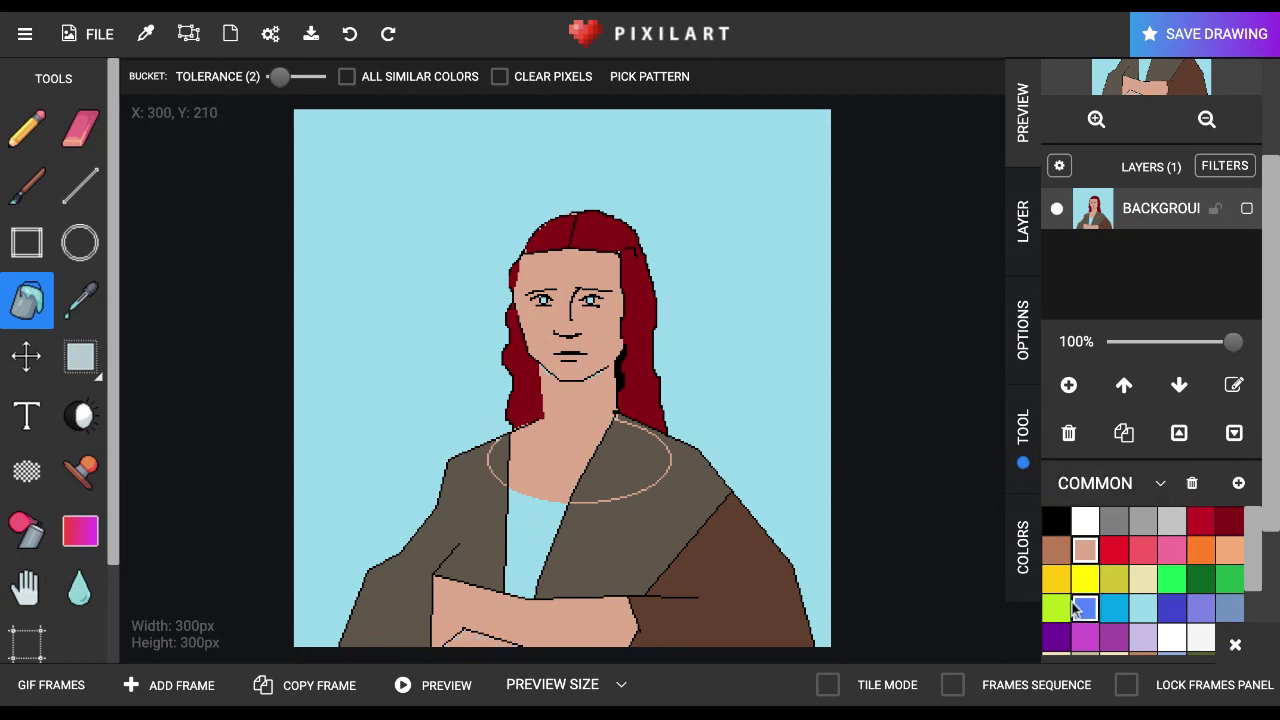
Fill the light blue gap of the inner garment below the neckline with olive green
{"action": "scroll", "coordinate": [1085, 606], "scroll_direction": "down", "scroll_amount": 3}
{"action": "left_click", "coordinate": [1202, 555]}
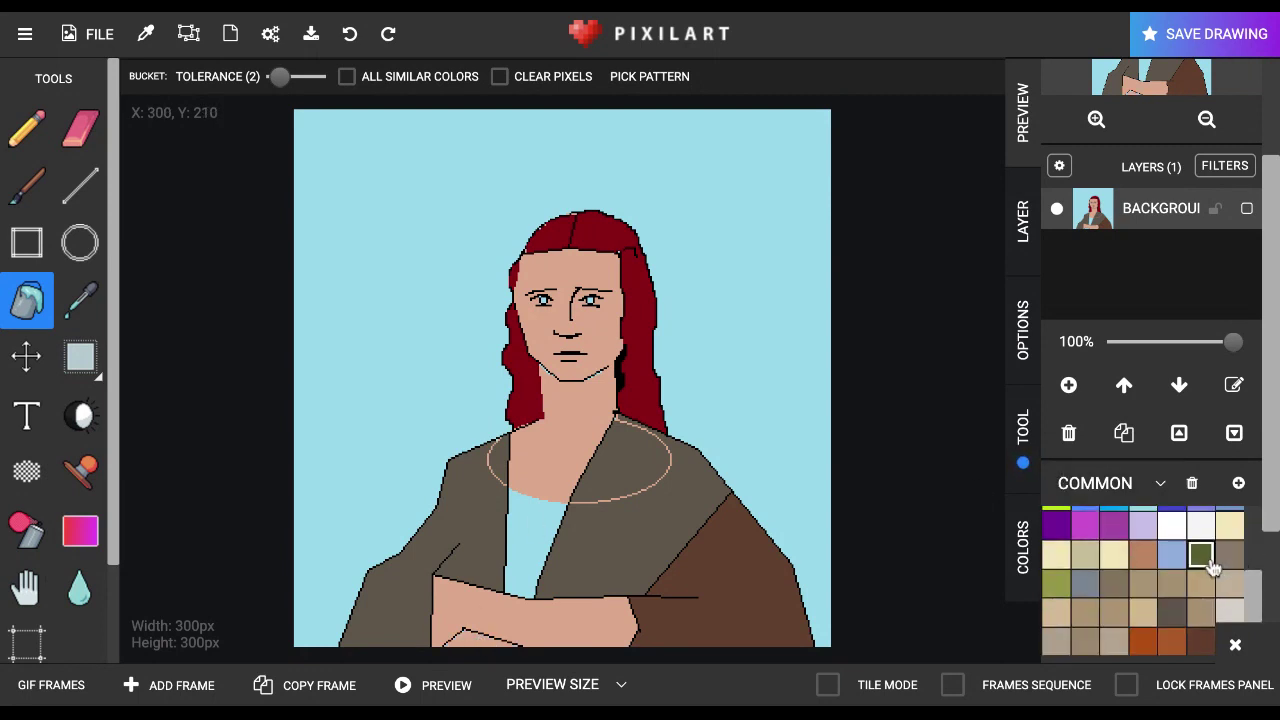
{"action": "left_click", "coordinate": [518, 530]}
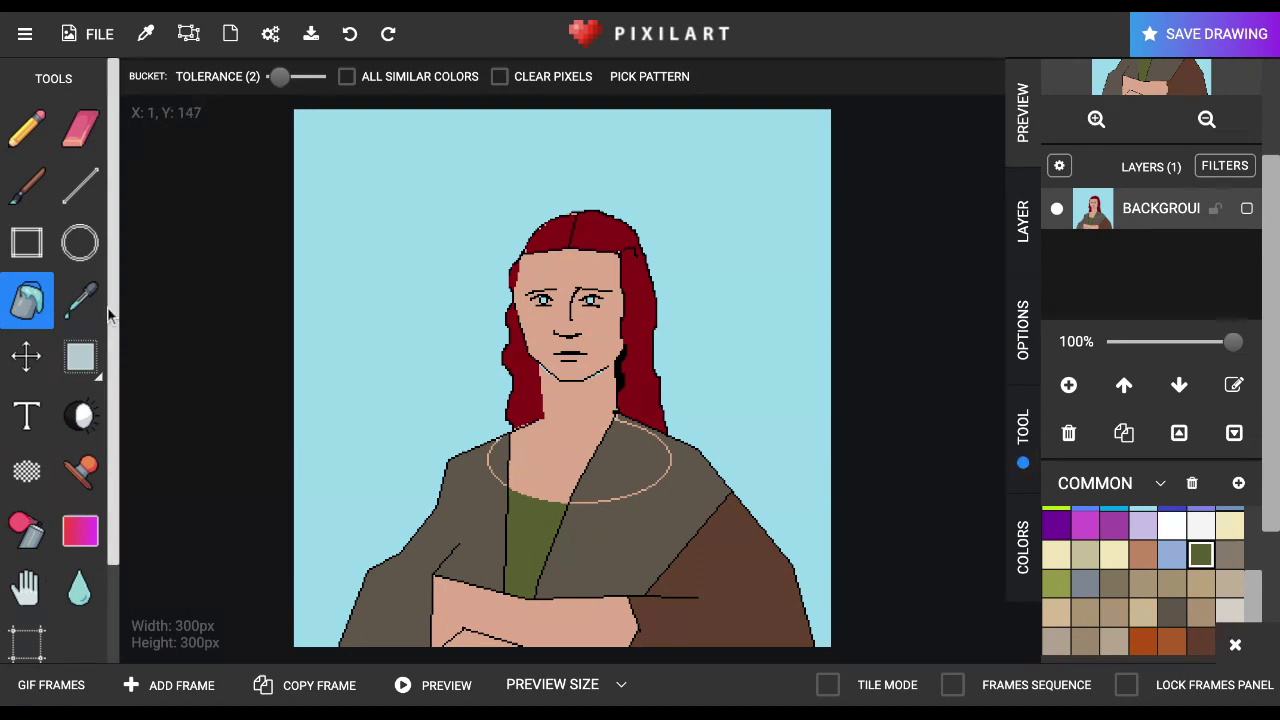
Paint over the oval guide line on the garment with its sampled dark grey-brown, using the Pencil at pixel size 8
{"action": "left_click", "coordinate": [80, 298]}
{"action": "left_click", "coordinate": [479, 497]}
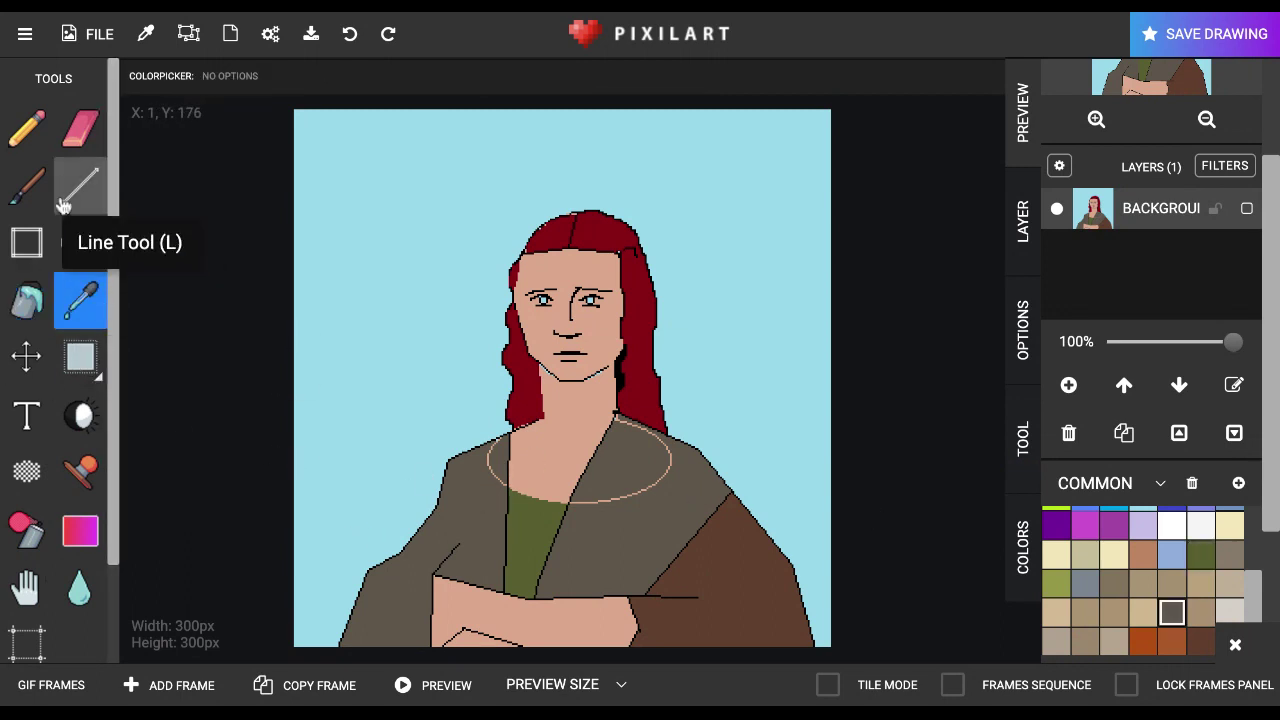
{"action": "left_click", "coordinate": [26, 185]}
{"action": "left_click", "coordinate": [46, 147]}
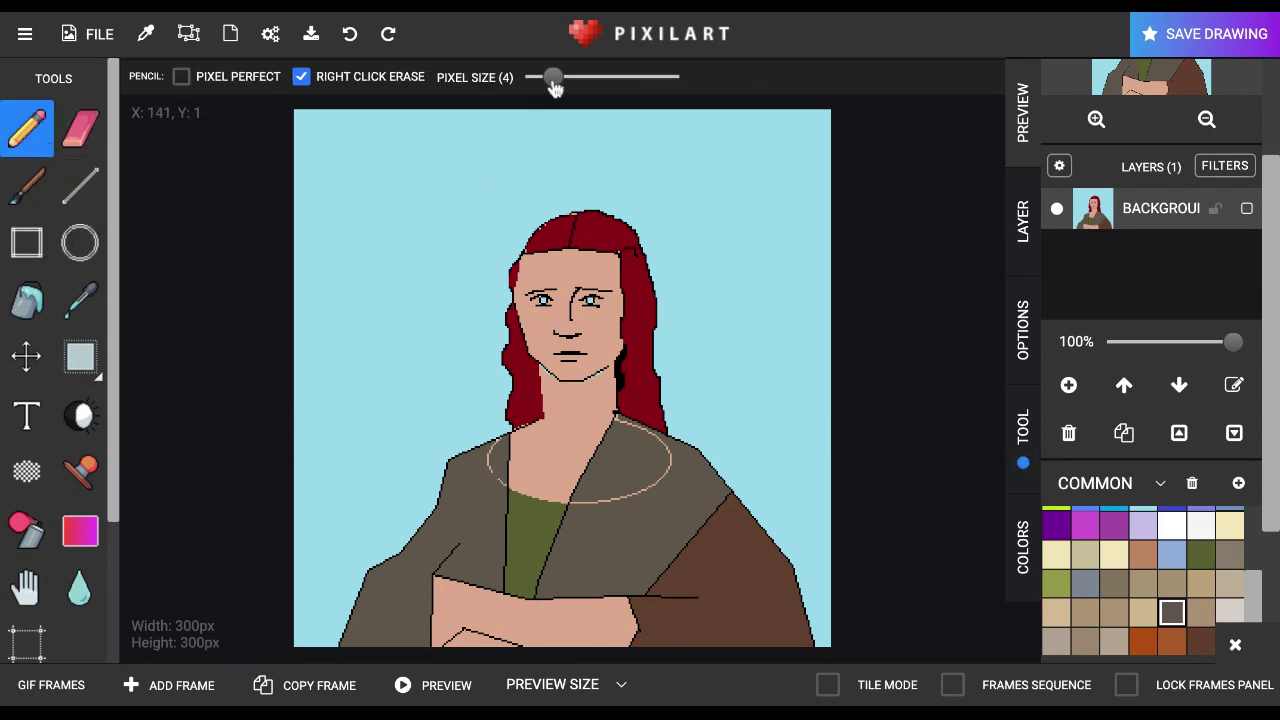
{"action": "left_click_drag", "start_coordinate": [553, 82], "coordinate": [577, 78]}
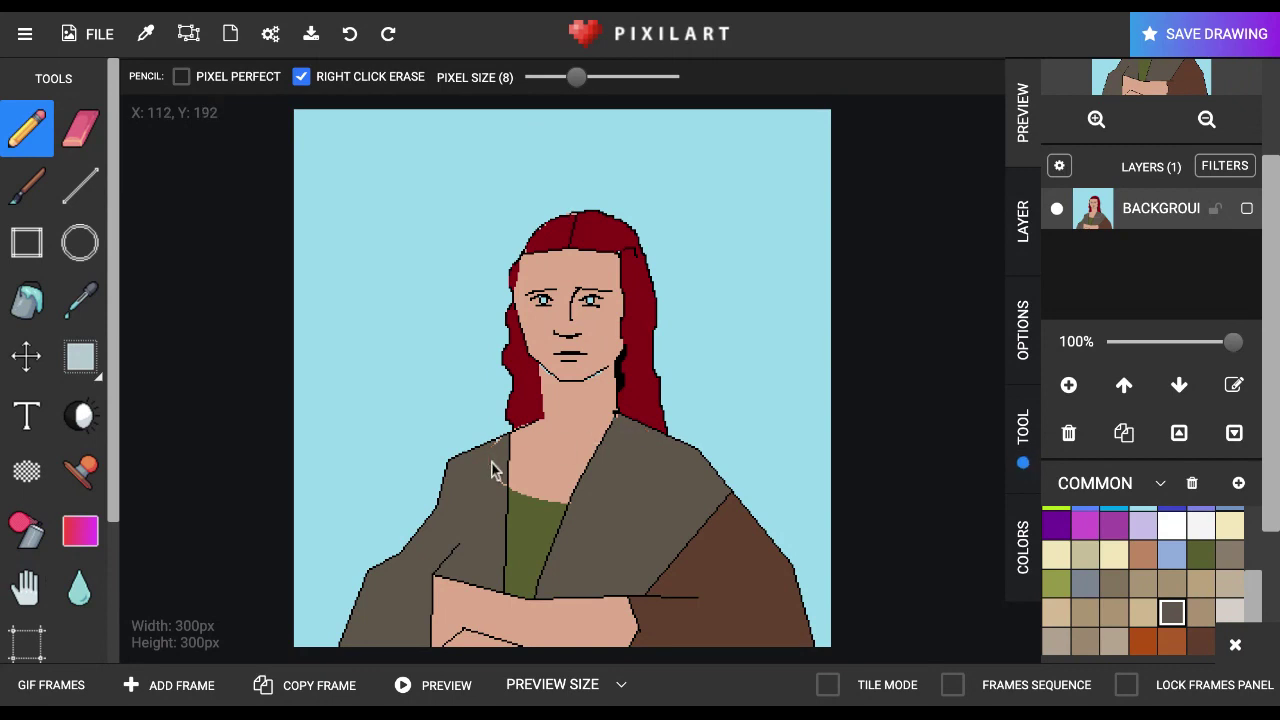
{"action": "left_click_drag", "start_coordinate": [491, 465], "coordinate": [488, 495]}
Extend the hair over the face's left edge by drawing a pixel-size 1 line in the sampled dark red and filling the strip behind it
{"action": "left_click", "coordinate": [80, 299]}
{"action": "left_click", "coordinate": [613, 236]}
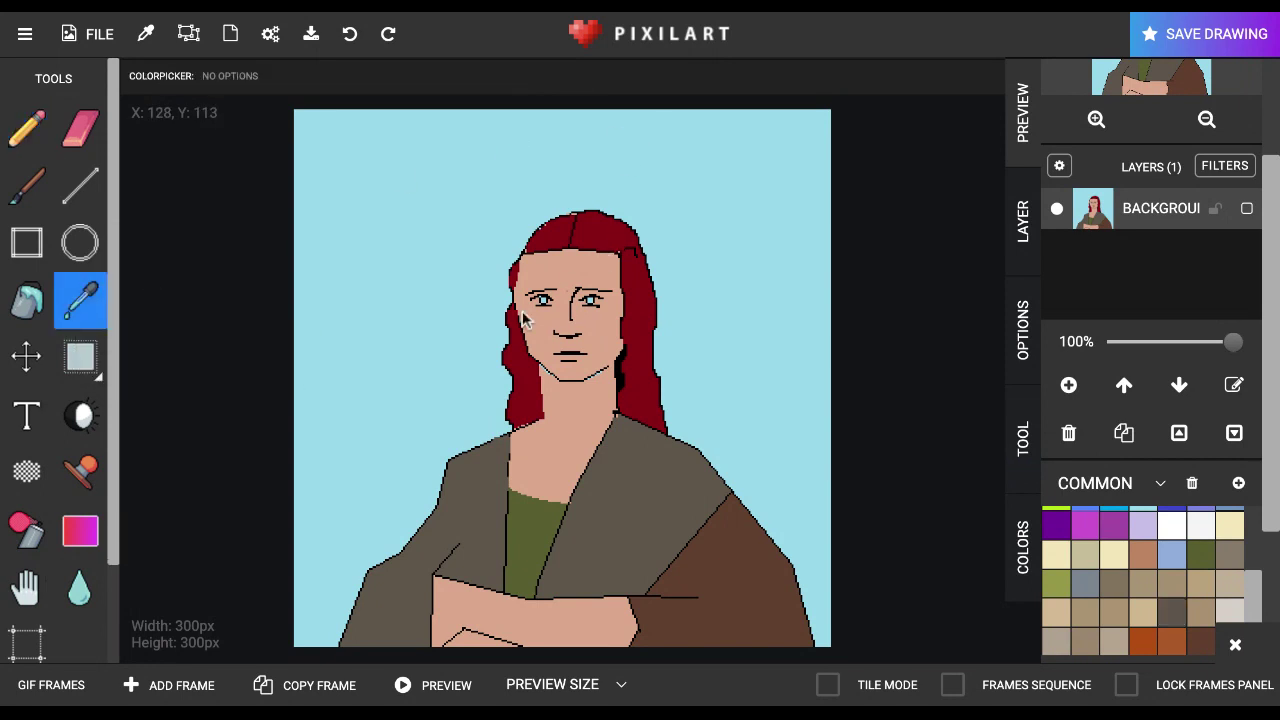
{"action": "scroll", "coordinate": [522, 318], "scroll_direction": "up", "scroll_amount": 5}
{"action": "scroll", "coordinate": [522, 318], "scroll_direction": "down", "scroll_amount": 2}
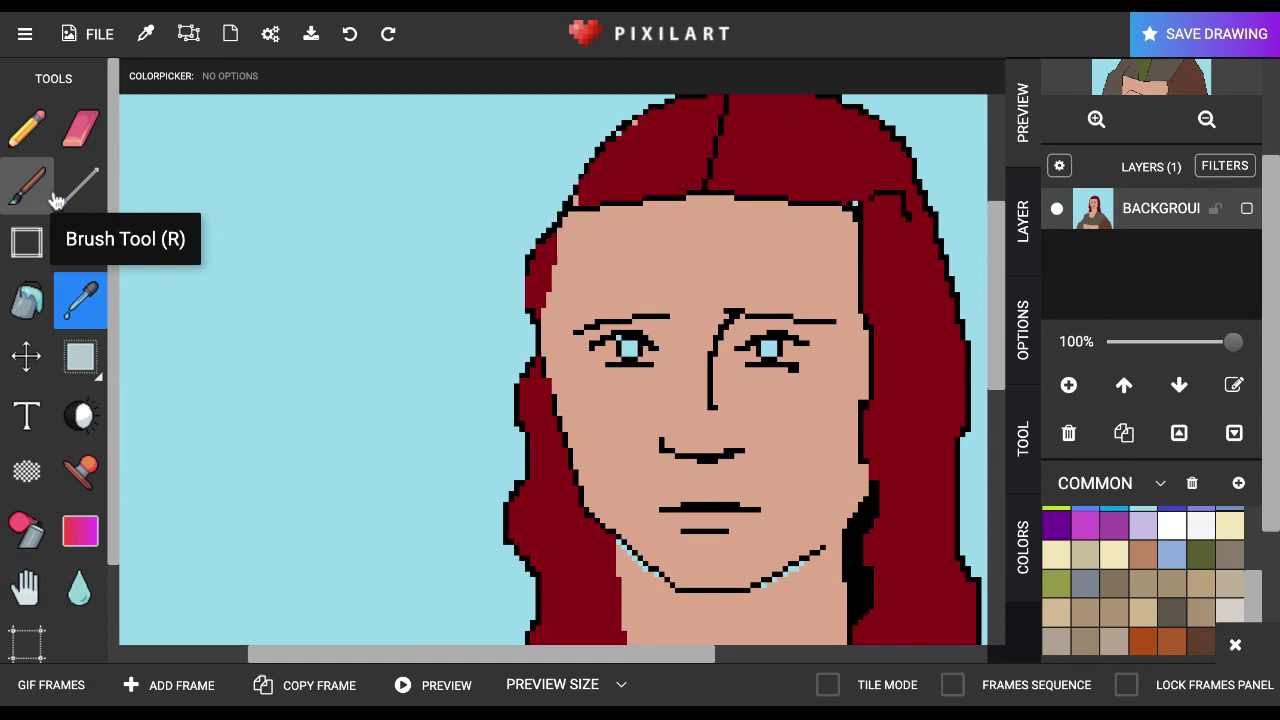
{"action": "left_click", "coordinate": [27, 128]}
{"action": "left_click_drag", "start_coordinate": [573, 80], "coordinate": [534, 80]}
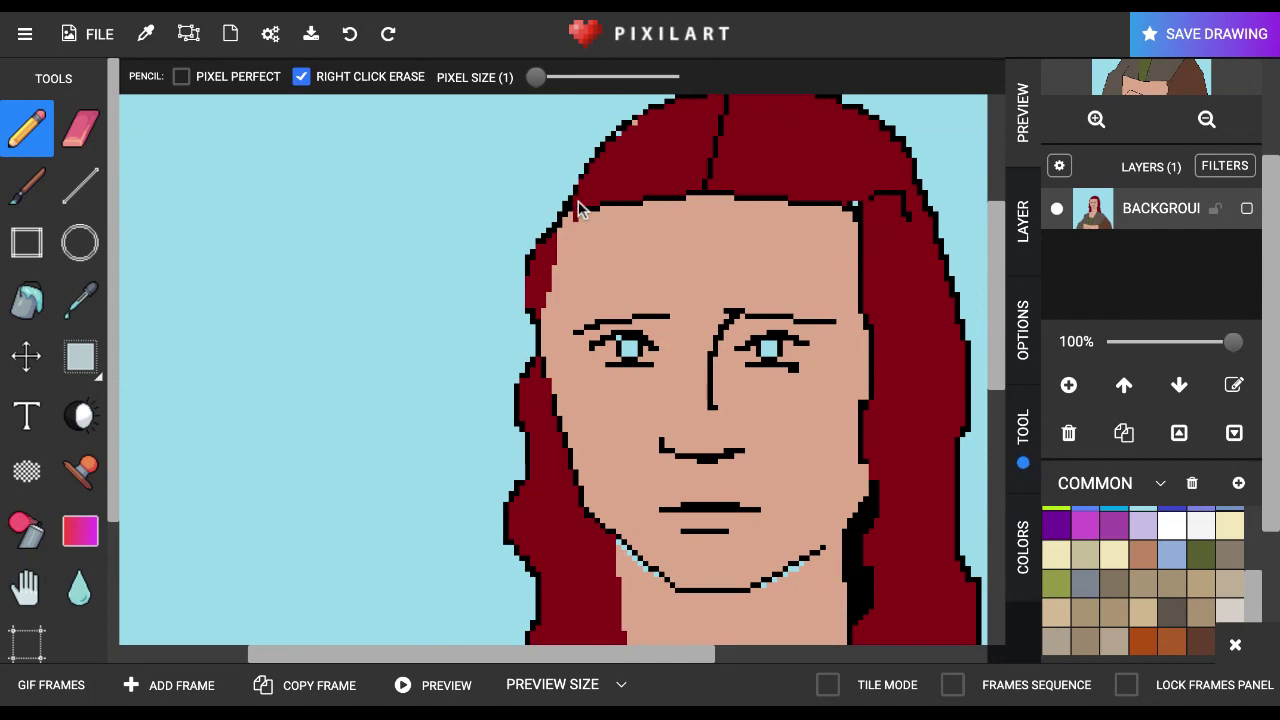
{"action": "left_click_drag", "start_coordinate": [578, 207], "coordinate": [568, 460]}
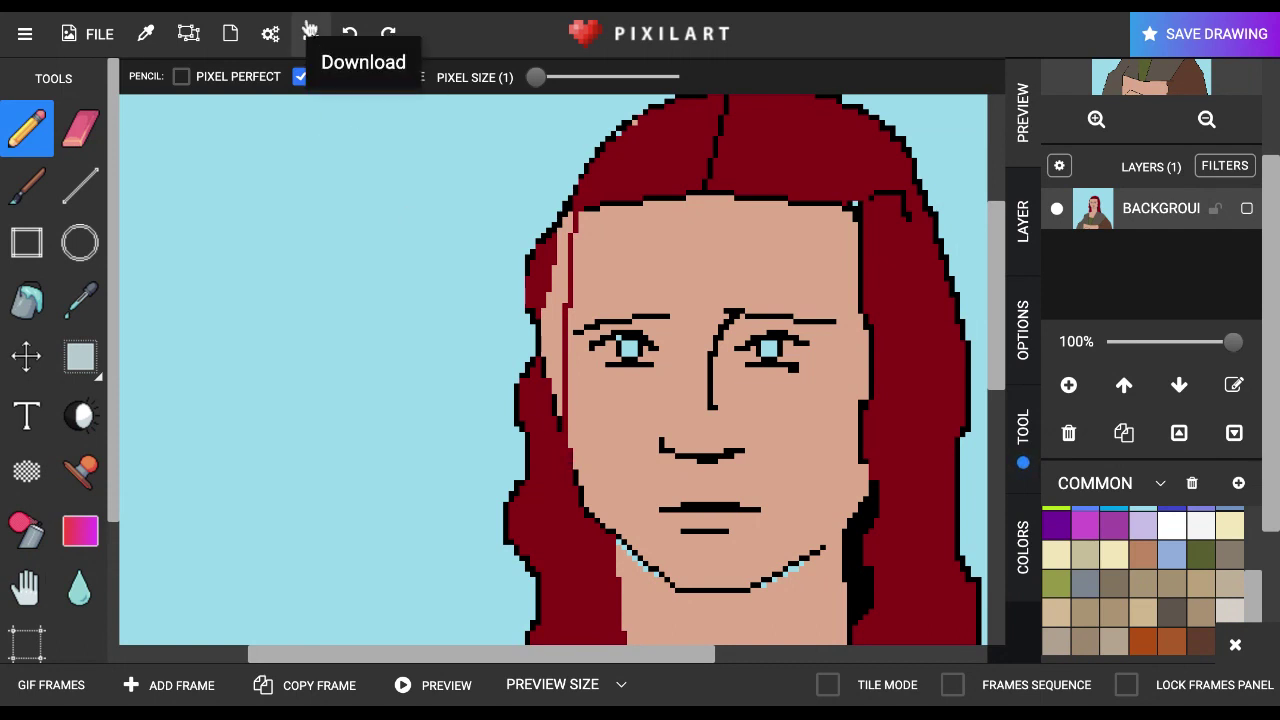
{"action": "left_click", "coordinate": [27, 300]}
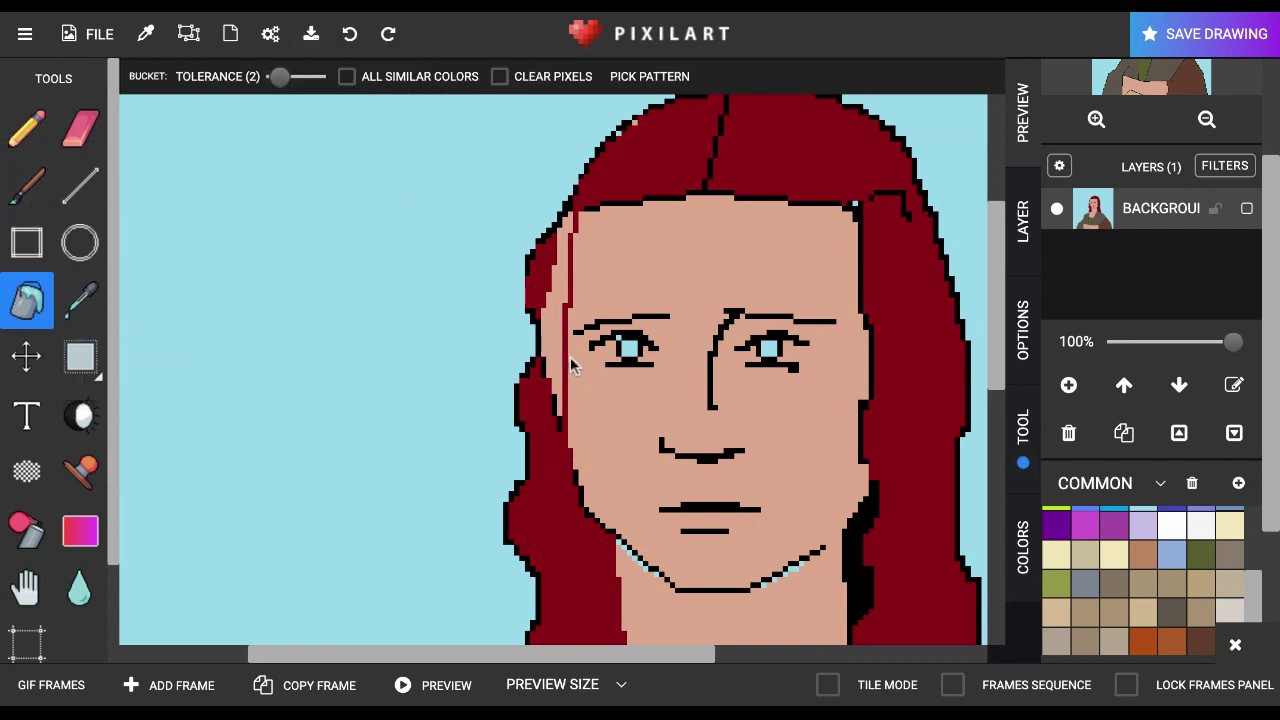
{"action": "left_click", "coordinate": [545, 337]}
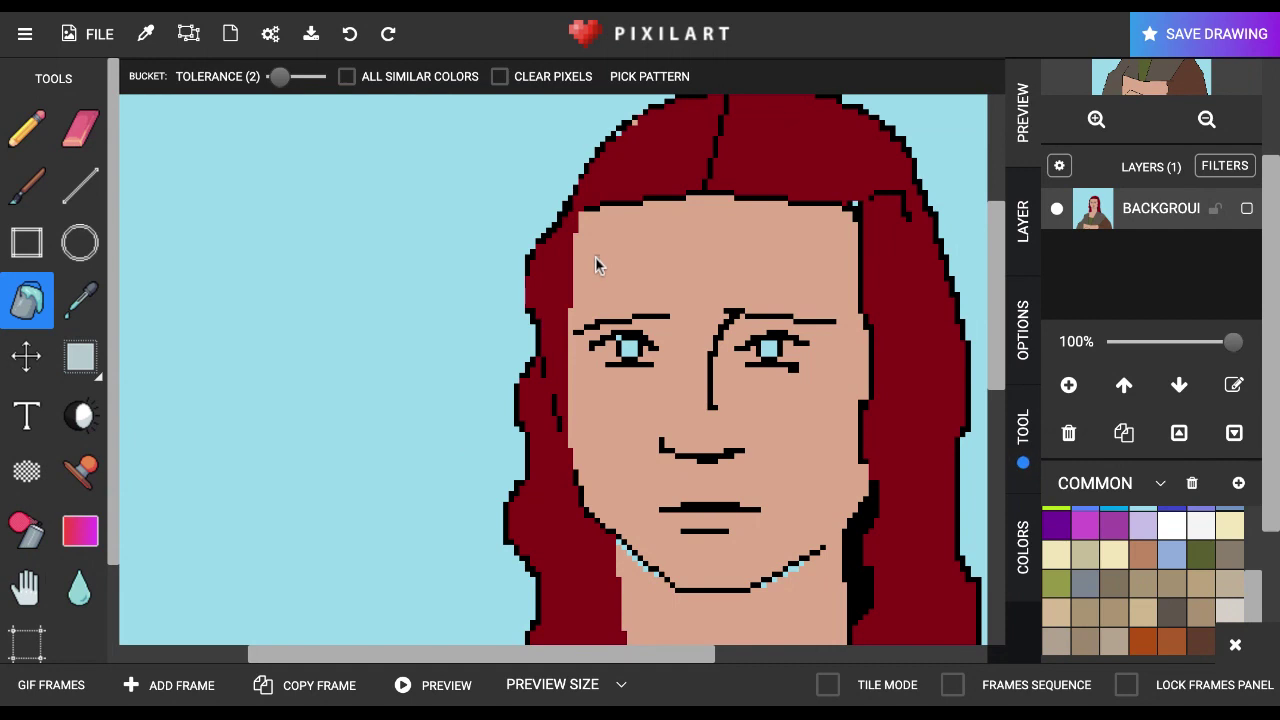
Fill the light blue irises of both eyes with black
{"action": "scroll", "coordinate": [597, 265], "scroll_direction": "down", "scroll_amount": 3}
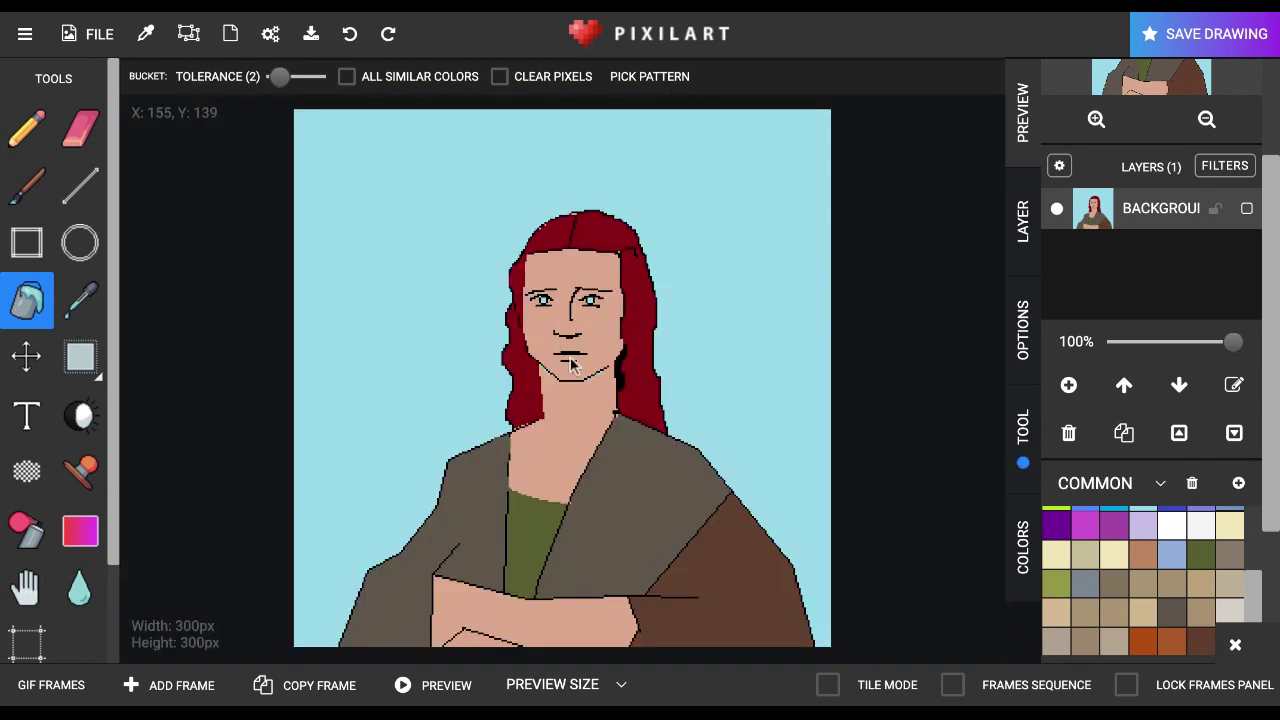
{"action": "scroll", "coordinate": [570, 360], "scroll_direction": "up", "scroll_amount": 5}
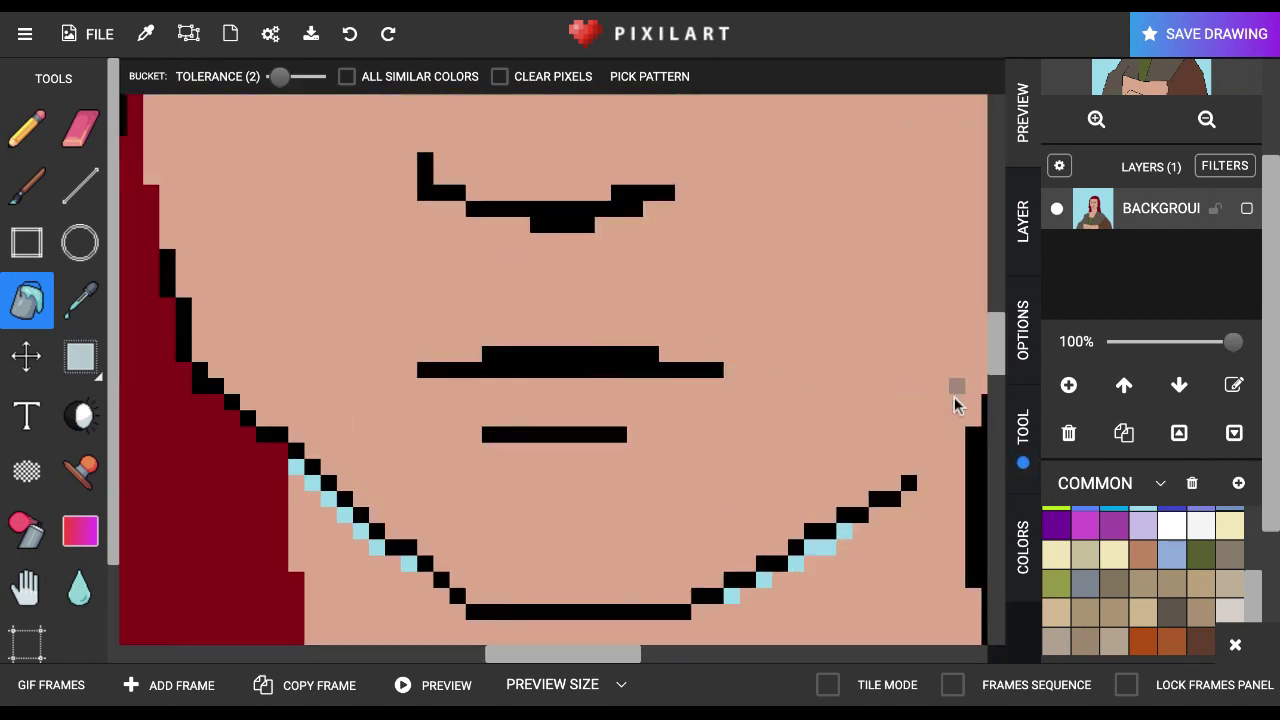
{"action": "left_click_drag", "start_coordinate": [996, 350], "coordinate": [996, 300]}
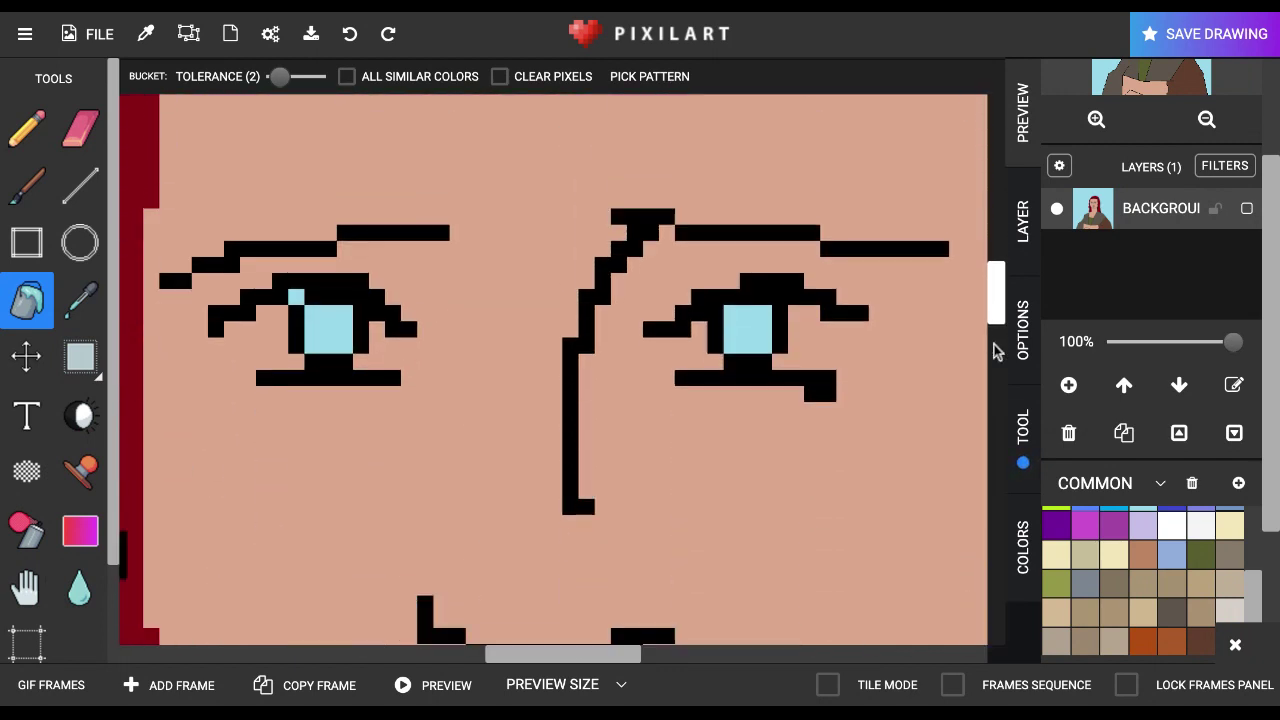
{"action": "scroll", "coordinate": [1058, 545], "scroll_direction": "up", "scroll_amount": 3}
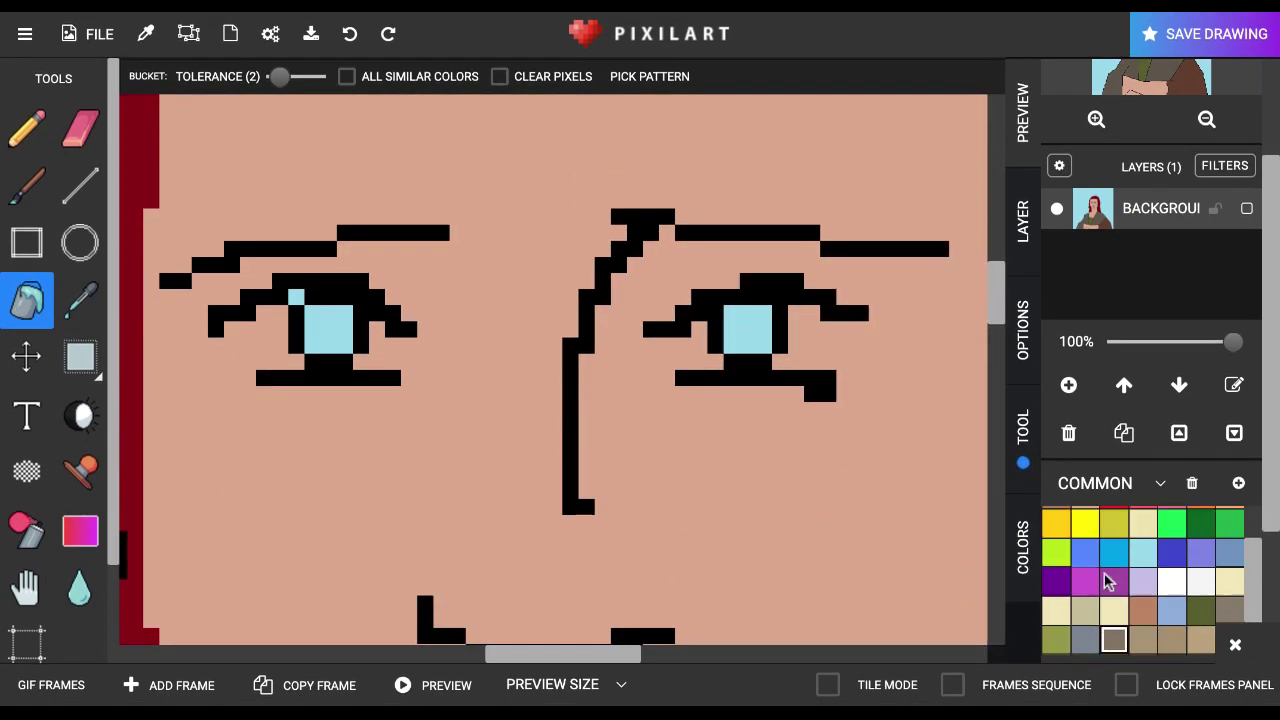
{"action": "left_click", "coordinate": [1058, 522]}
{"action": "left_click", "coordinate": [756, 338]}
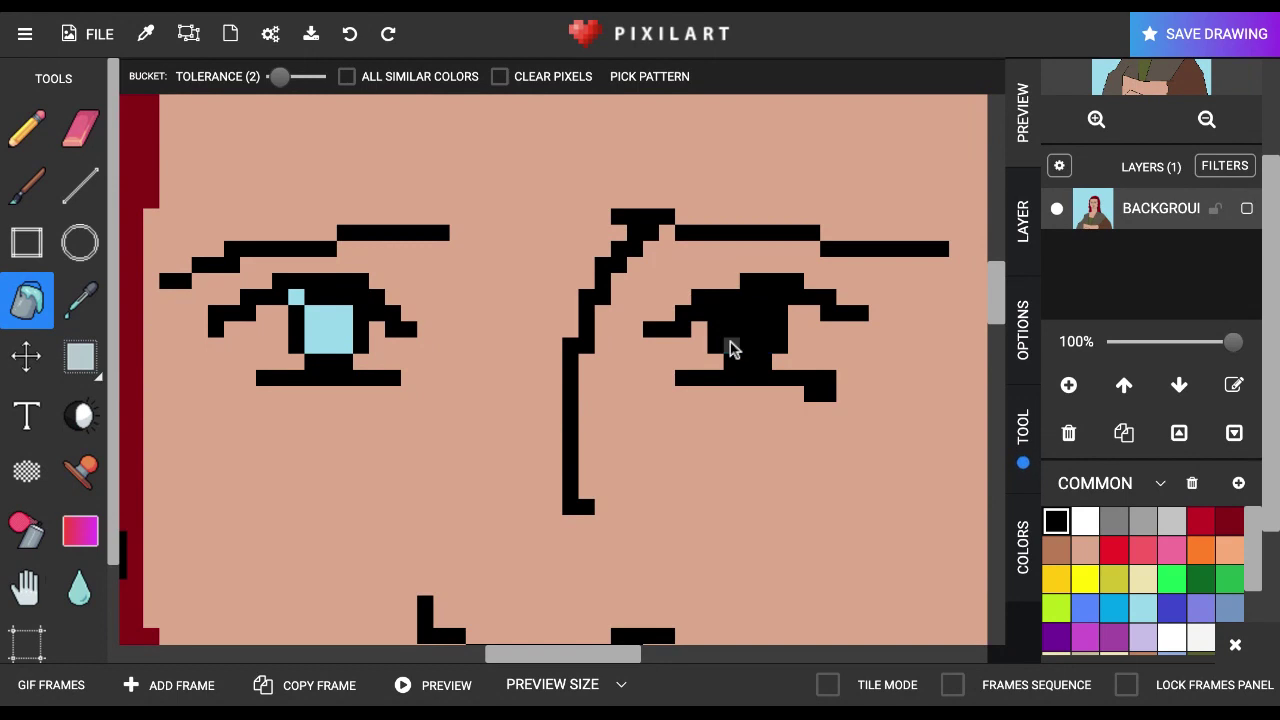
{"action": "left_click", "coordinate": [322, 337]}
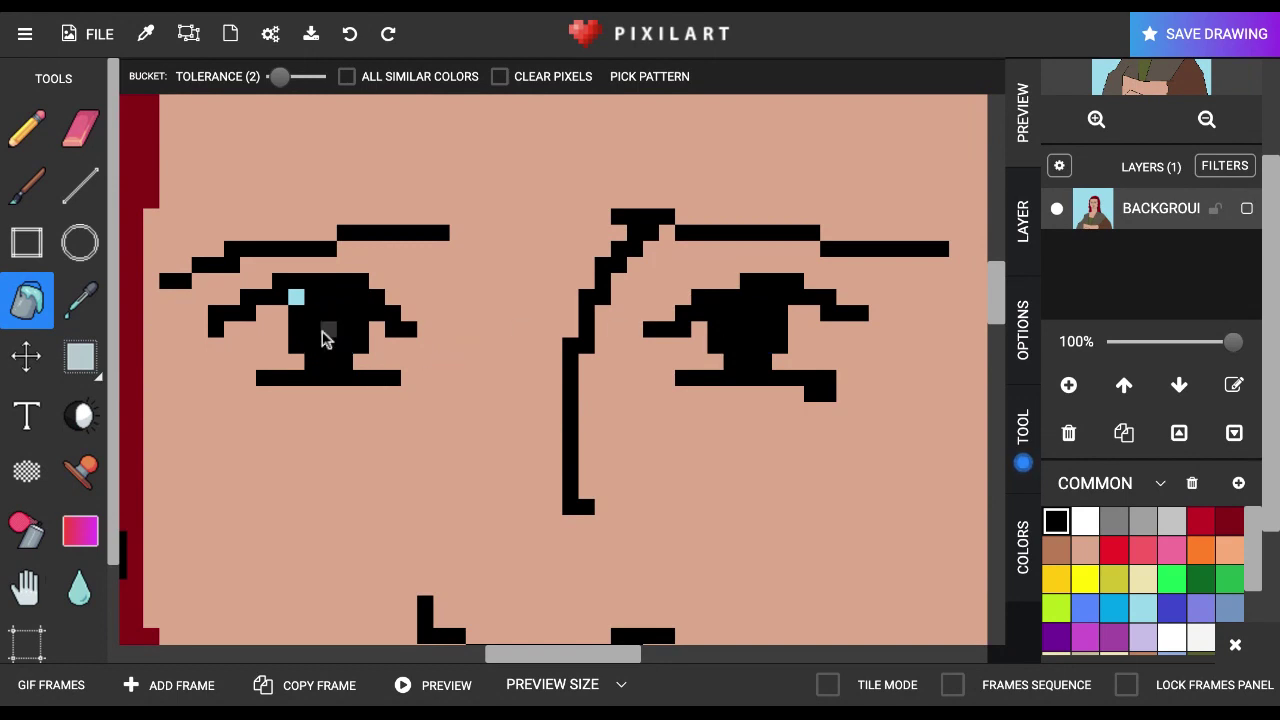
Close the outer and inner corners of both eye outlines with black lines at pixel size 1
{"action": "left_click", "coordinate": [73, 191]}
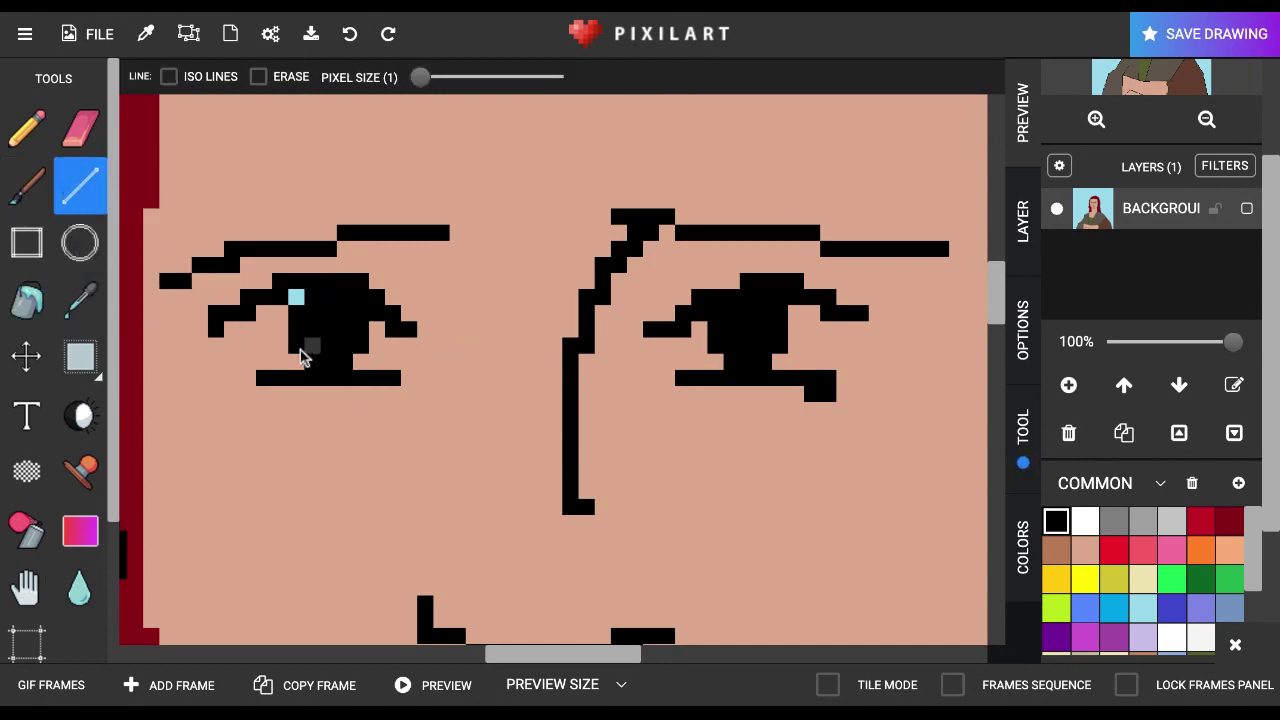
{"action": "mouse_move", "coordinate": [216, 338]}
{"action": "left_mouse_down"}
{"action": "mouse_move", "coordinate": [280, 366]}
{"action": "mouse_move", "coordinate": [248, 362]}
{"action": "left_mouse_up"}
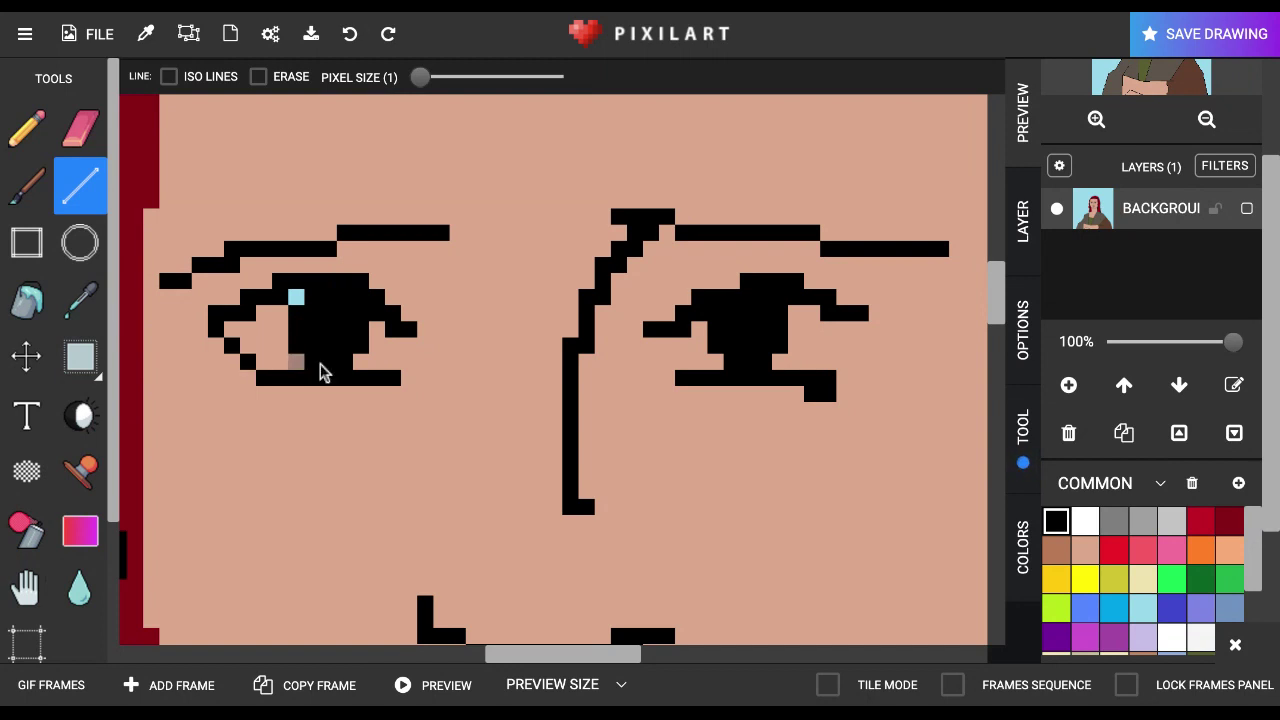
{"action": "mouse_move", "coordinate": [686, 358]}
{"action": "left_mouse_down"}
{"action": "mouse_move", "coordinate": [652, 340]}
{"action": "mouse_move", "coordinate": [658, 351]}
{"action": "left_mouse_up"}
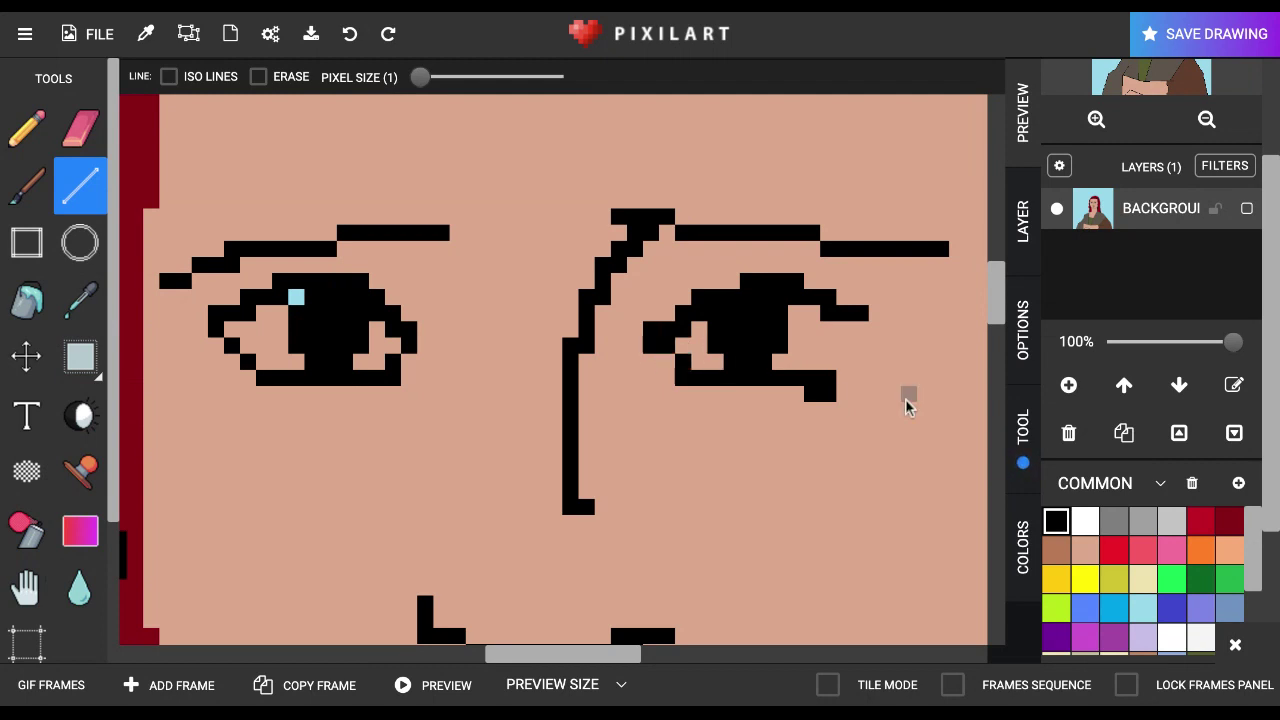
{"action": "left_click_drag", "start_coordinate": [862, 326], "coordinate": [838, 385]}
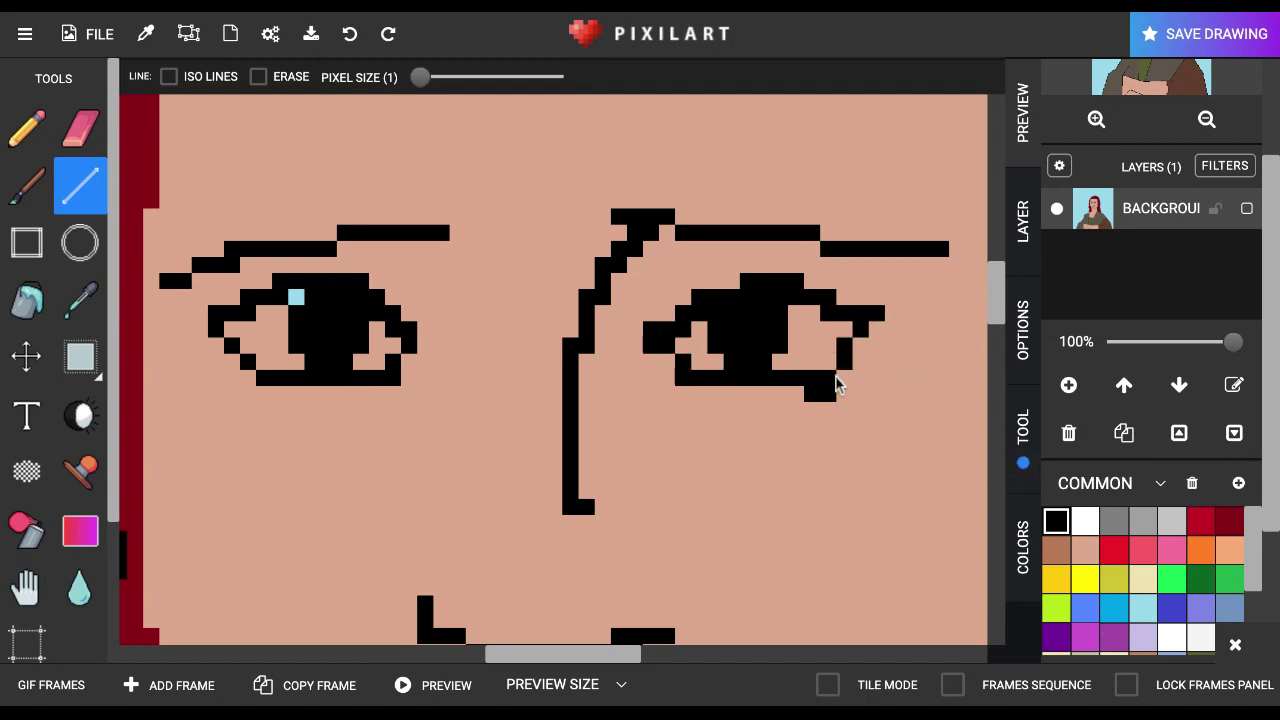
Fill both sides of the left eye and the inner side of the right eye with white
{"action": "left_click", "coordinate": [1085, 525]}
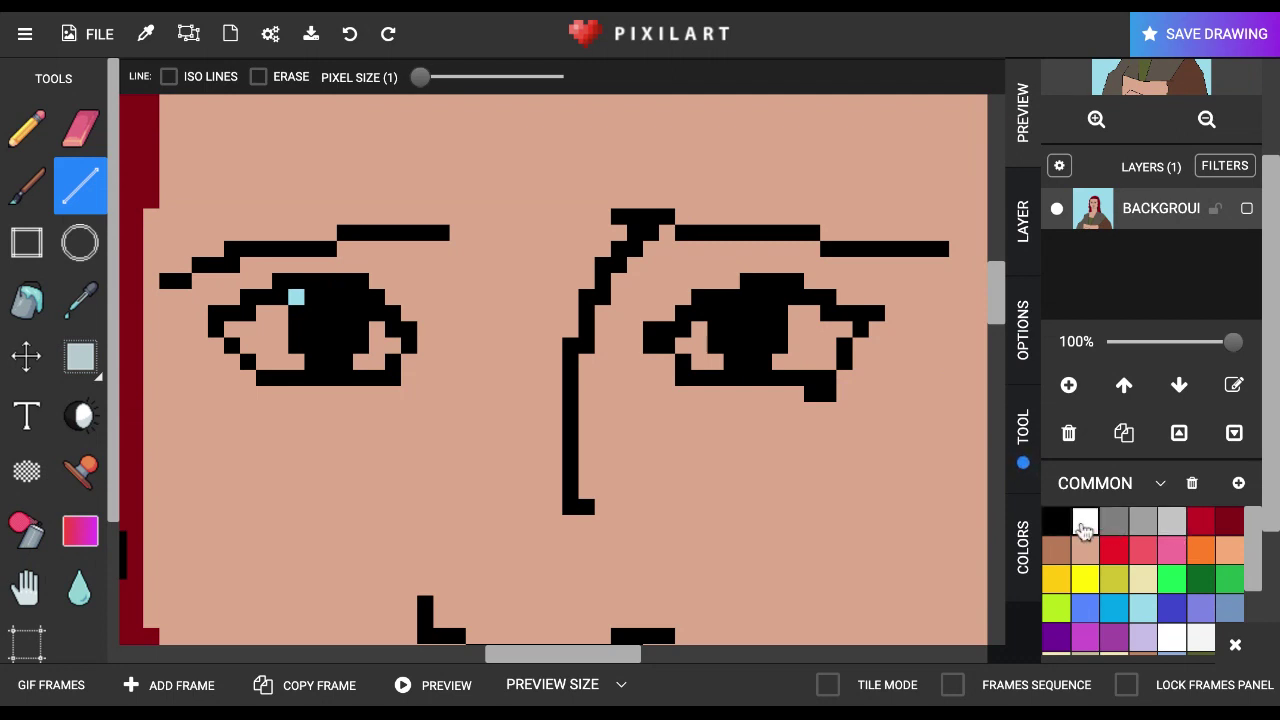
{"action": "left_click", "coordinate": [28, 300]}
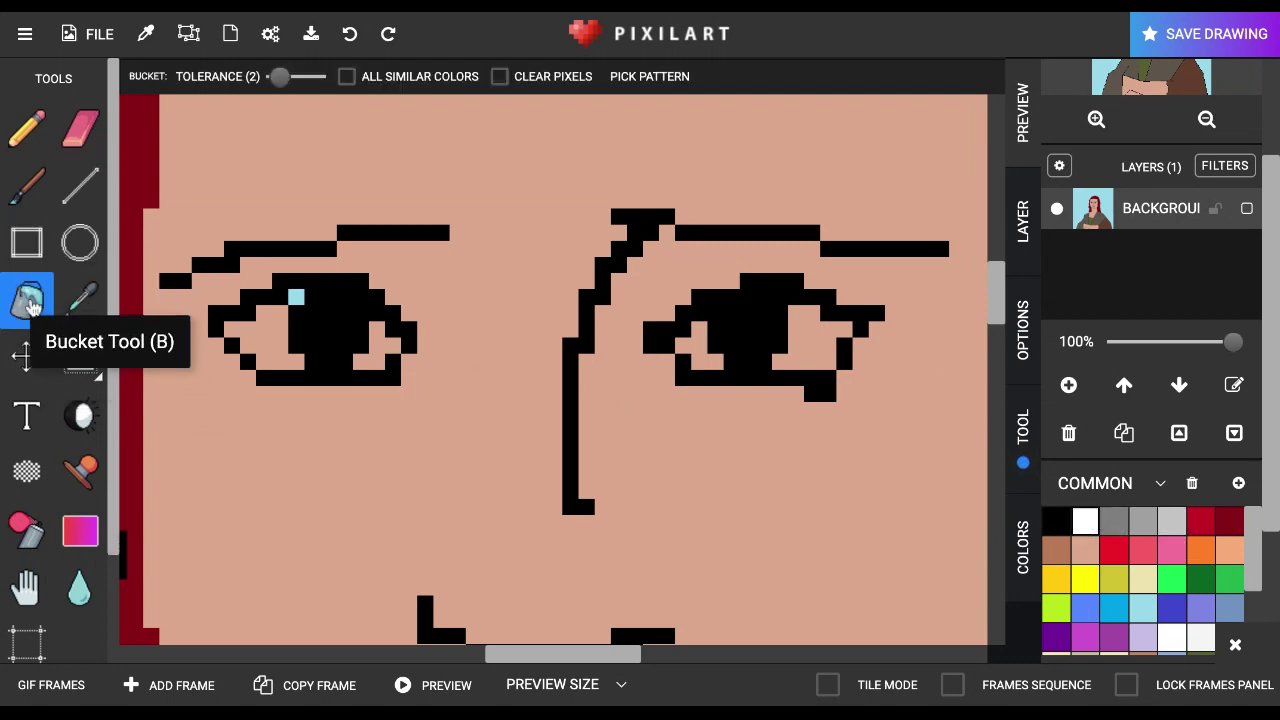
{"action": "left_click", "coordinate": [266, 334]}
{"action": "left_click", "coordinate": [382, 346]}
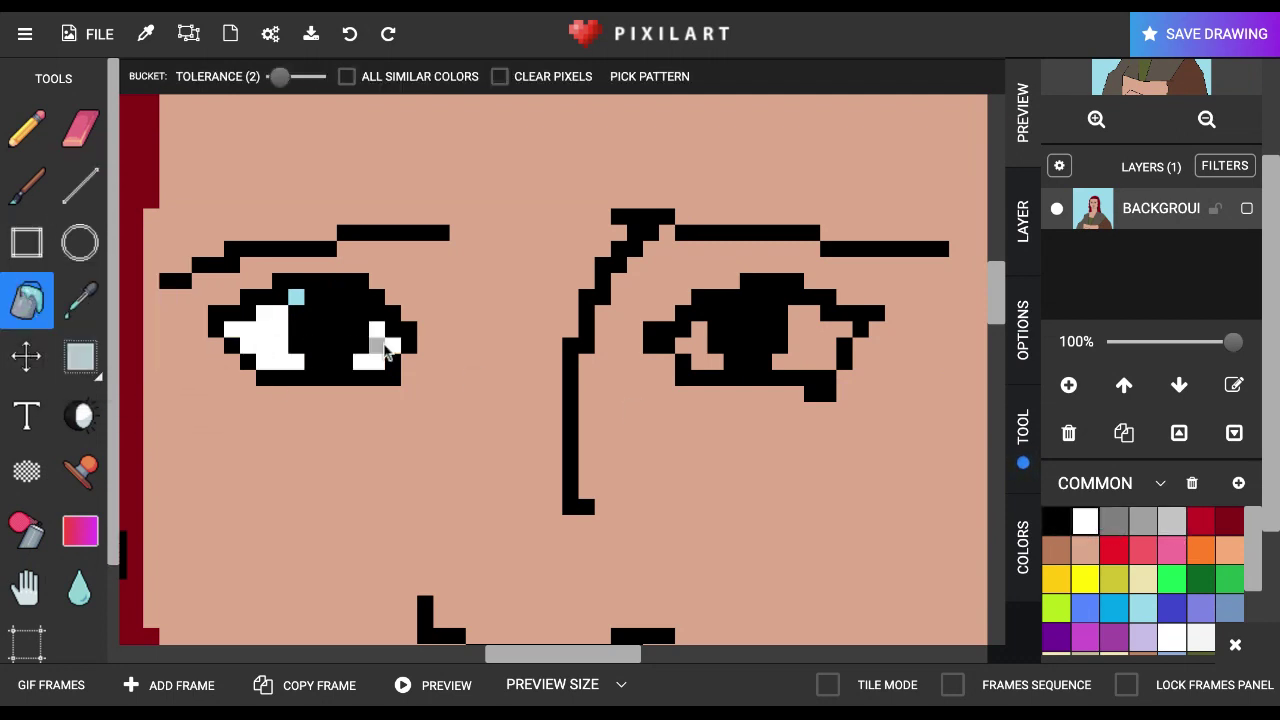
{"action": "left_click", "coordinate": [694, 342]}
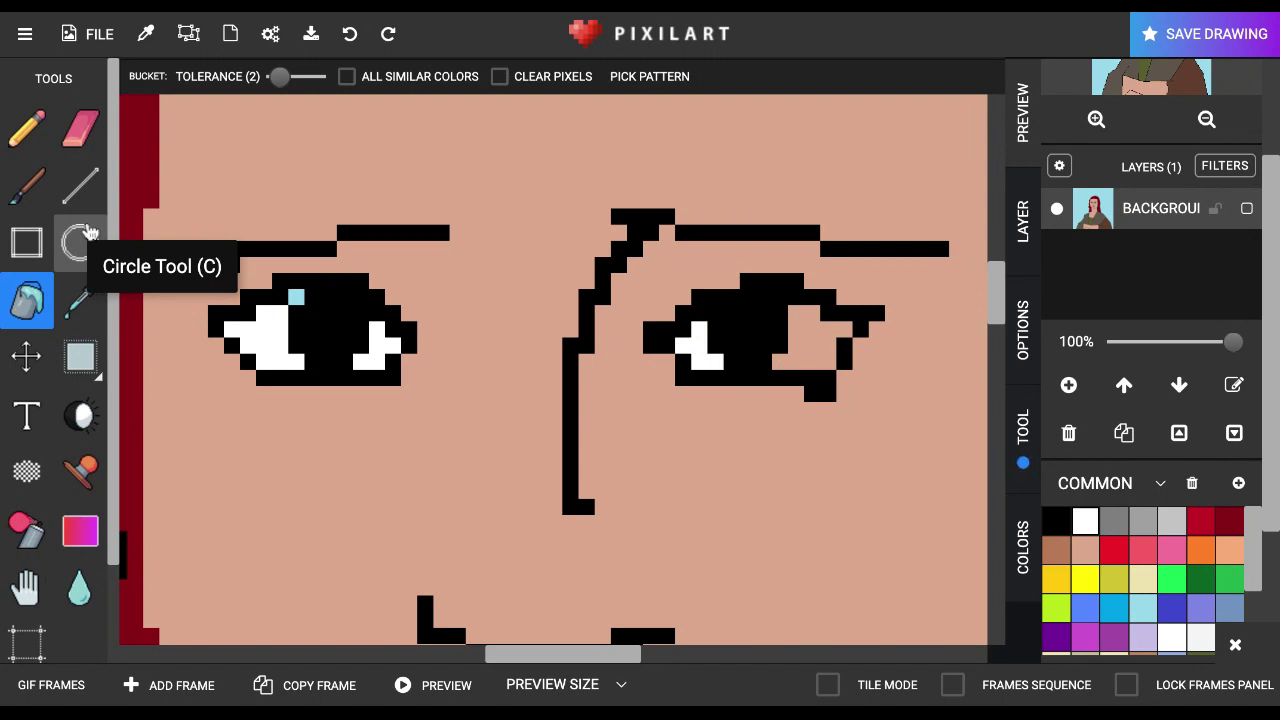
Widen both black irises with the Circle tool and fill the outer side of the right eye with white
{"action": "left_click", "coordinate": [80, 242]}
{"action": "left_click", "coordinate": [1057, 521]}
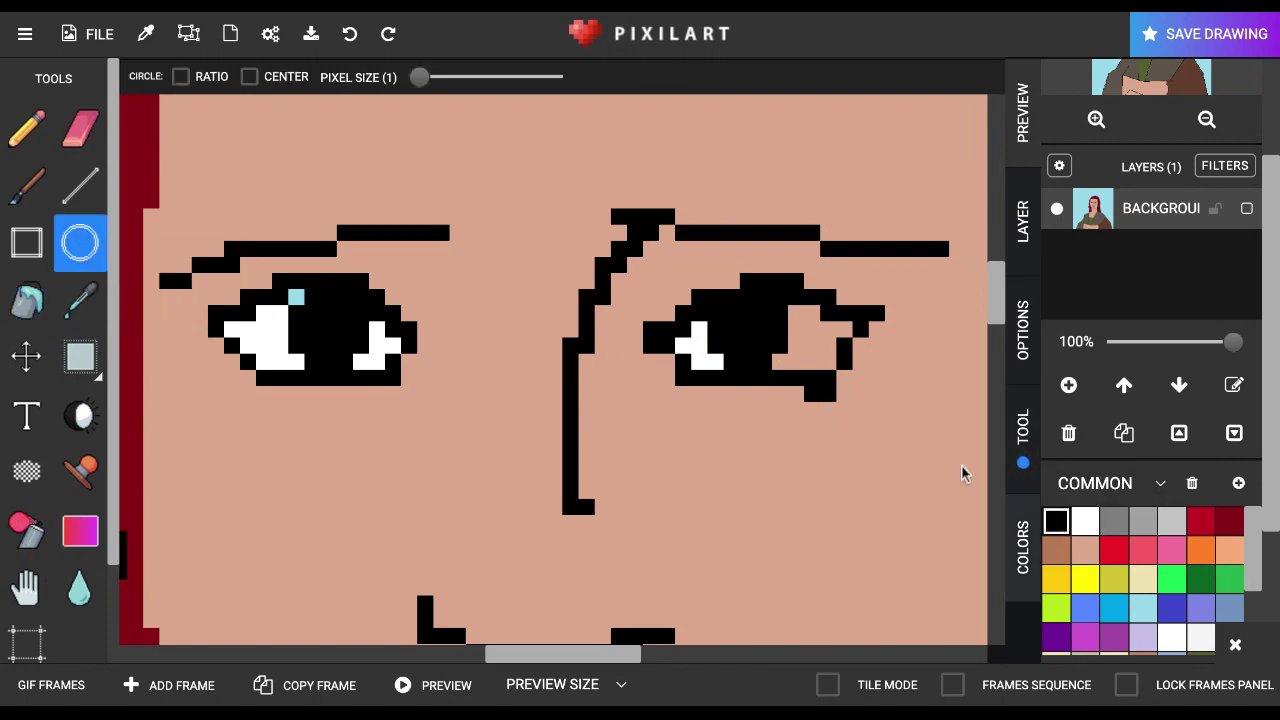
{"action": "left_click_drag", "start_coordinate": [753, 303], "coordinate": [822, 385]}
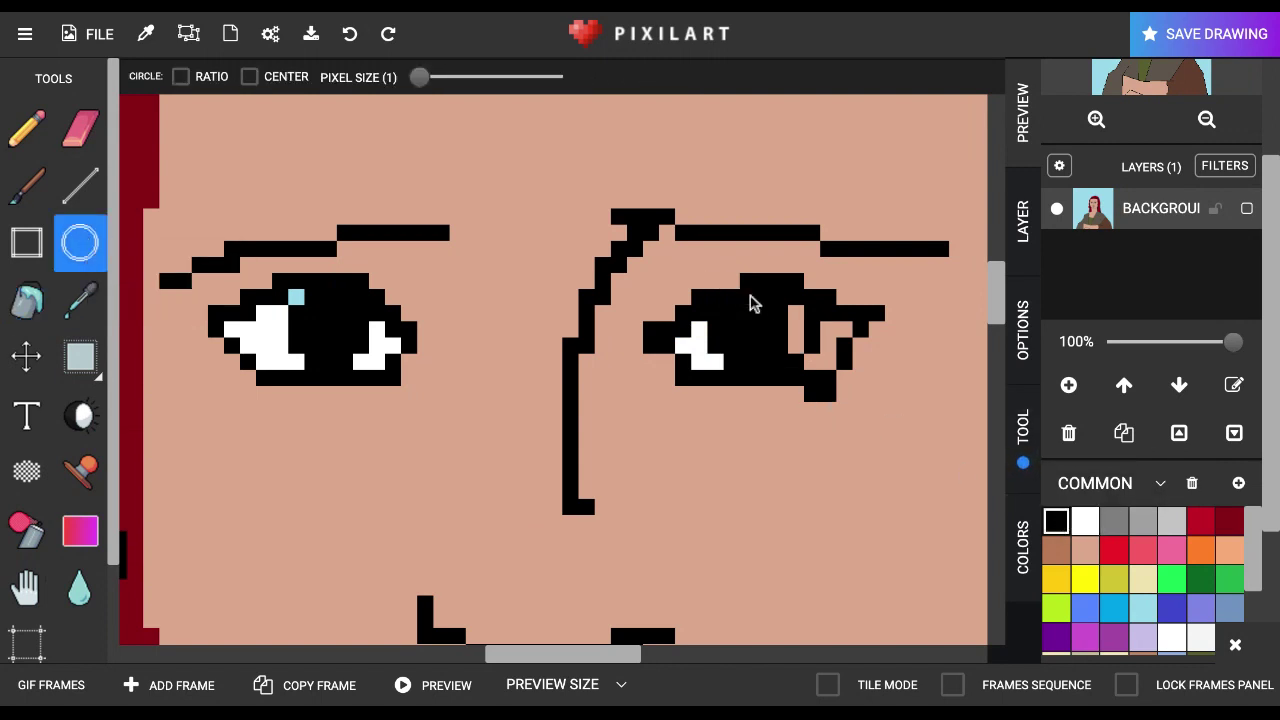
{"action": "key", "text": "ctrl+z"}
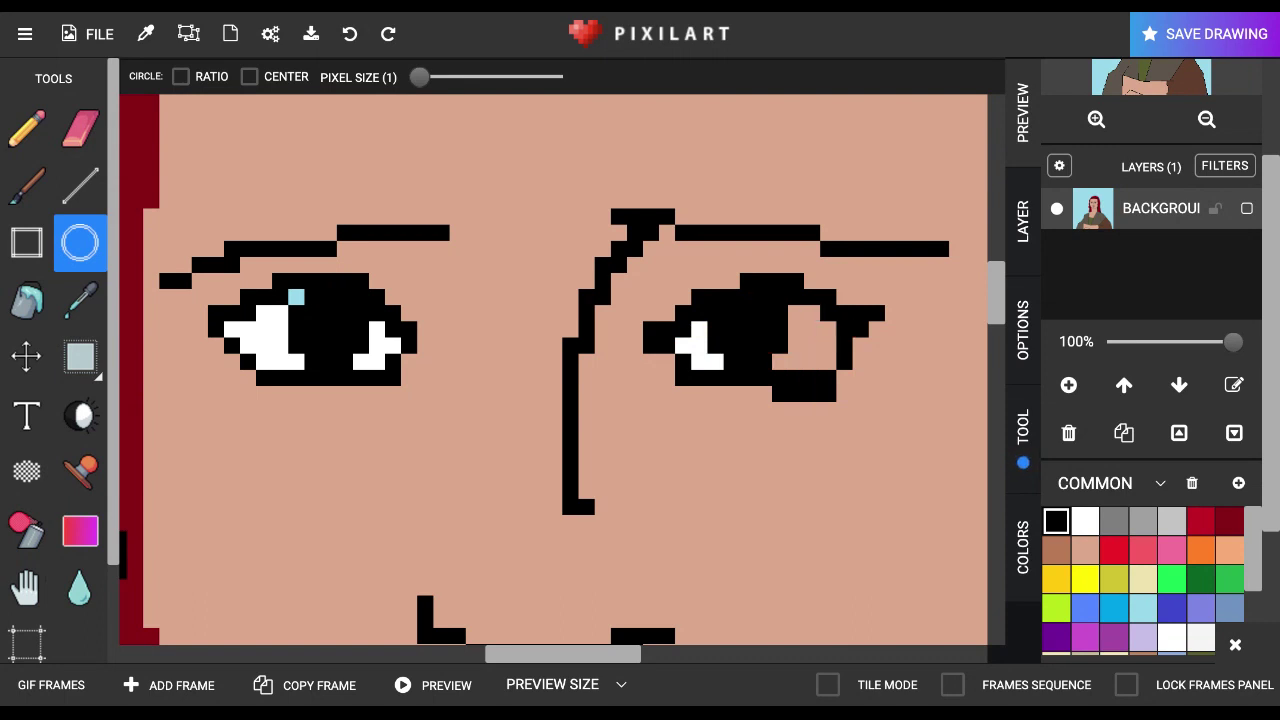
{"action": "key", "text": "ctrl+y"}
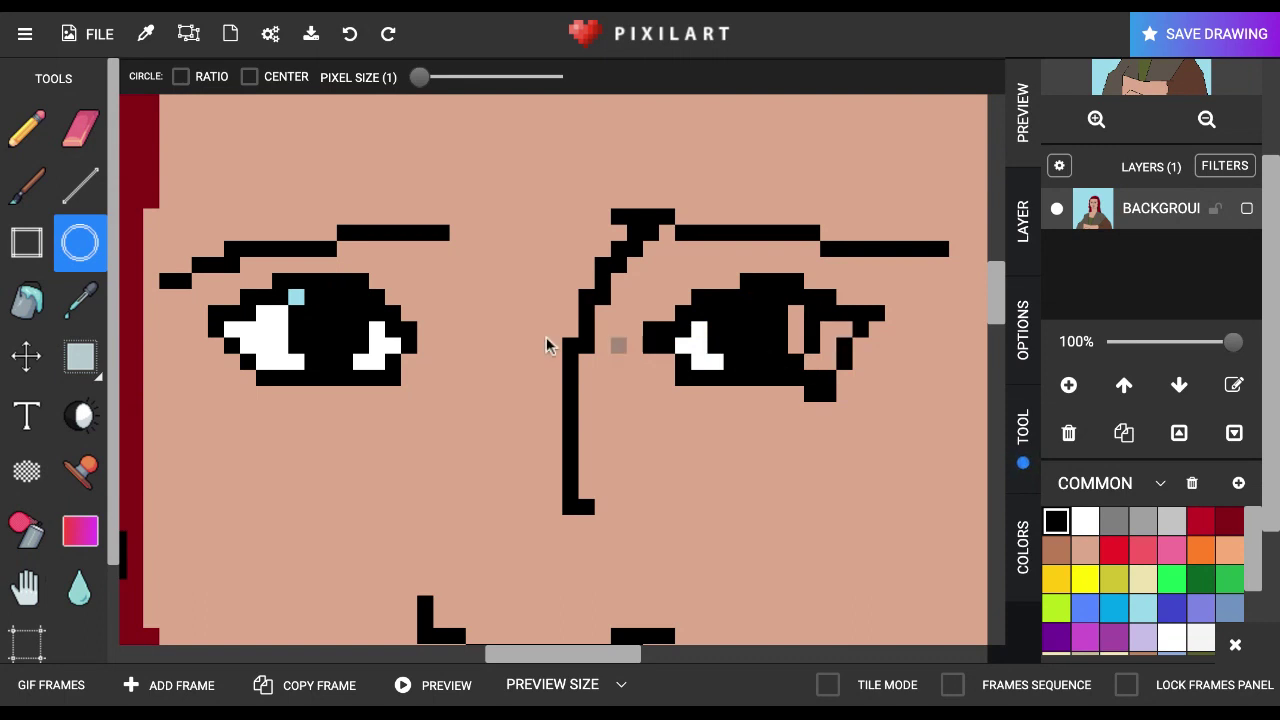
{"action": "key", "text": "ctrl+z"}
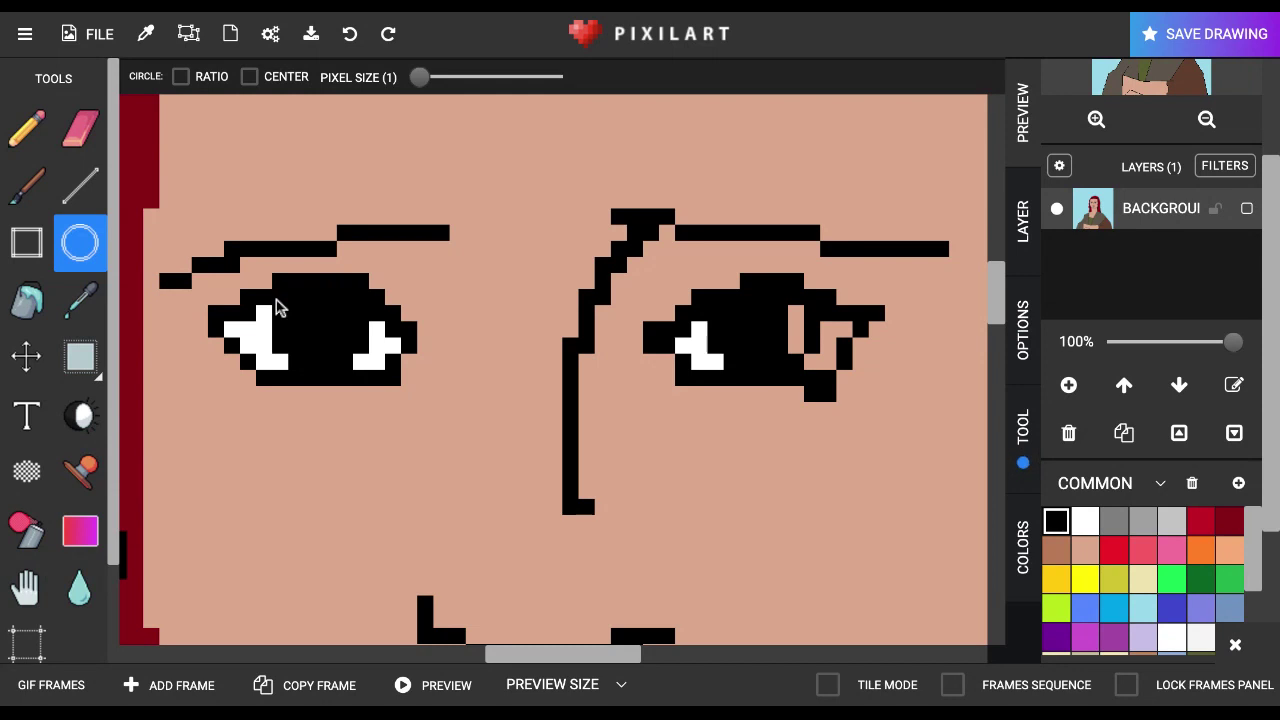
{"action": "left_click_drag", "start_coordinate": [804, 310], "coordinate": [797, 354]}
{"action": "left_click", "coordinate": [1085, 521]}
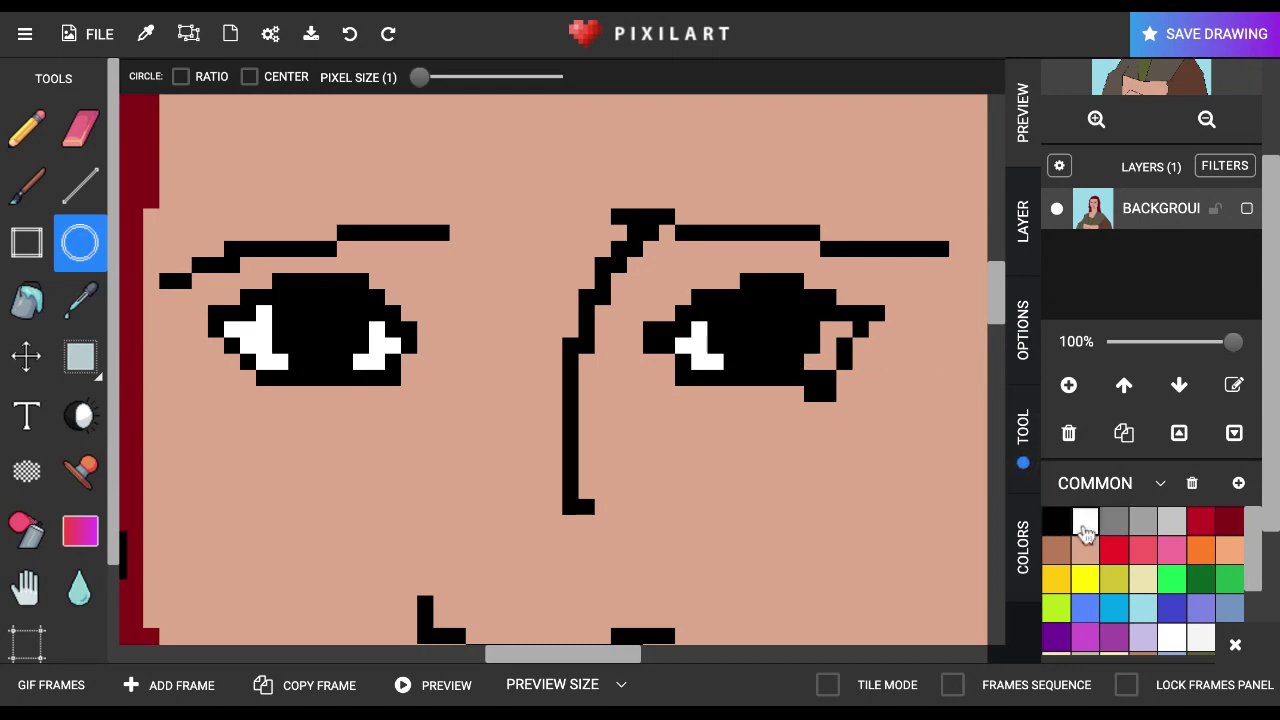
{"action": "left_click", "coordinate": [27, 300]}
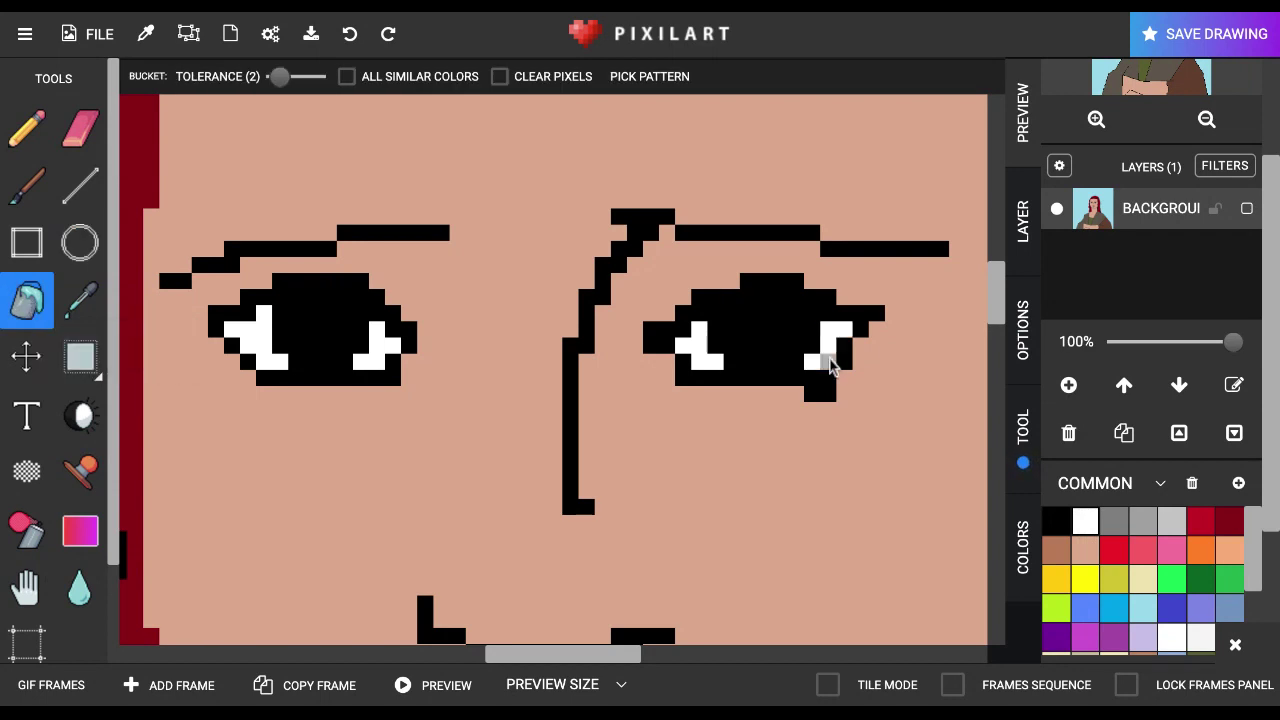
Draw black lines at pixel size 1 separating the fingers of the hand resting at the portrait's lower centre
{"action": "scroll", "coordinate": [829, 362], "scroll_direction": "down", "scroll_amount": 5}
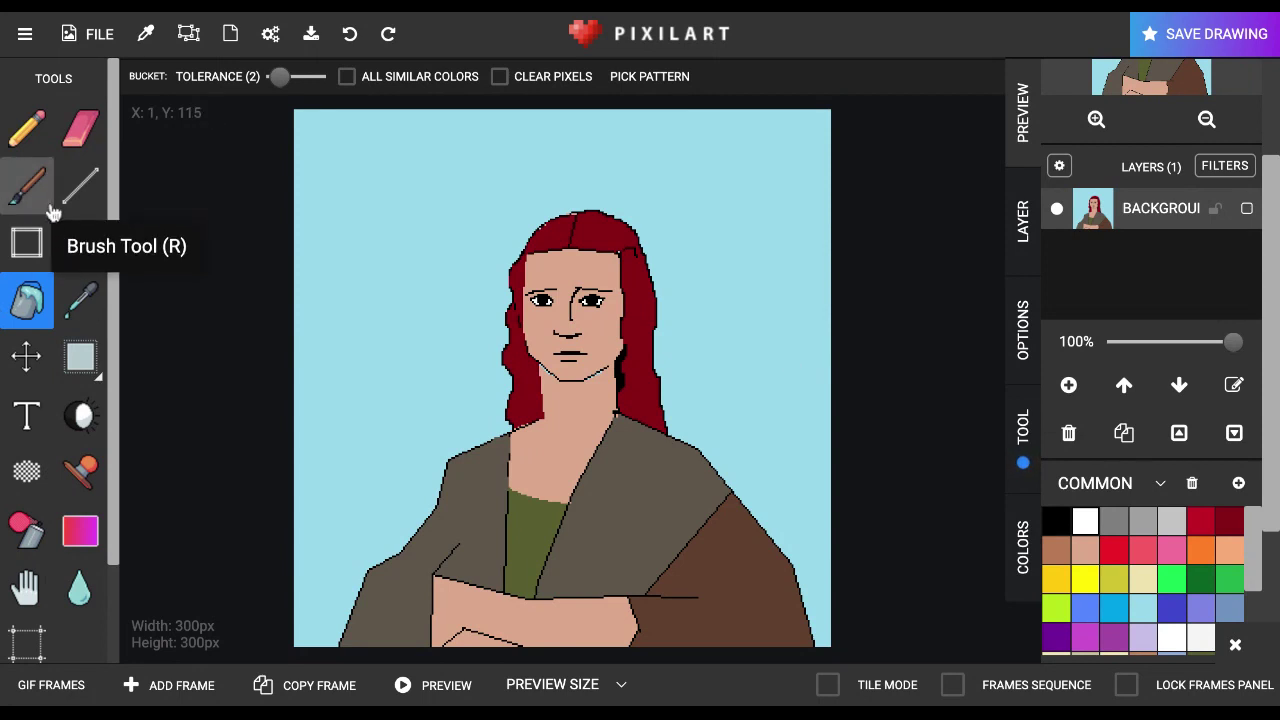
{"action": "left_click", "coordinate": [80, 185]}
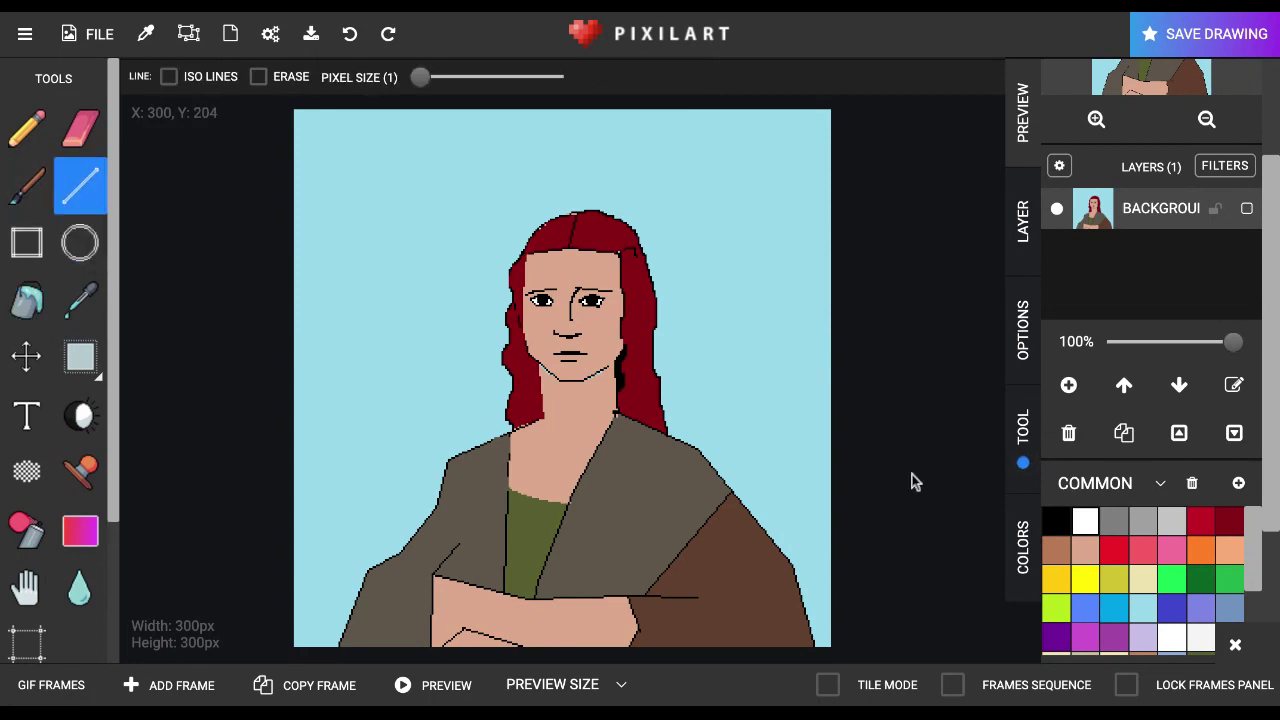
{"action": "left_click", "coordinate": [1056, 521]}
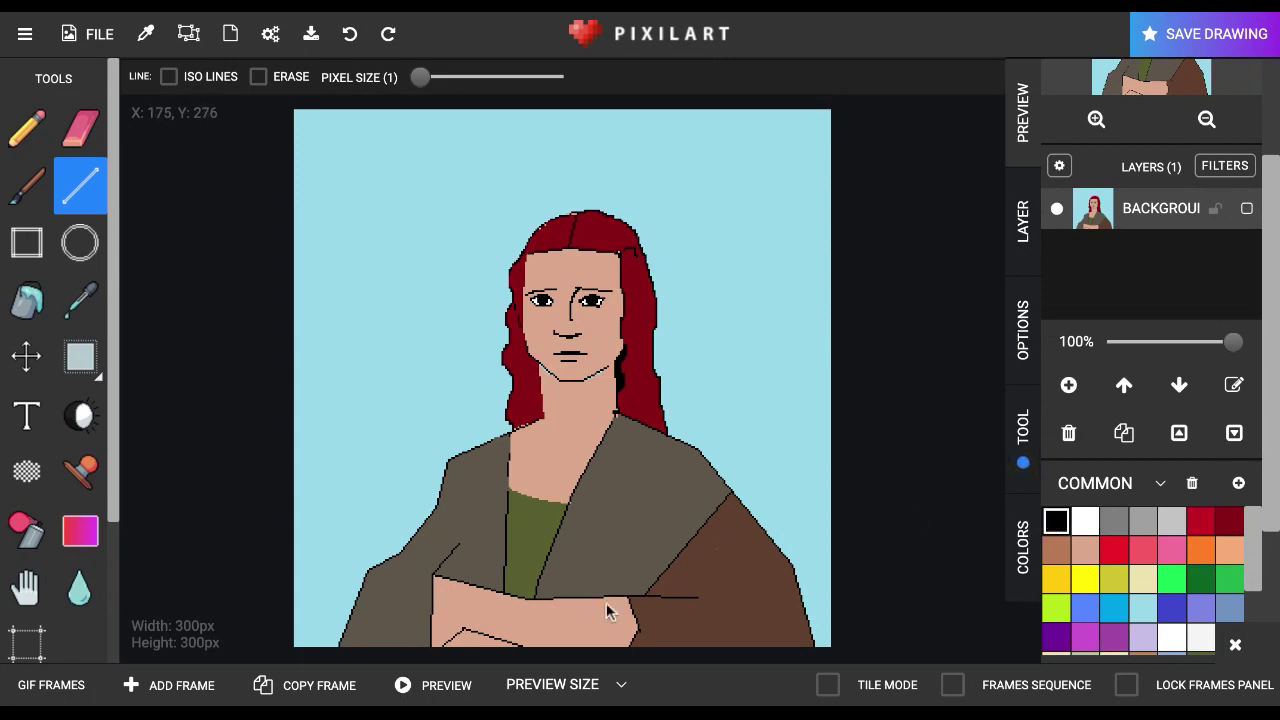
{"action": "left_click_drag", "start_coordinate": [628, 605], "coordinate": [570, 605]}
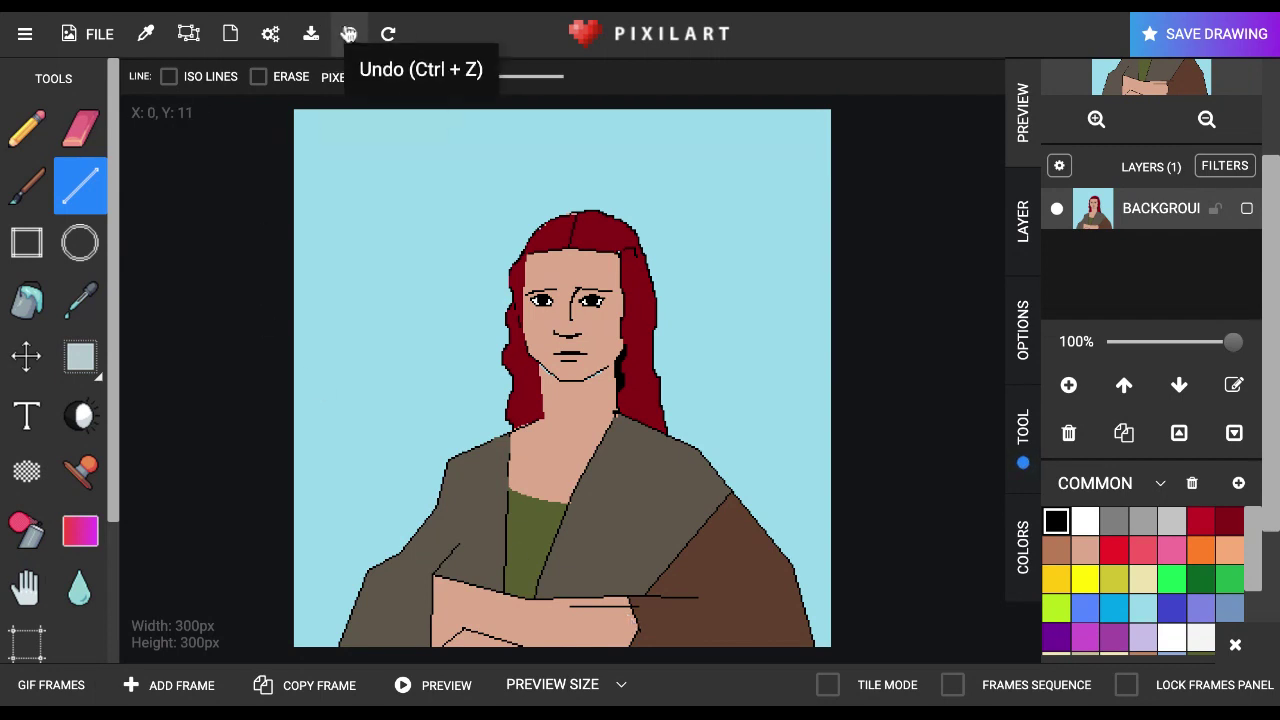
{"action": "left_click", "coordinate": [427, 237]}
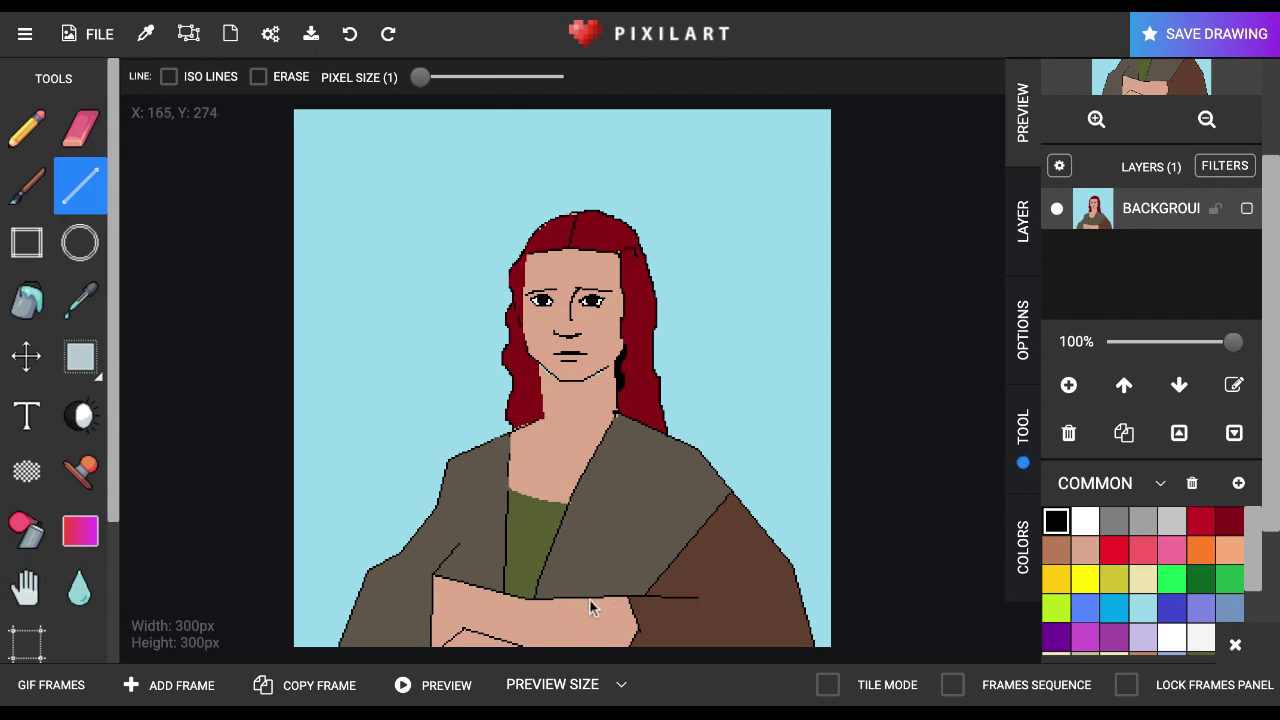
{"action": "left_click_drag", "start_coordinate": [591, 599], "coordinate": [636, 599]}
{"action": "mouse_move", "coordinate": [624, 611]}
{"action": "left_mouse_down"}
{"action": "mouse_move", "coordinate": [592, 609]}
{"action": "mouse_move", "coordinate": [636, 625]}
{"action": "left_mouse_up"}
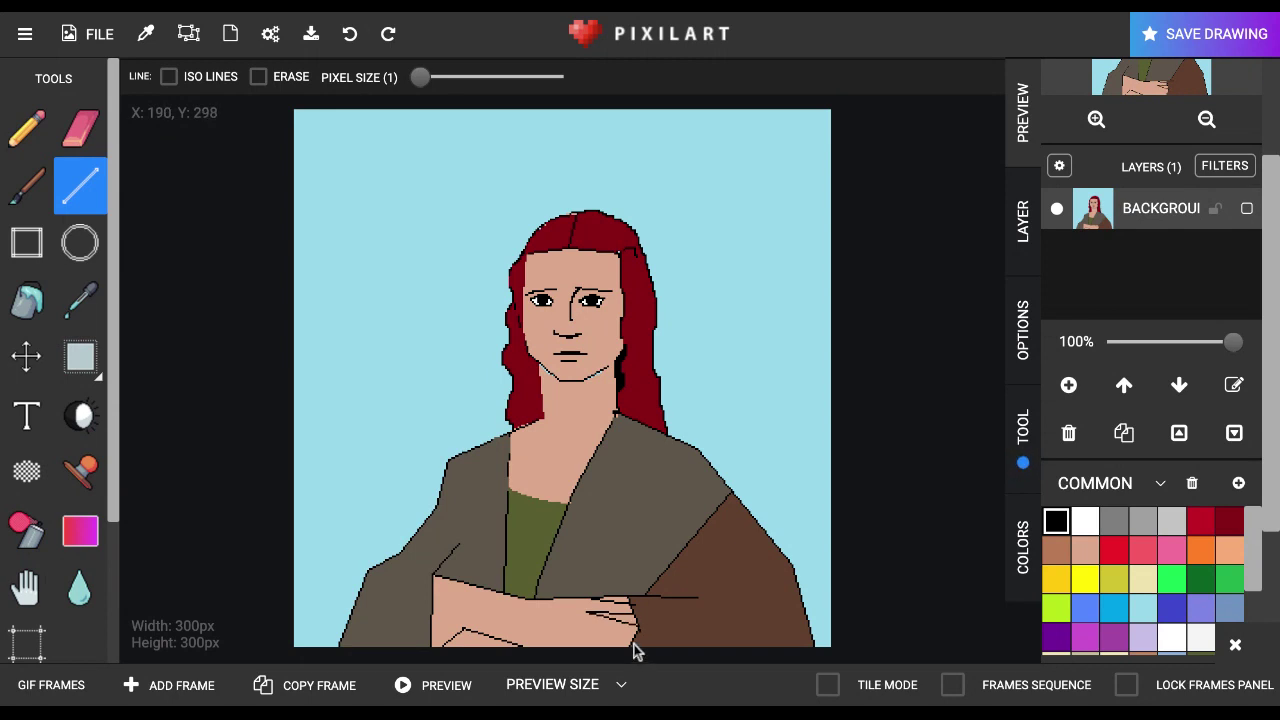
{"action": "left_click_drag", "start_coordinate": [632, 640], "coordinate": [591, 625]}
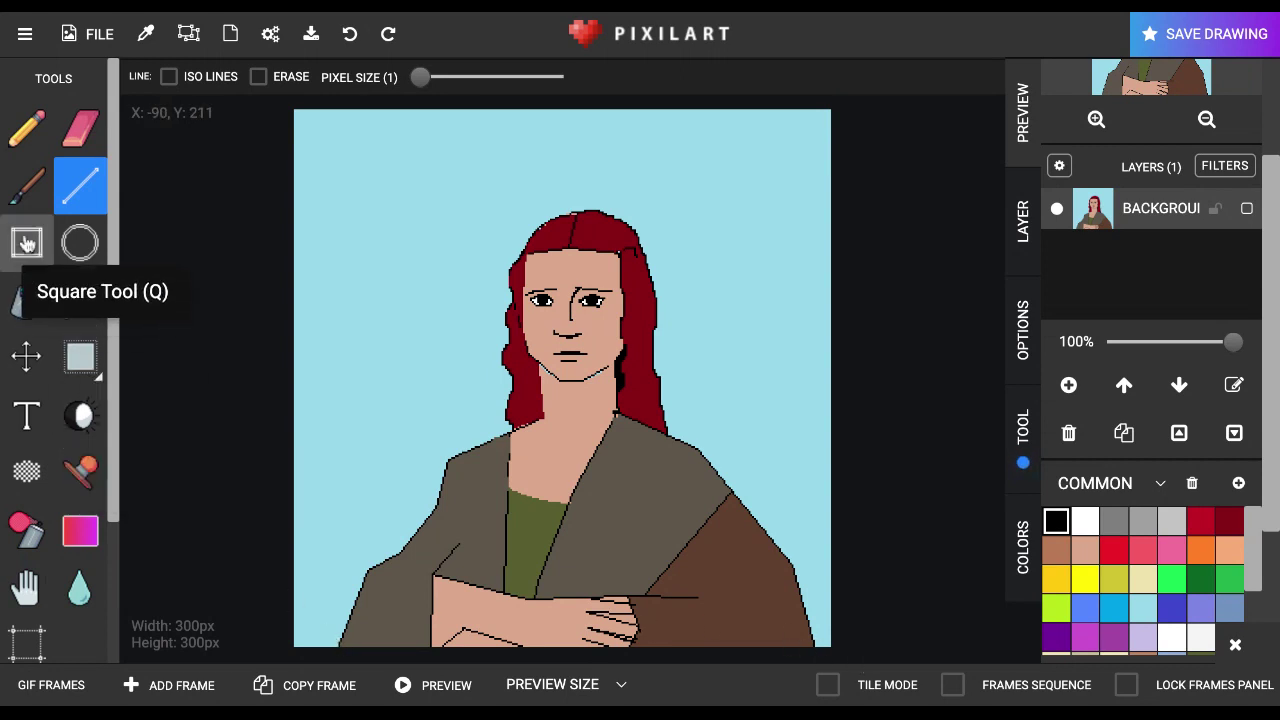
{"action": "left_click", "coordinate": [26, 182]}
{"action": "left_click", "coordinate": [80, 298]}
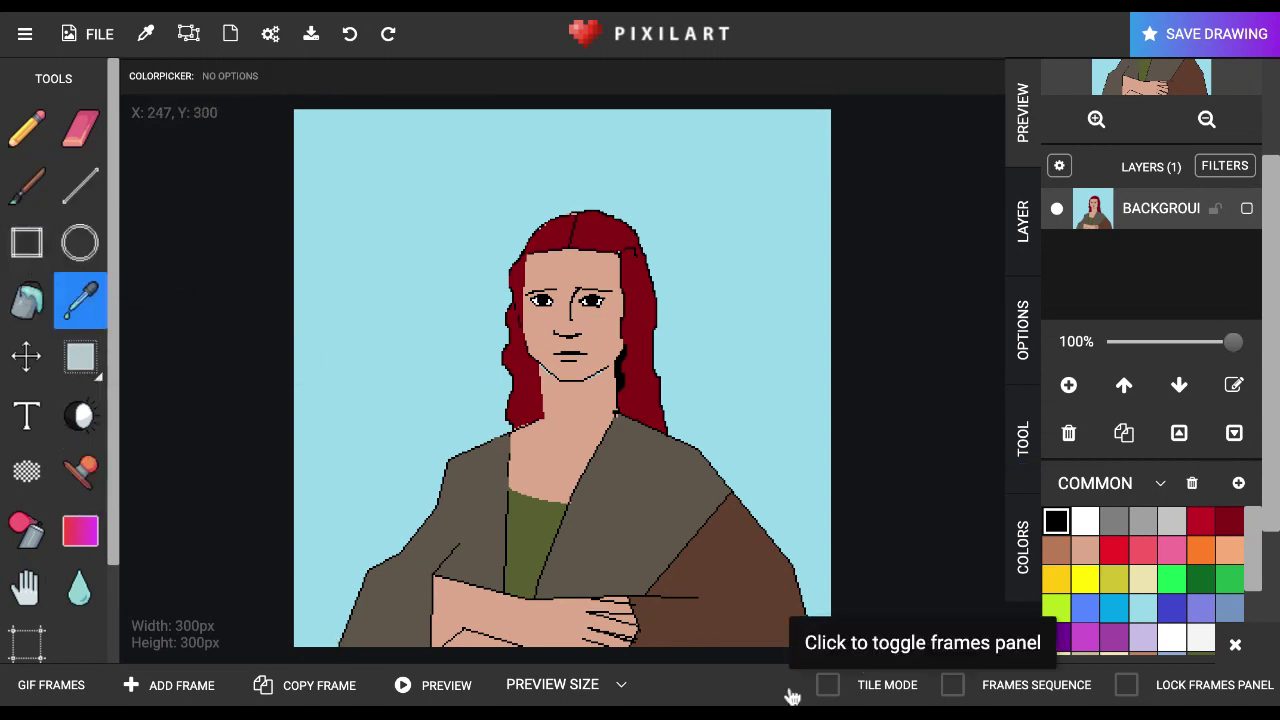
{"action": "left_click", "coordinate": [26, 298]}
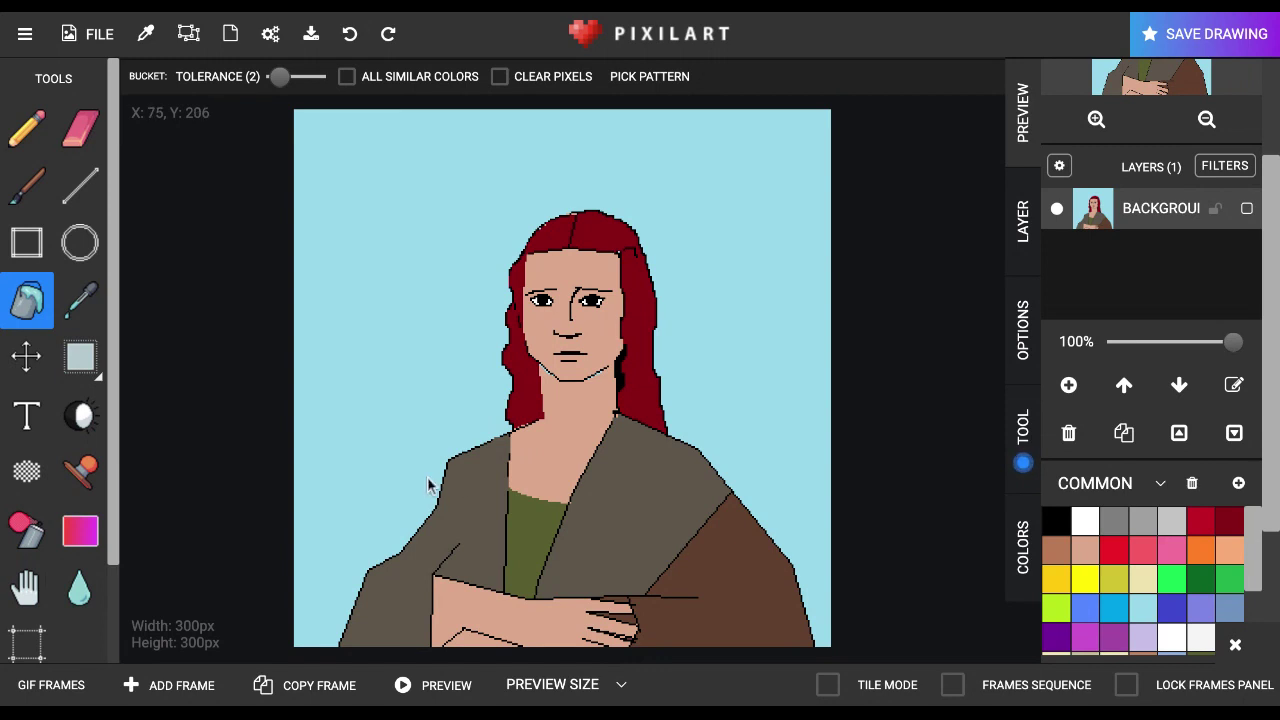
{"action": "left_click", "coordinate": [1116, 549]}
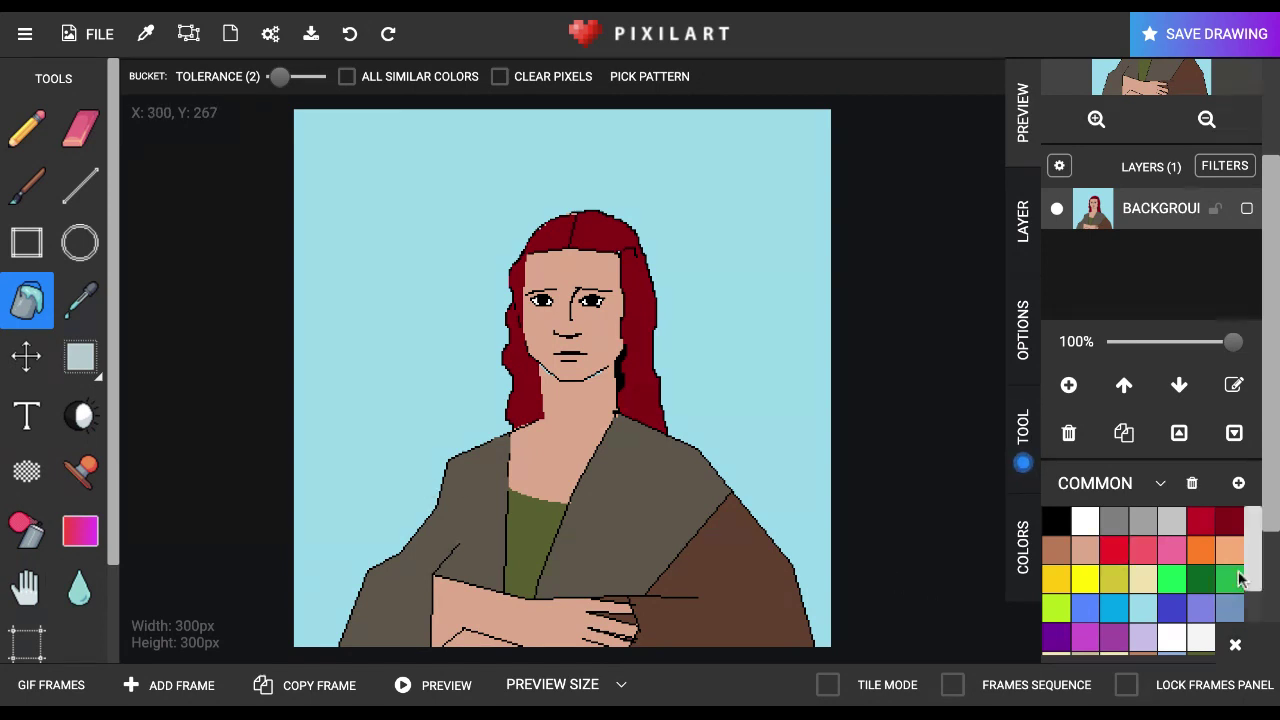
{"action": "left_click", "coordinate": [1203, 528]}
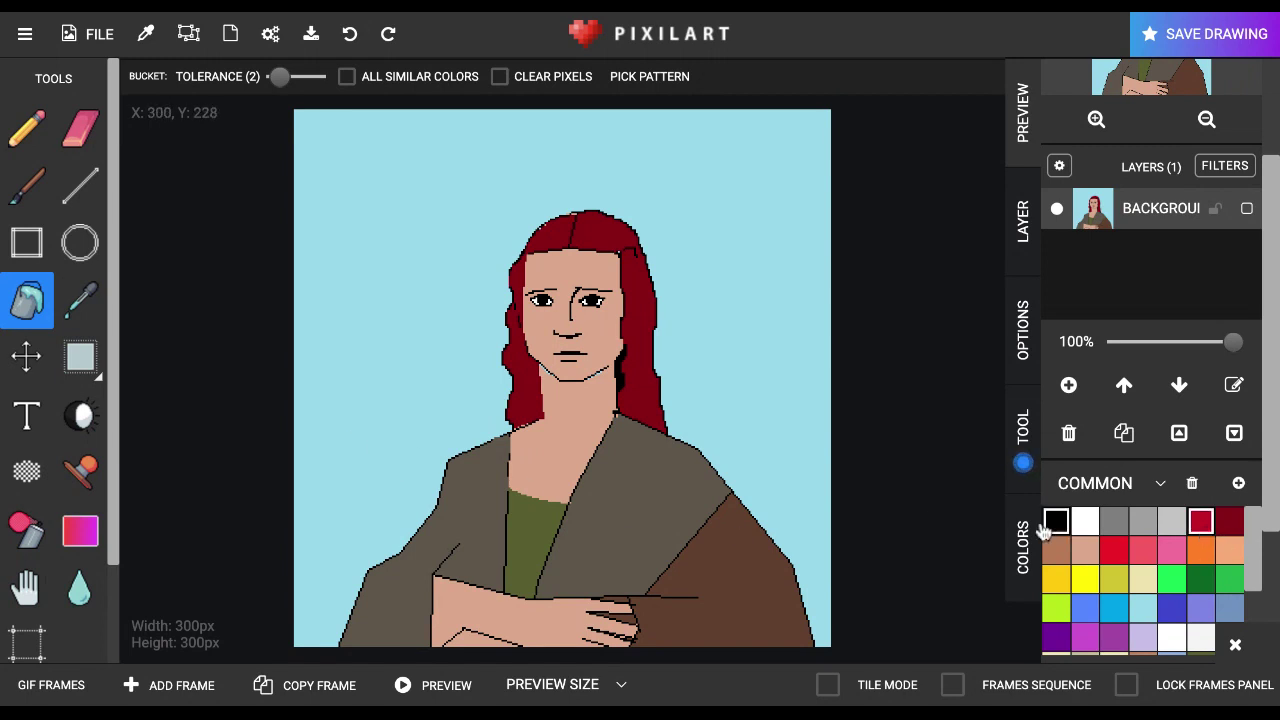
{"action": "left_click", "coordinate": [1060, 586]}
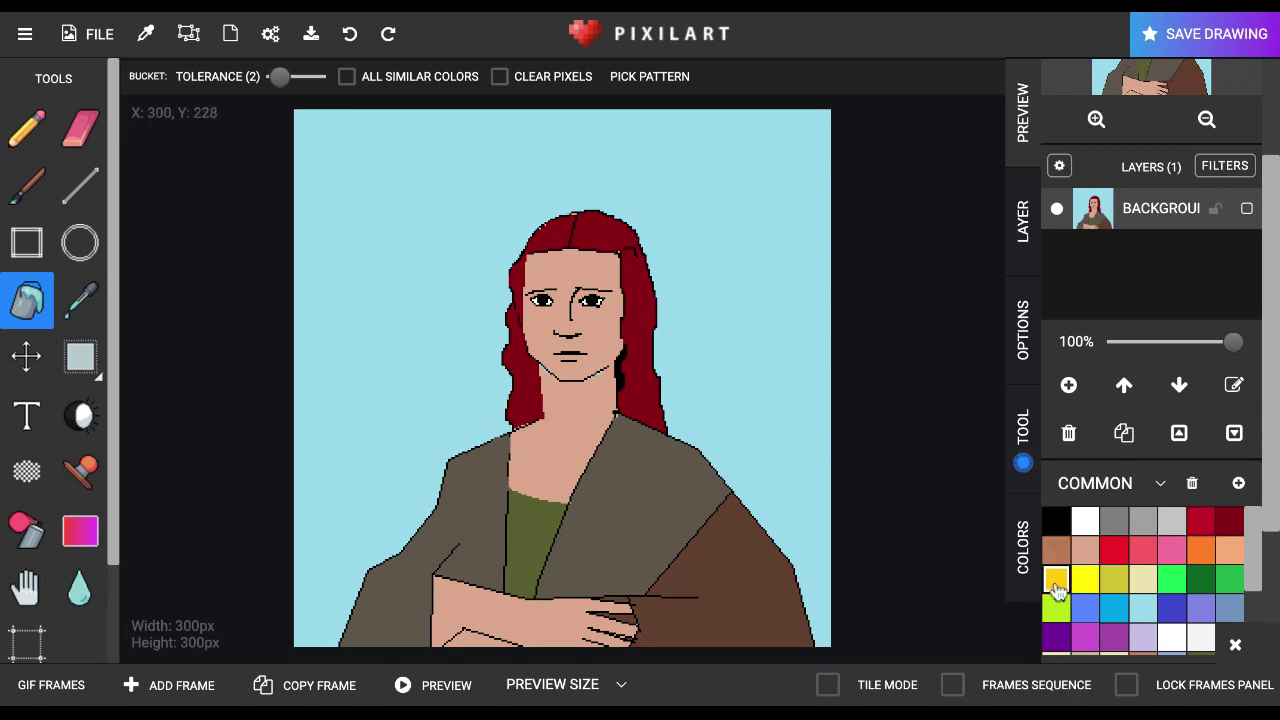
Draw black cuff and fold lines on the left end of the skin-coloured forearm and fill that sleeve with golden yellow
{"action": "left_click", "coordinate": [82, 185]}
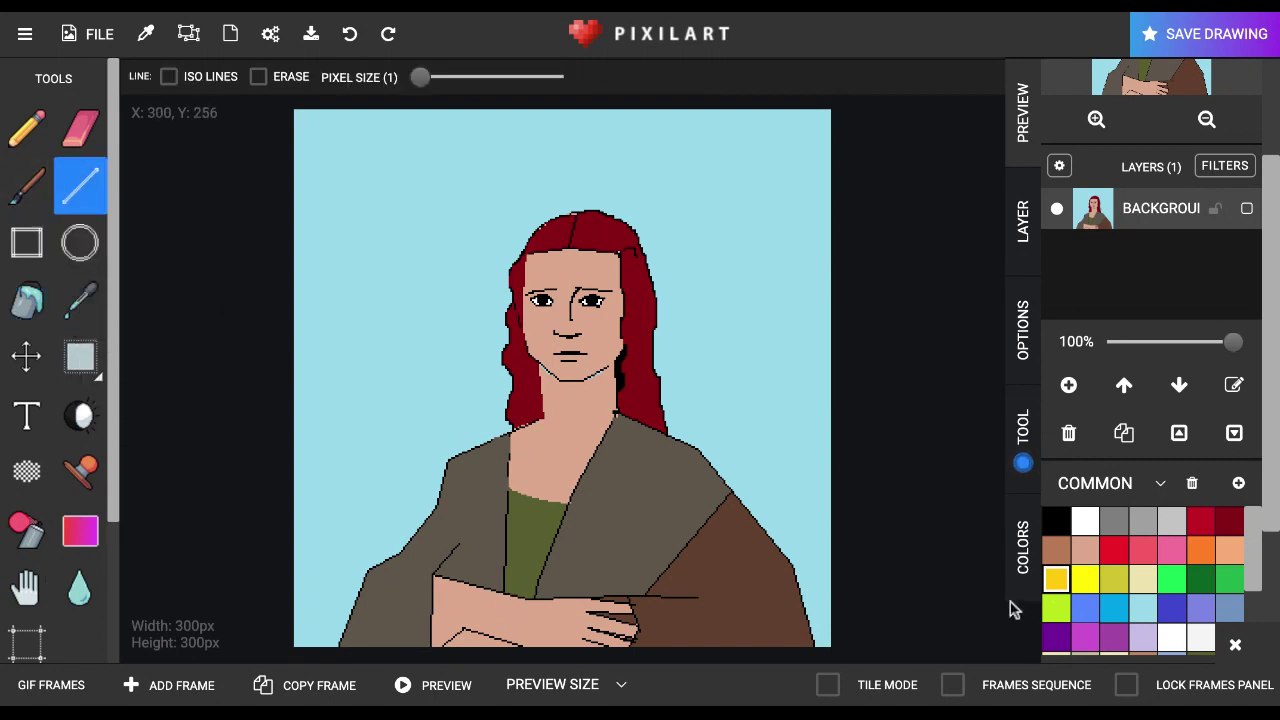
{"action": "left_click", "coordinate": [1056, 521]}
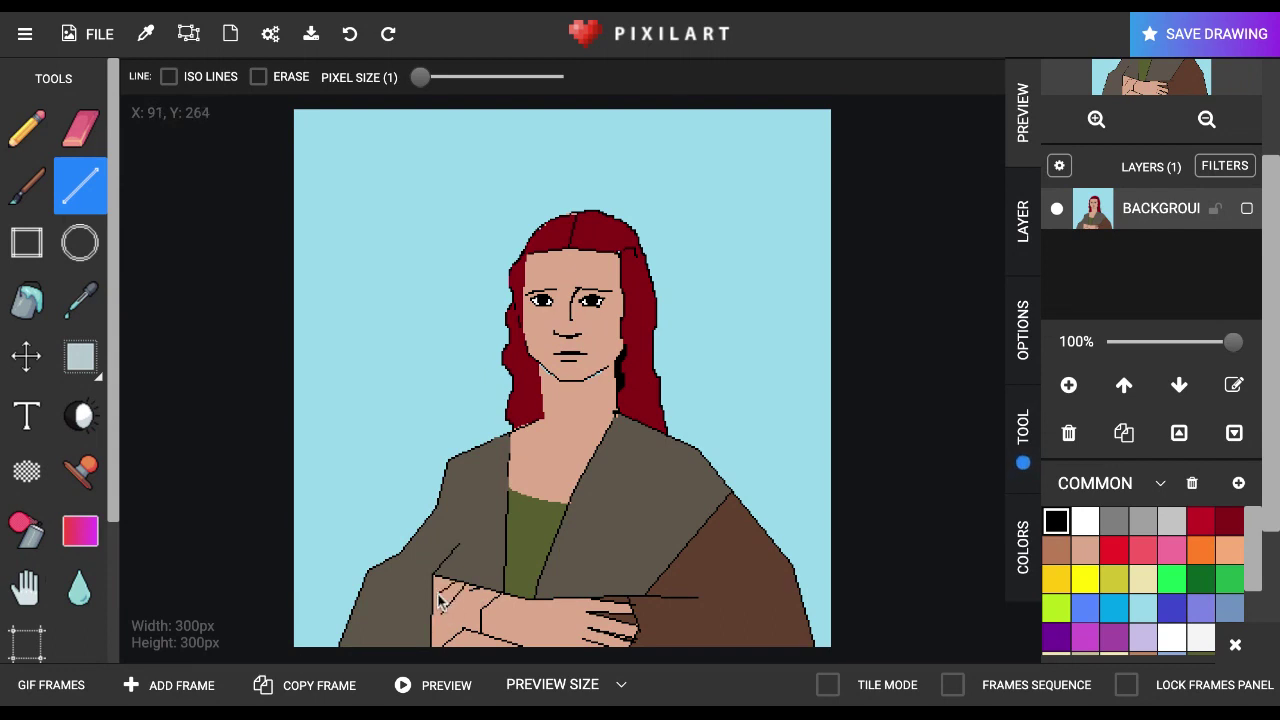
{"action": "left_click", "coordinate": [1085, 580]}
{"action": "left_click", "coordinate": [1062, 585]}
{"action": "left_click", "coordinate": [20, 316]}
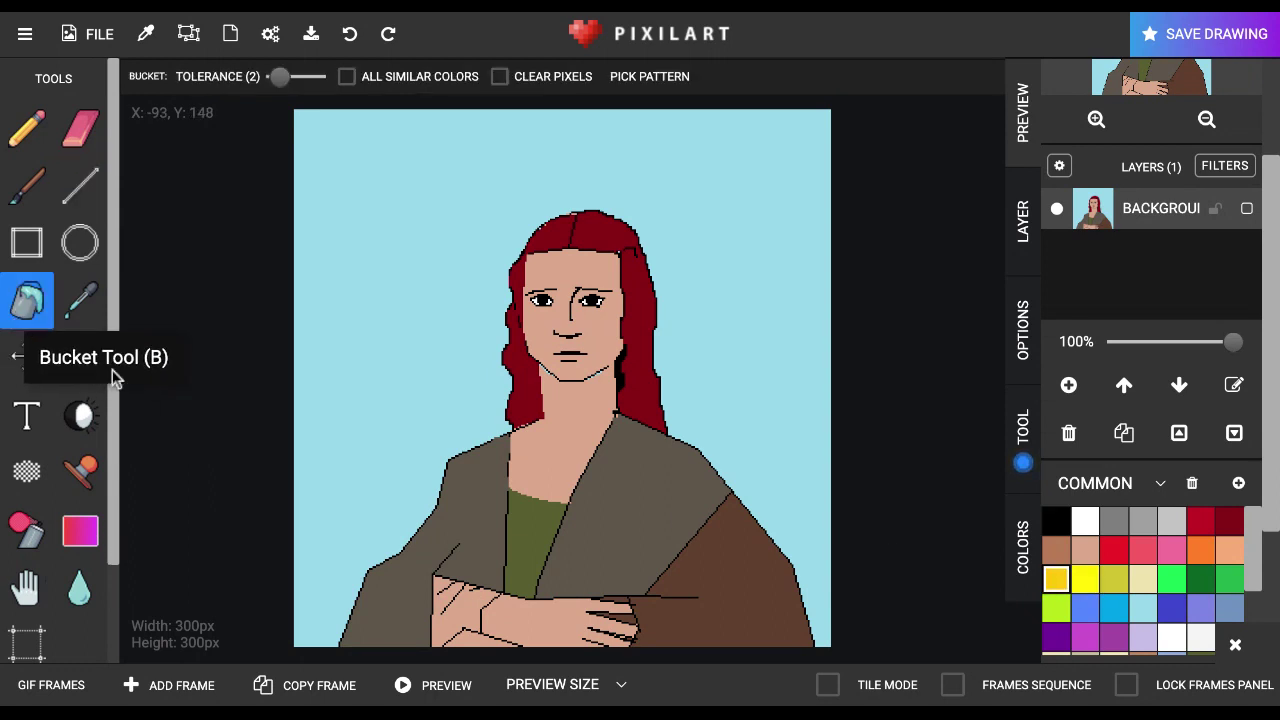
{"action": "left_click", "coordinate": [458, 604]}
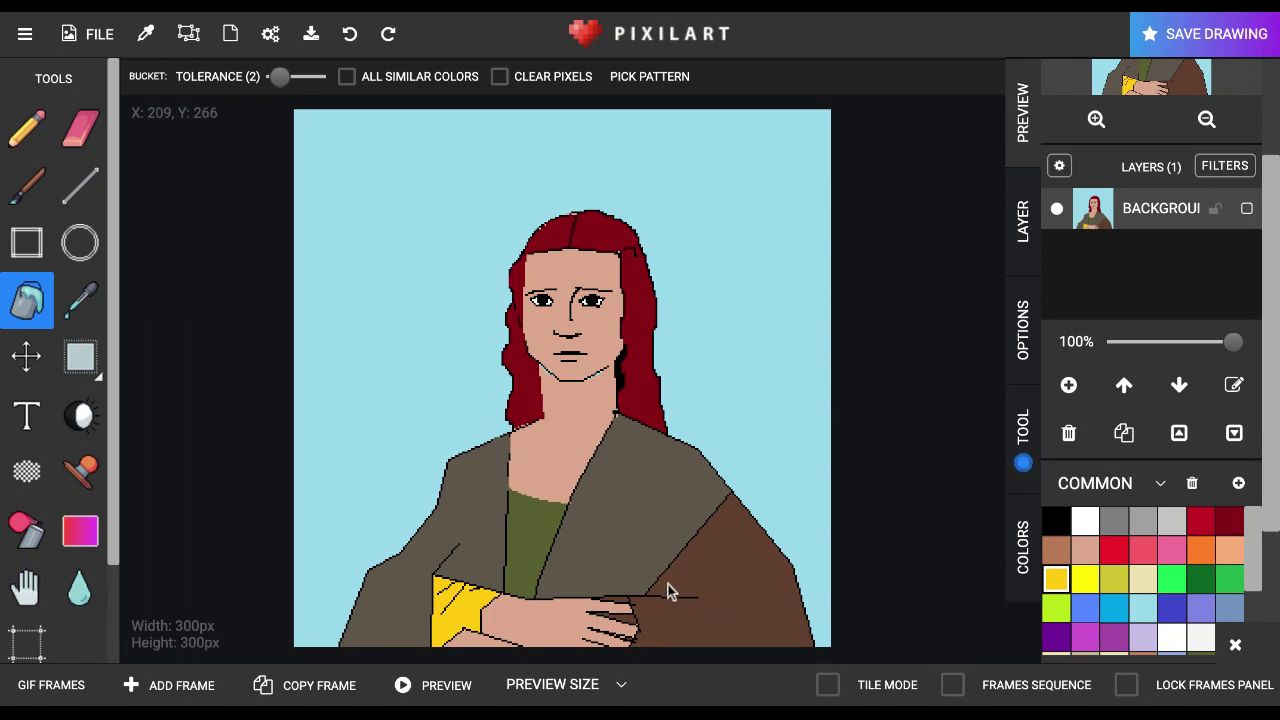
Outline a curved sleeve in the brown garment right of the hand with a black size 1 pencil and fill it golden yellow
{"action": "left_click", "coordinate": [1055, 521]}
{"action": "left_click", "coordinate": [27, 130]}
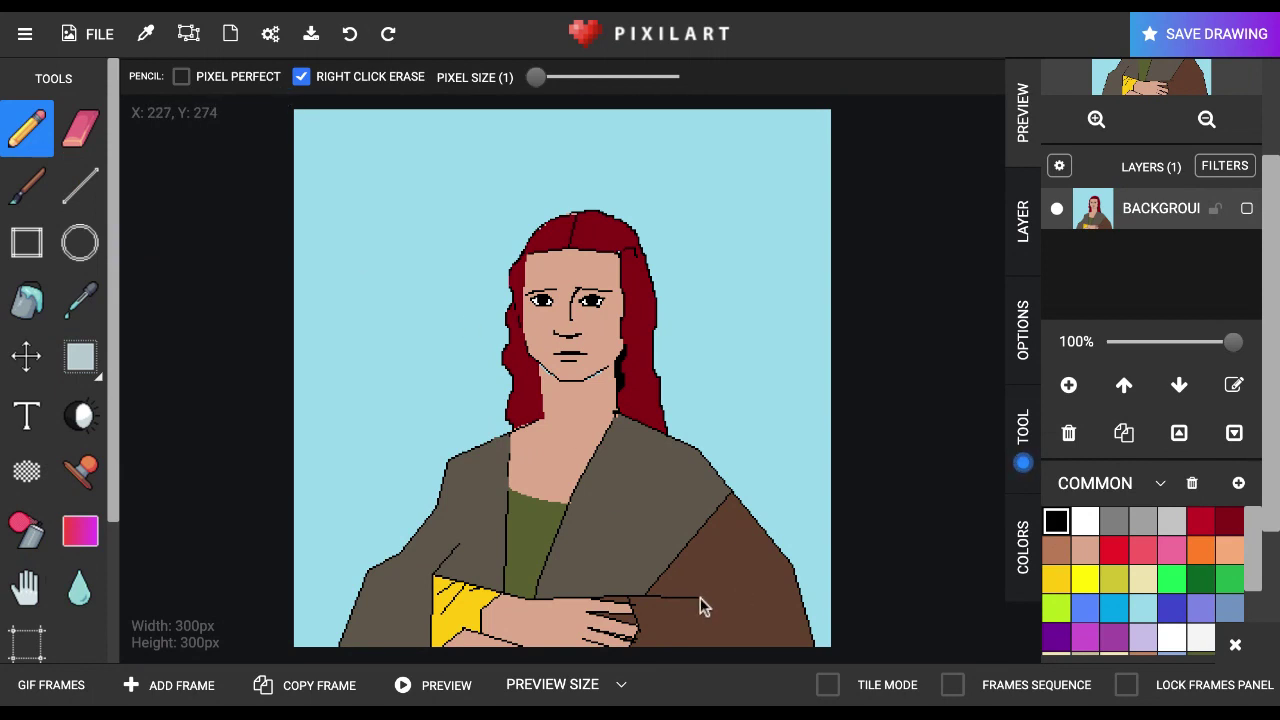
{"action": "mouse_move", "coordinate": [698, 599]}
{"action": "left_mouse_down"}
{"action": "mouse_move", "coordinate": [662, 595]}
{"action": "mouse_move", "coordinate": [712, 585]}
{"action": "mouse_move", "coordinate": [770, 643]}
{"action": "left_mouse_up"}
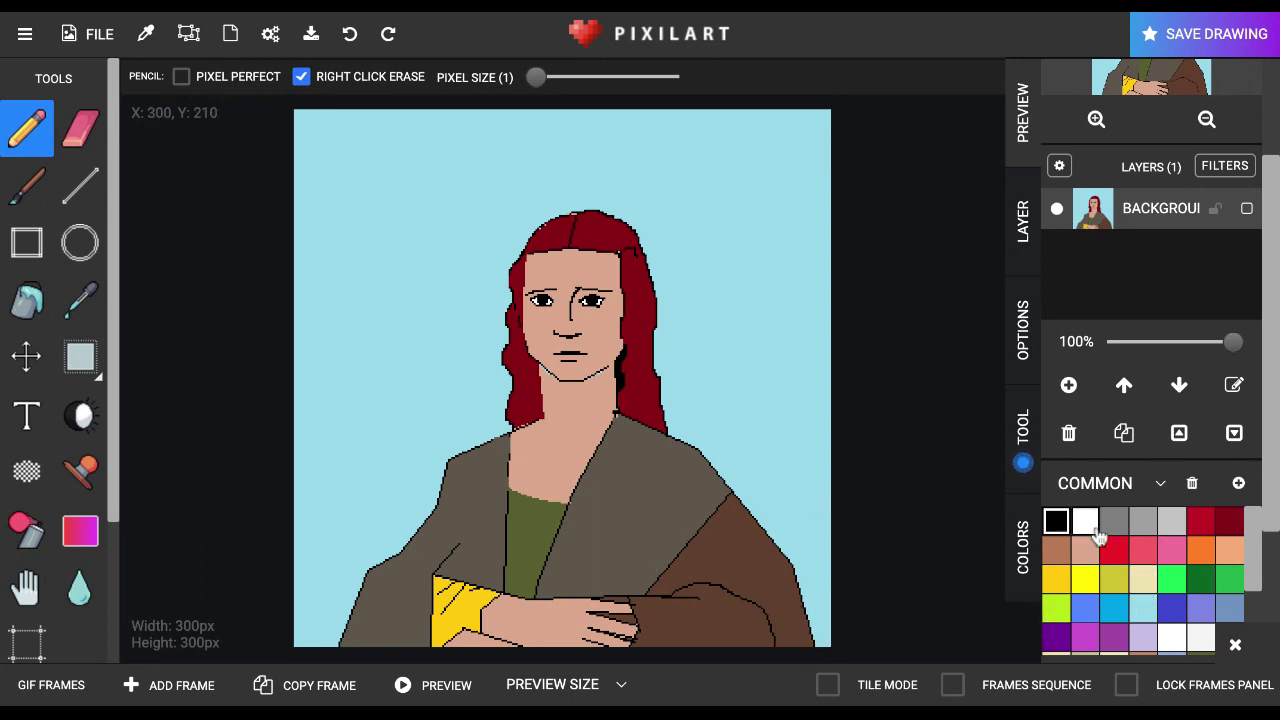
{"action": "left_click", "coordinate": [1050, 580]}
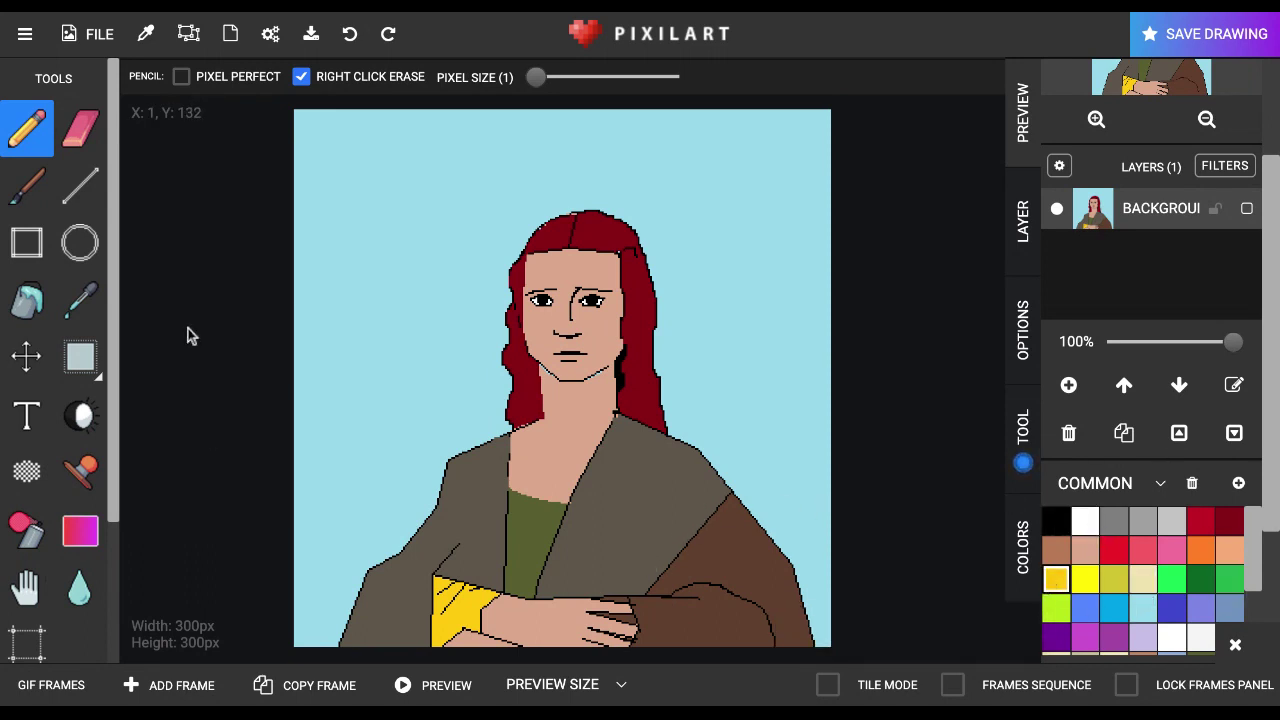
{"action": "left_click", "coordinate": [40, 314]}
{"action": "left_click", "coordinate": [722, 642]}
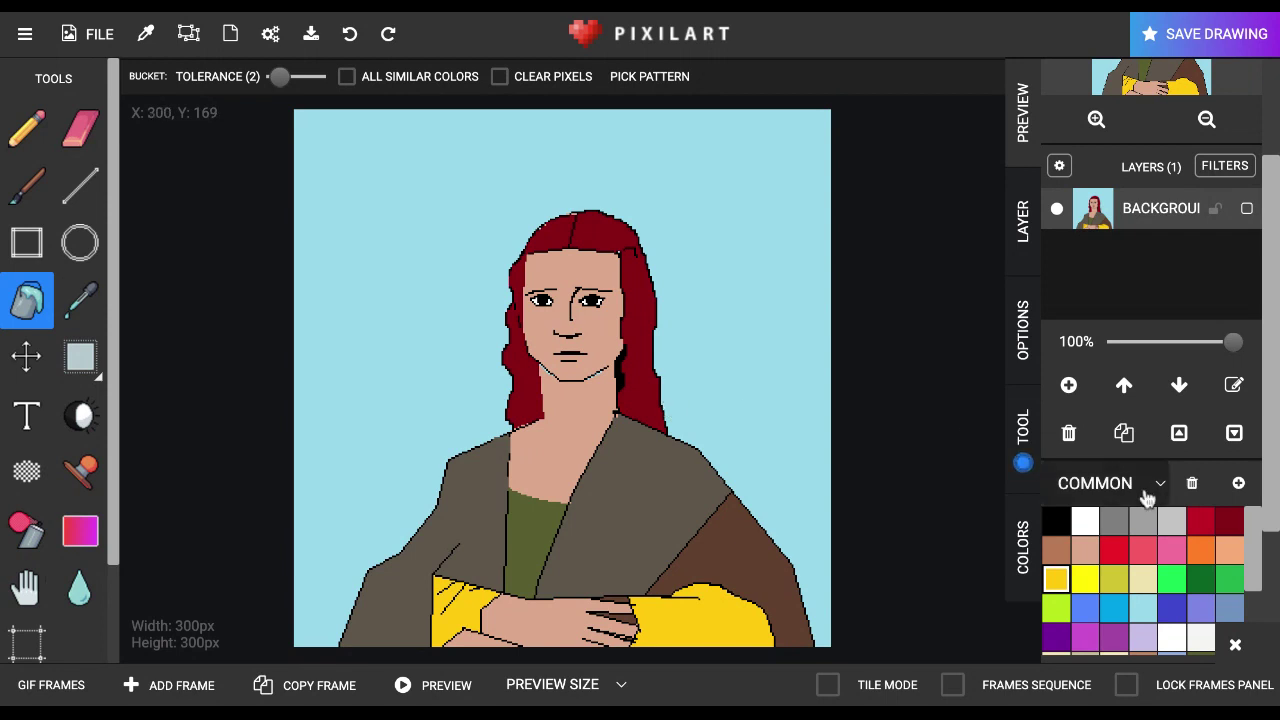
Outline shadow areas along the right side of the face and neck with light brown lines and fill them with the same brown
{"action": "left_click", "coordinate": [1056, 550]}
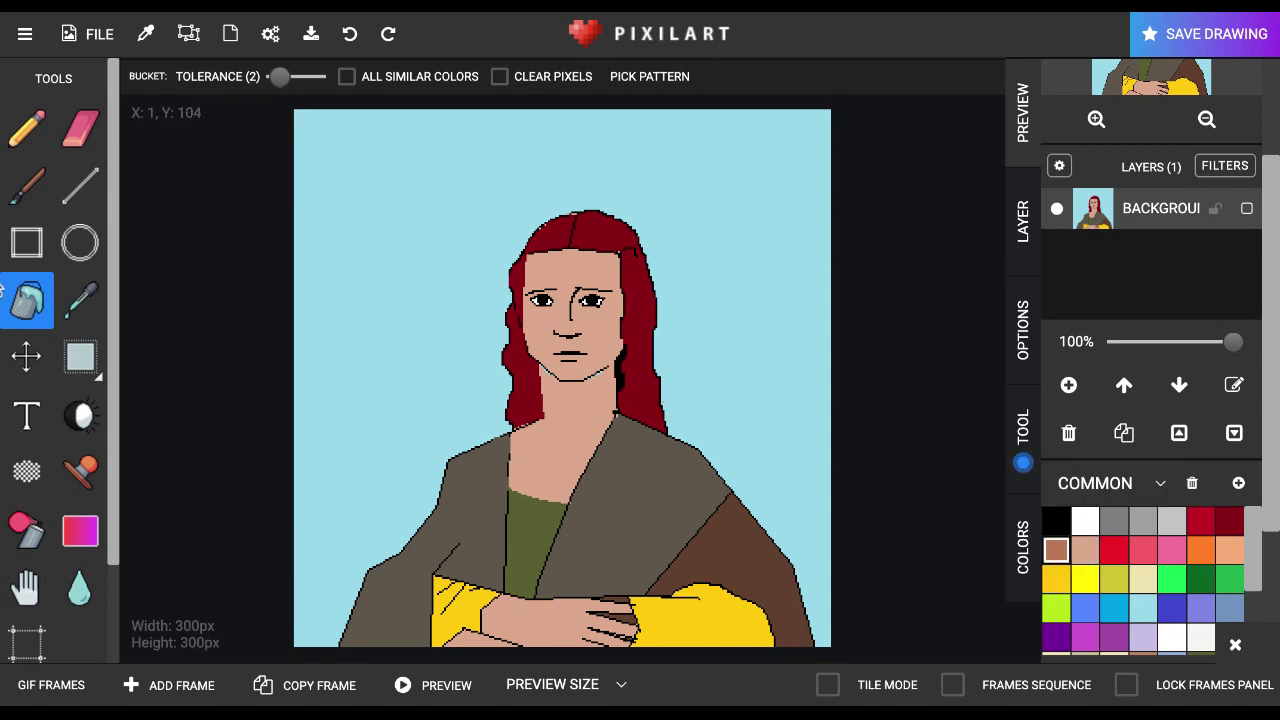
{"action": "left_click", "coordinate": [79, 190]}
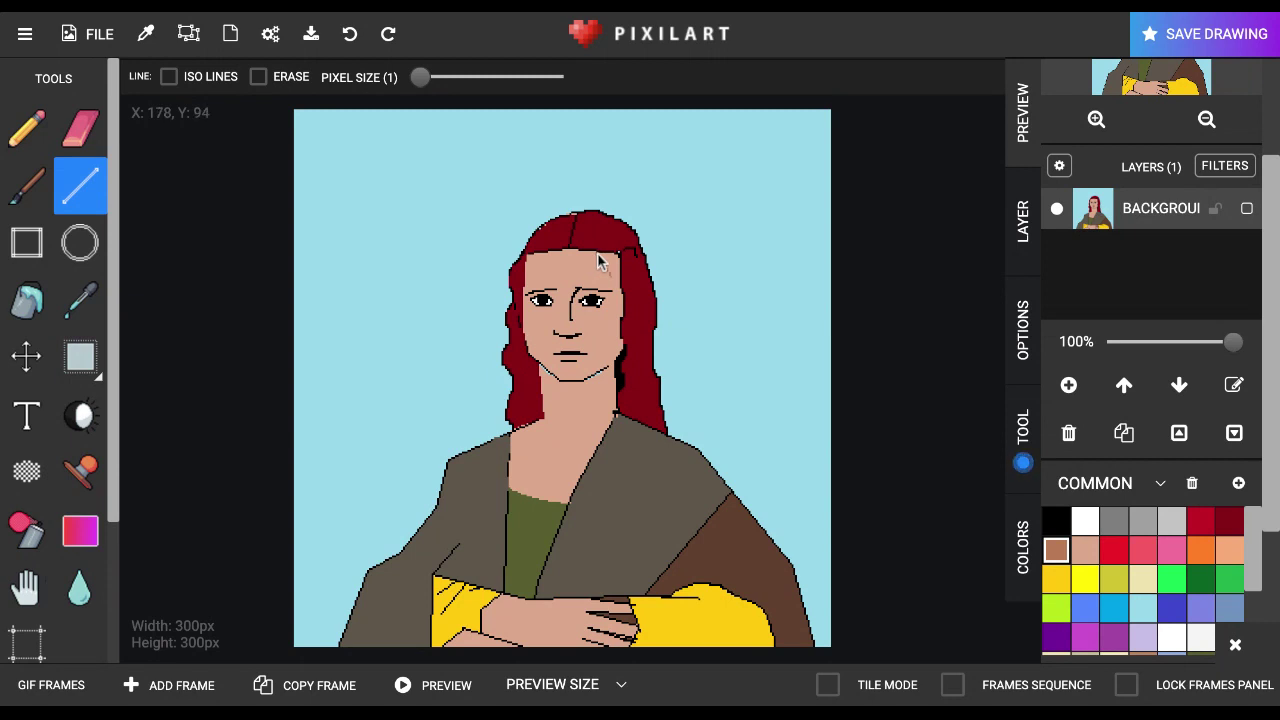
{"action": "left_click_drag", "start_coordinate": [598, 256], "coordinate": [578, 381]}
{"action": "left_click_drag", "start_coordinate": [567, 381], "coordinate": [596, 431]}
{"action": "scroll", "coordinate": [603, 466], "scroll_direction": "up", "scroll_amount": 5}
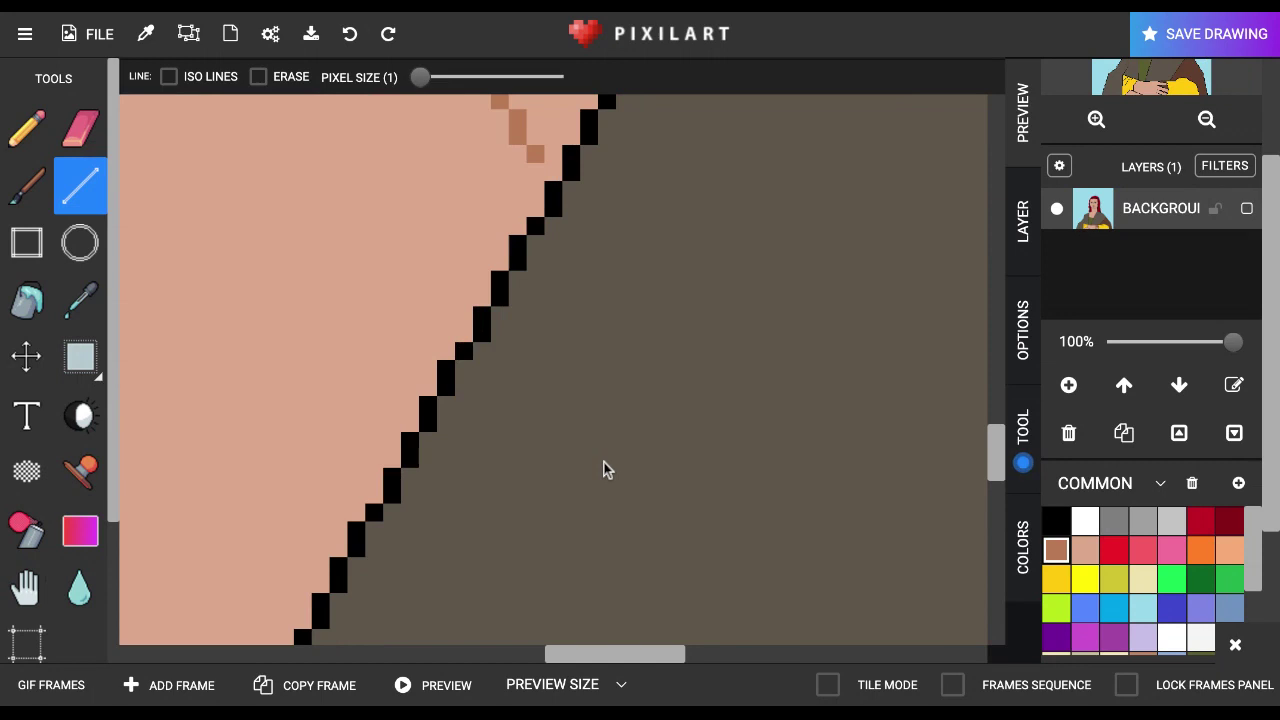
{"action": "scroll", "coordinate": [548, 160], "scroll_direction": "down", "scroll_amount": 5}
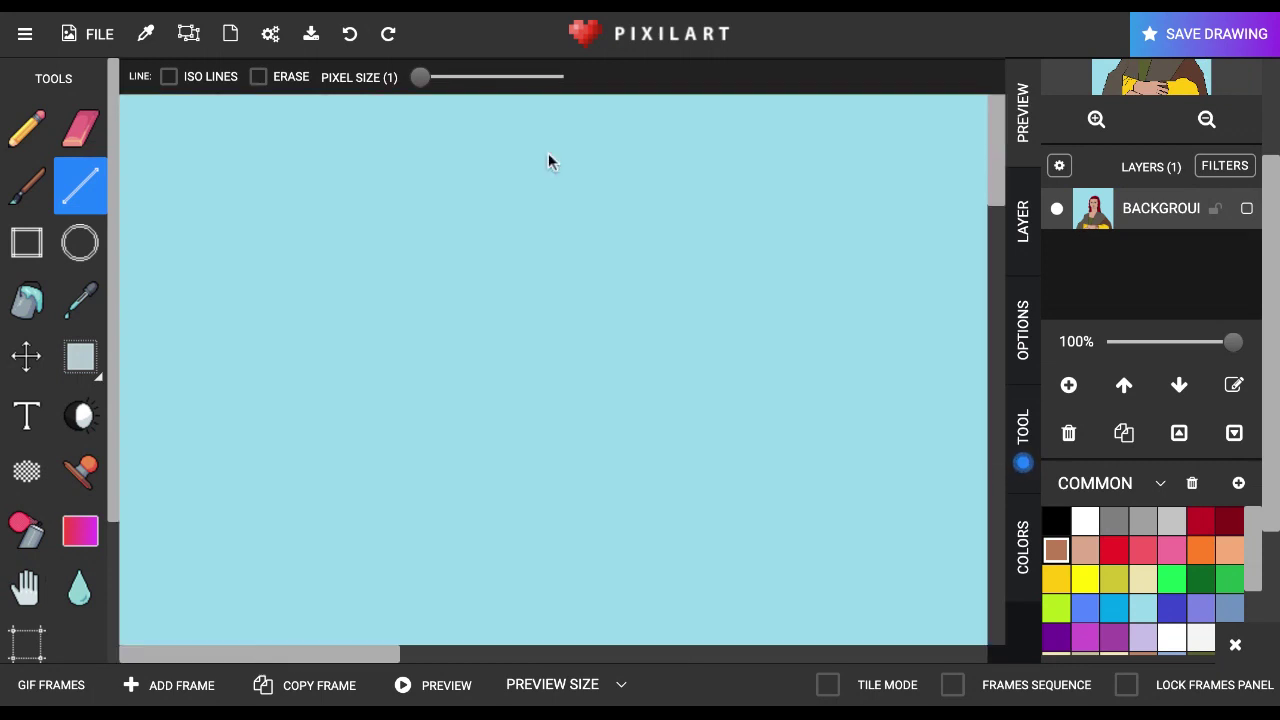
{"action": "left_click", "coordinate": [27, 300]}
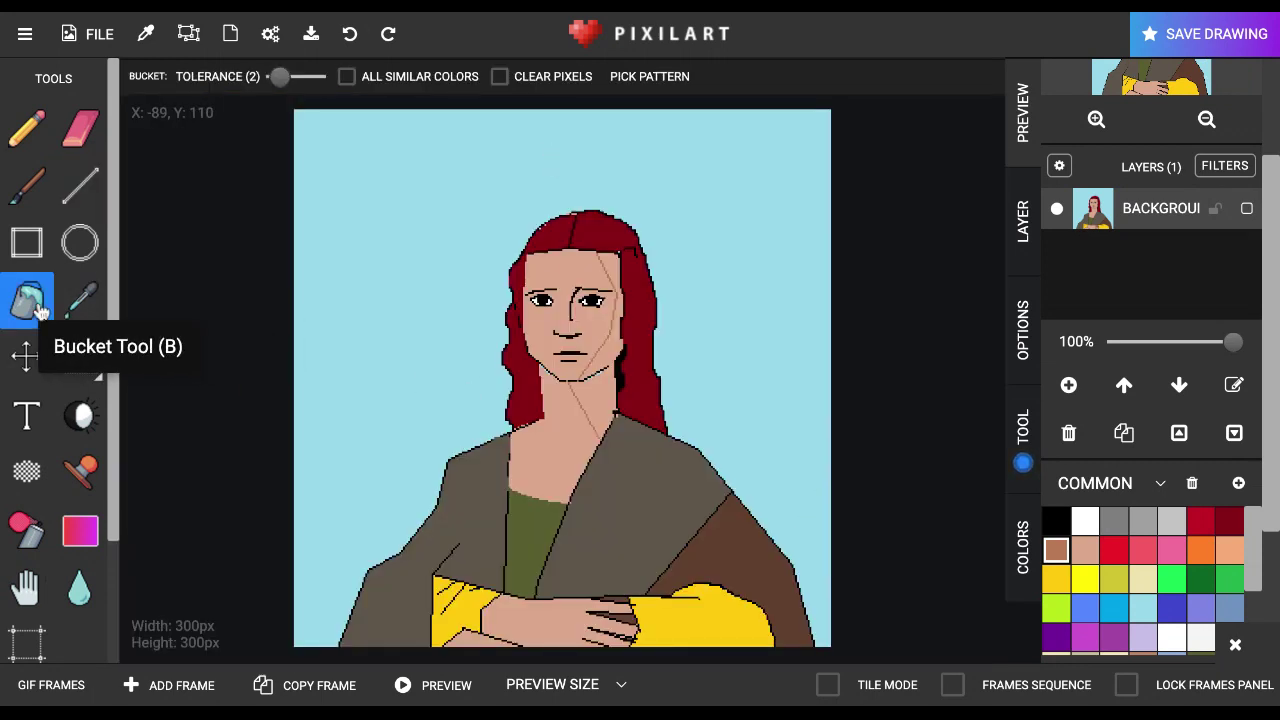
{"action": "left_click", "coordinate": [593, 405]}
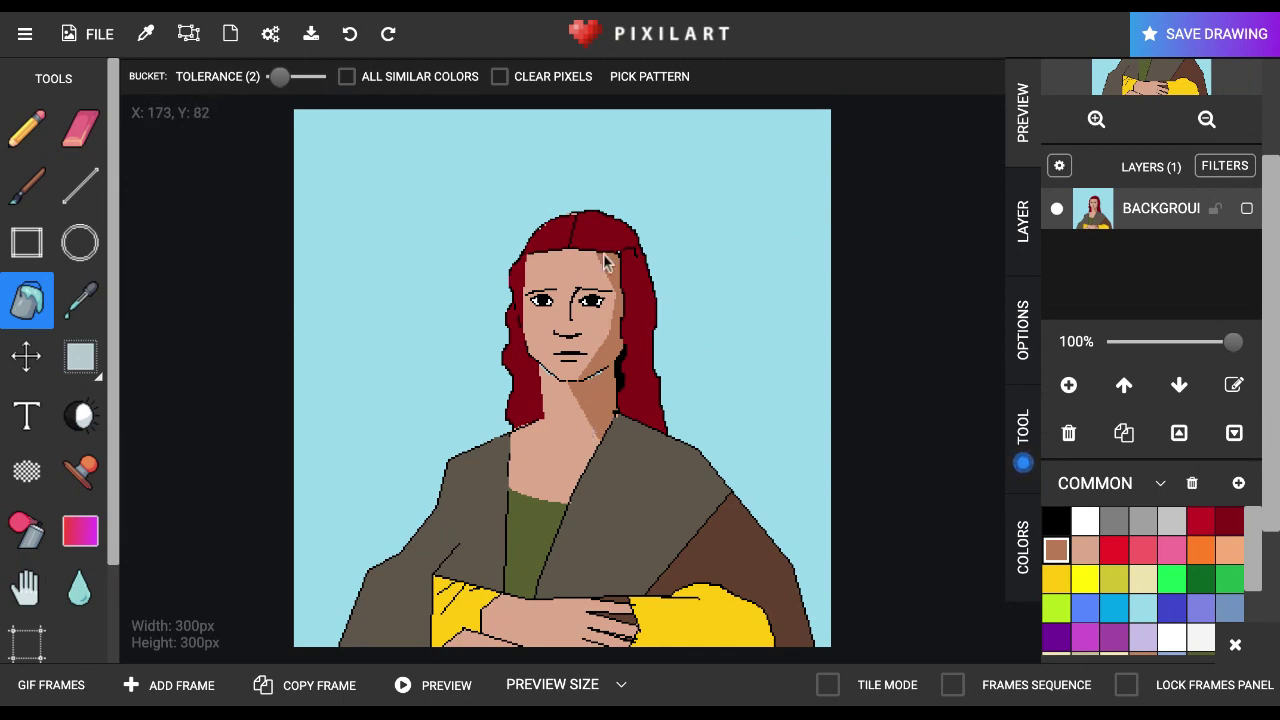
Draw a light brown diagonal line across the lower left cheek and fill the area beside the hair with the same brown
{"action": "left_click", "coordinate": [80, 186]}
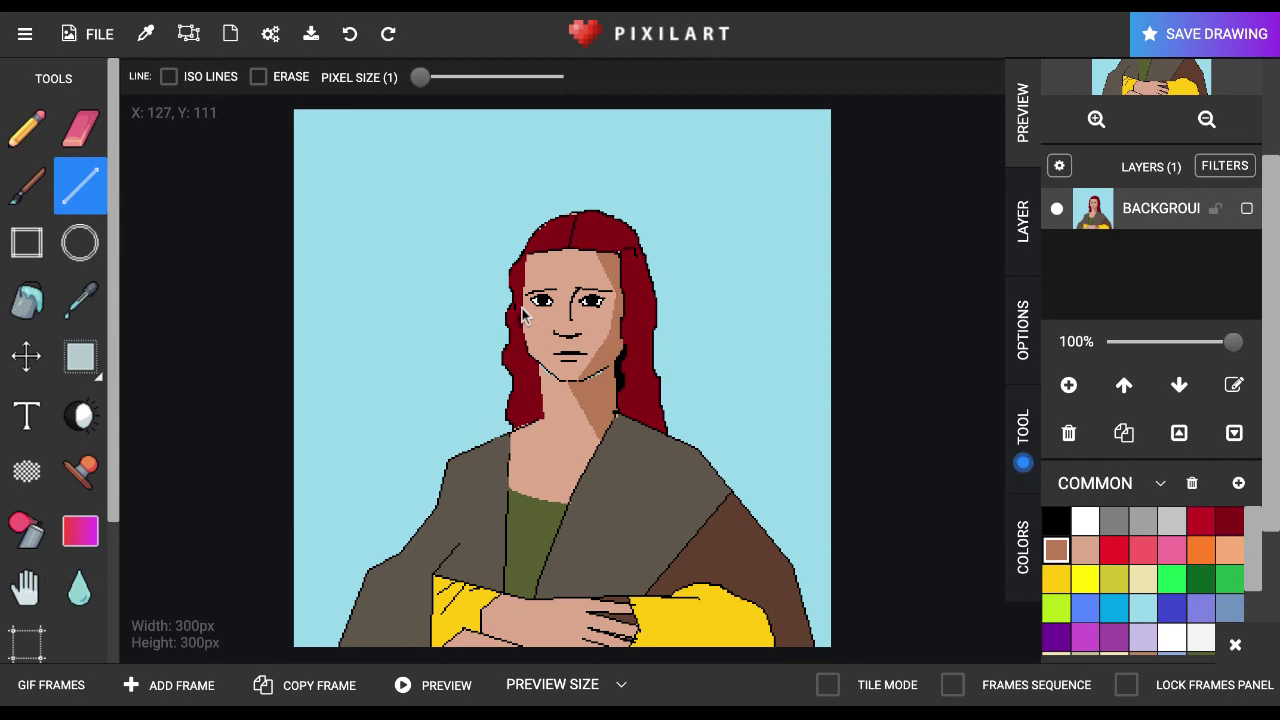
{"action": "scroll", "coordinate": [520, 315], "scroll_direction": "up", "scroll_amount": 5}
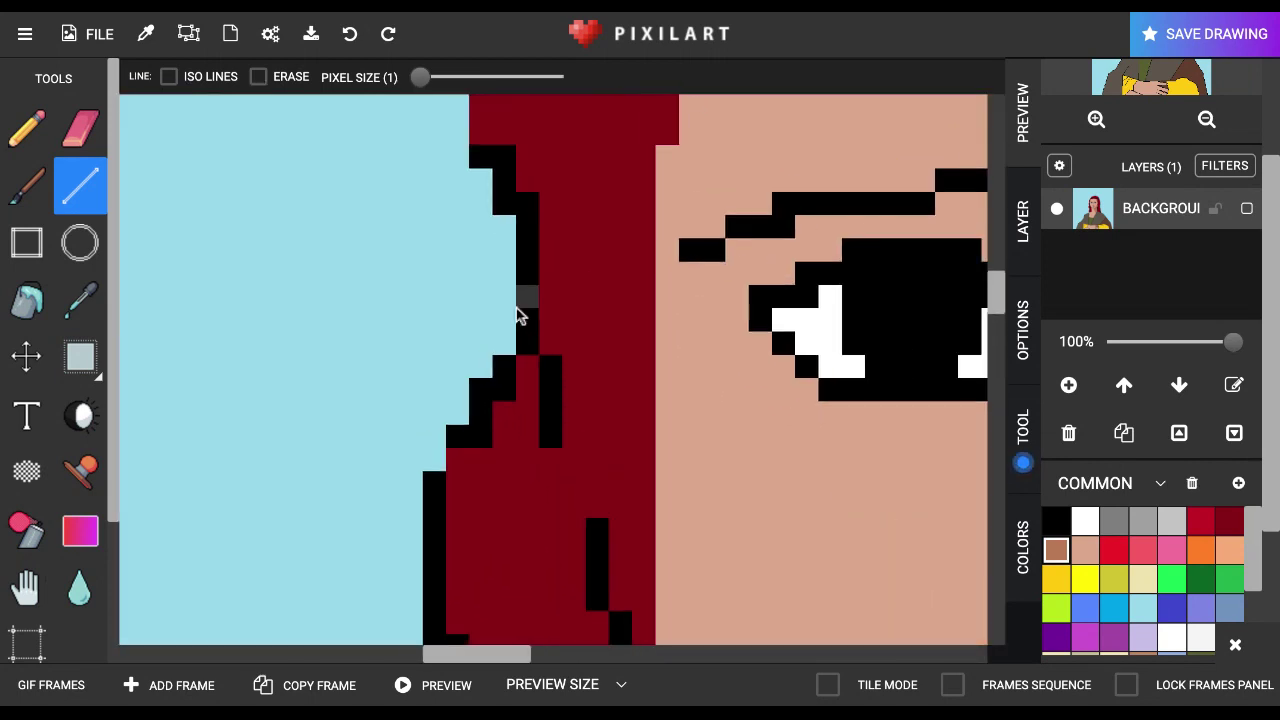
{"action": "scroll", "coordinate": [520, 348], "scroll_direction": "down", "scroll_amount": 4}
{"action": "scroll", "coordinate": [520, 348], "scroll_direction": "up", "scroll_amount": 1}
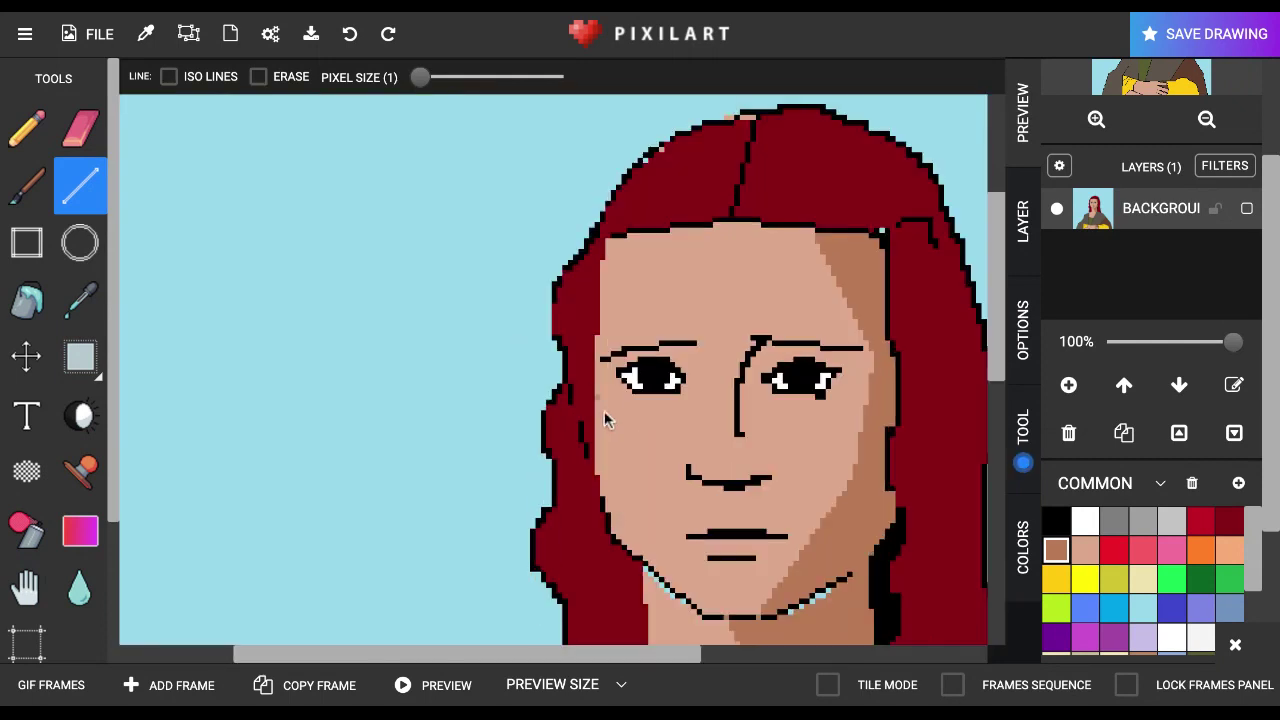
{"action": "left_click_drag", "start_coordinate": [600, 430], "coordinate": [645, 557]}
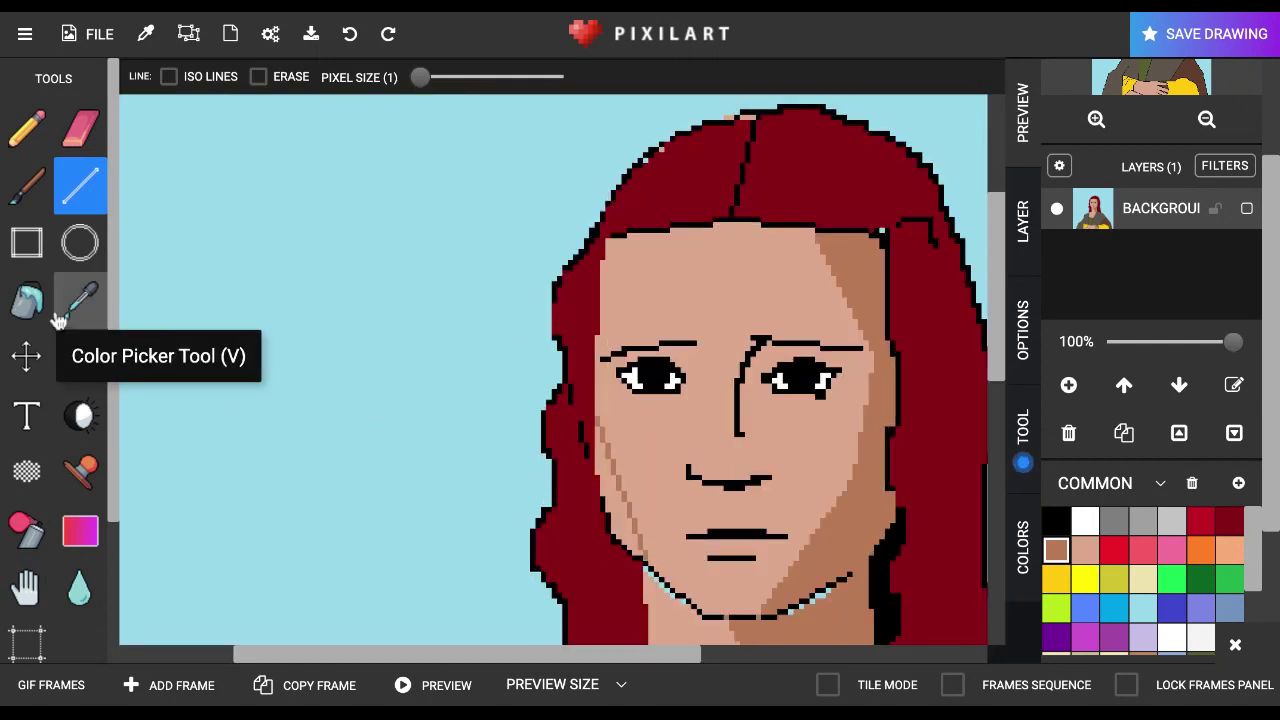
{"action": "left_click", "coordinate": [27, 298]}
{"action": "left_click", "coordinate": [622, 498]}
{"action": "scroll", "coordinate": [621, 508], "scroll_direction": "down", "scroll_amount": 3}
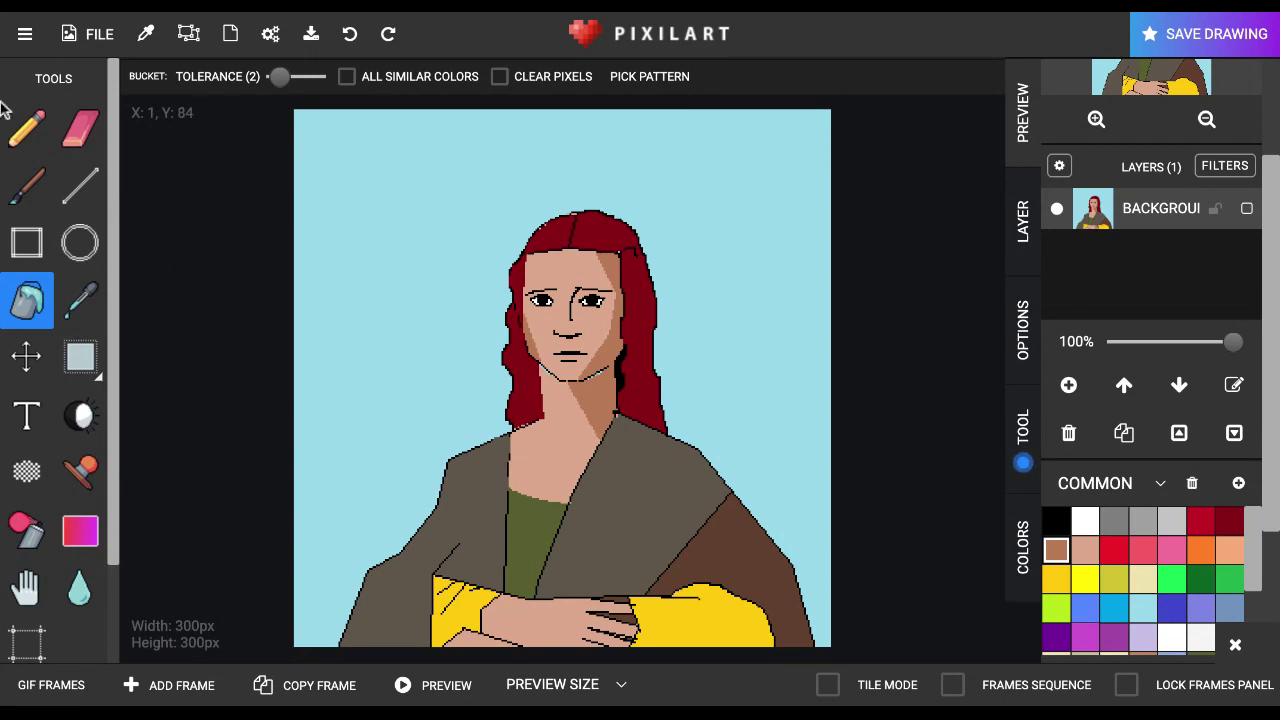
Add light brown shading around both eyes, under the nose and lips, and on the neck with the Pencil at pixel size 4
{"action": "left_click", "coordinate": [27, 128]}
{"action": "left_click_drag", "start_coordinate": [538, 78], "coordinate": [553, 78]}
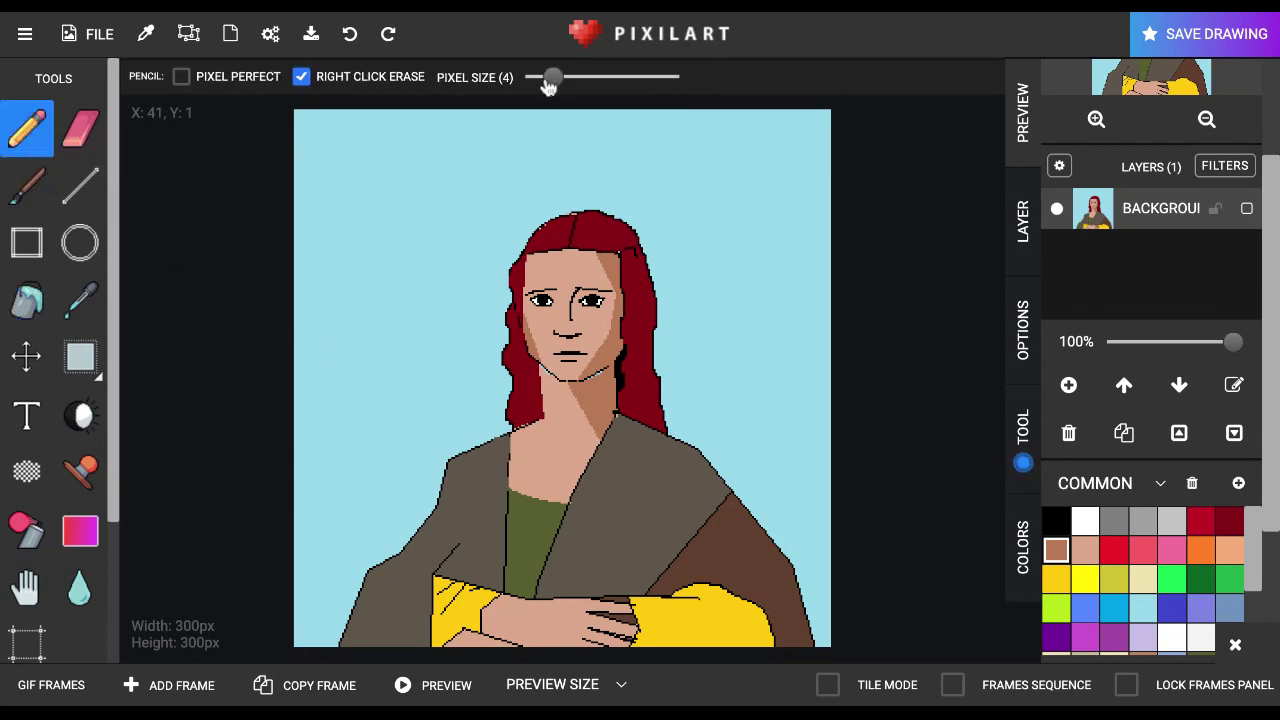
{"action": "scroll", "coordinate": [566, 283], "scroll_direction": "up", "scroll_amount": 5}
{"action": "scroll", "coordinate": [565, 280], "scroll_direction": "down", "scroll_amount": 5}
{"action": "scroll", "coordinate": [564, 272], "scroll_direction": "up", "scroll_amount": 2}
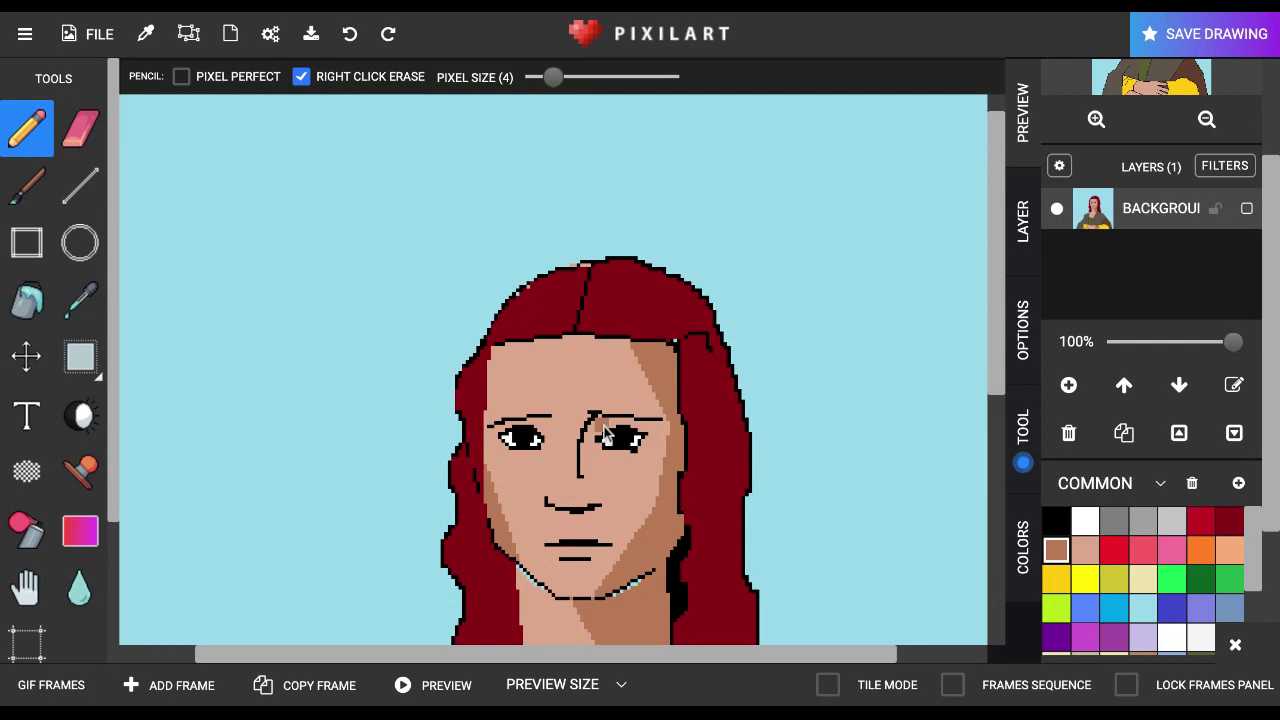
{"action": "mouse_move", "coordinate": [605, 433]}
{"action": "left_mouse_down"}
{"action": "mouse_move", "coordinate": [592, 430]}
{"action": "mouse_move", "coordinate": [657, 441]}
{"action": "left_mouse_up"}
{"action": "left_click_drag", "start_coordinate": [555, 430], "coordinate": [547, 437]}
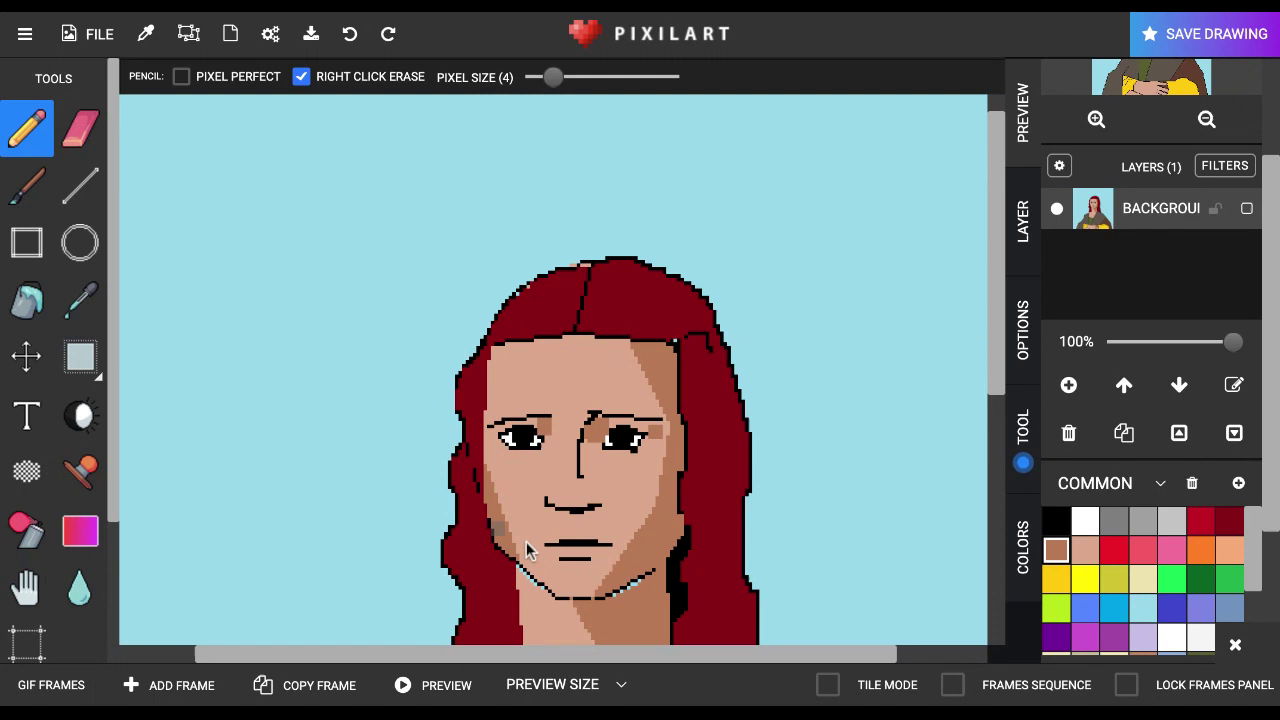
{"action": "left_click", "coordinate": [577, 521]}
{"action": "scroll", "coordinate": [540, 410], "scroll_direction": "down", "scroll_amount": 2}
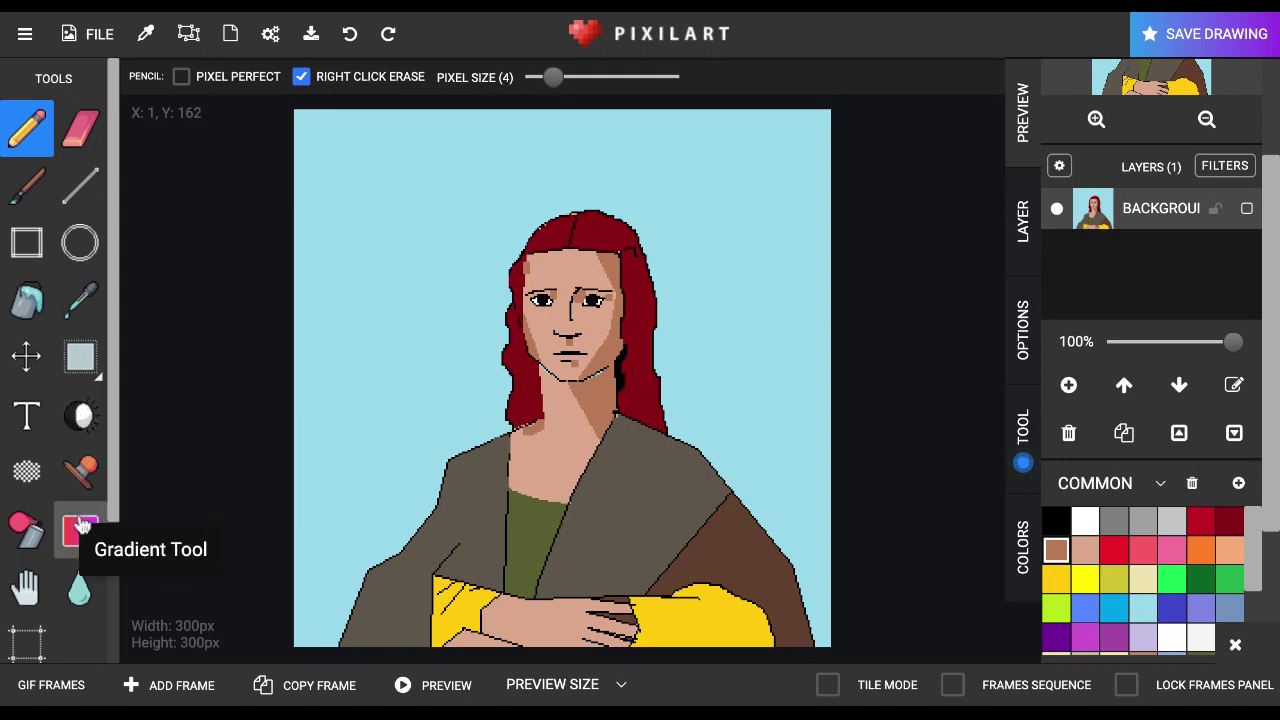
Soften the brown shading along the right side of the face and around the mouth with the Blur filter at size 6
{"action": "left_click", "coordinate": [77, 595]}
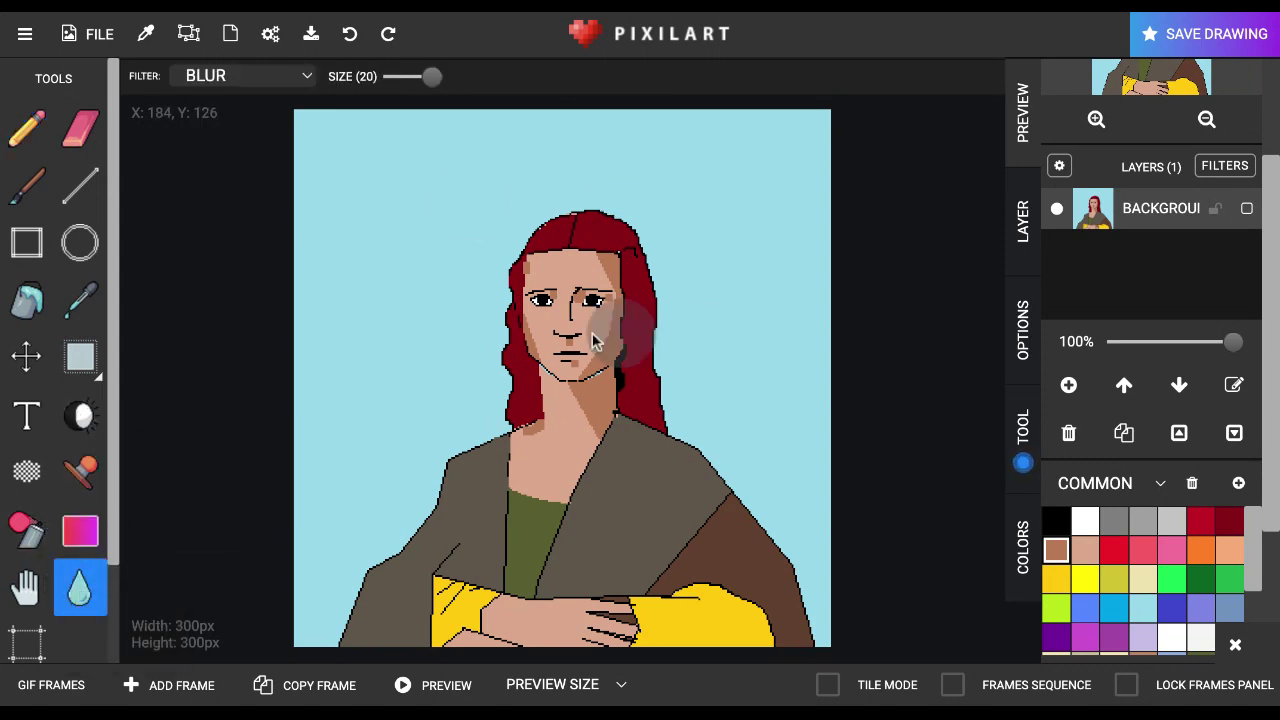
{"action": "left_click_drag", "start_coordinate": [435, 77], "coordinate": [400, 82]}
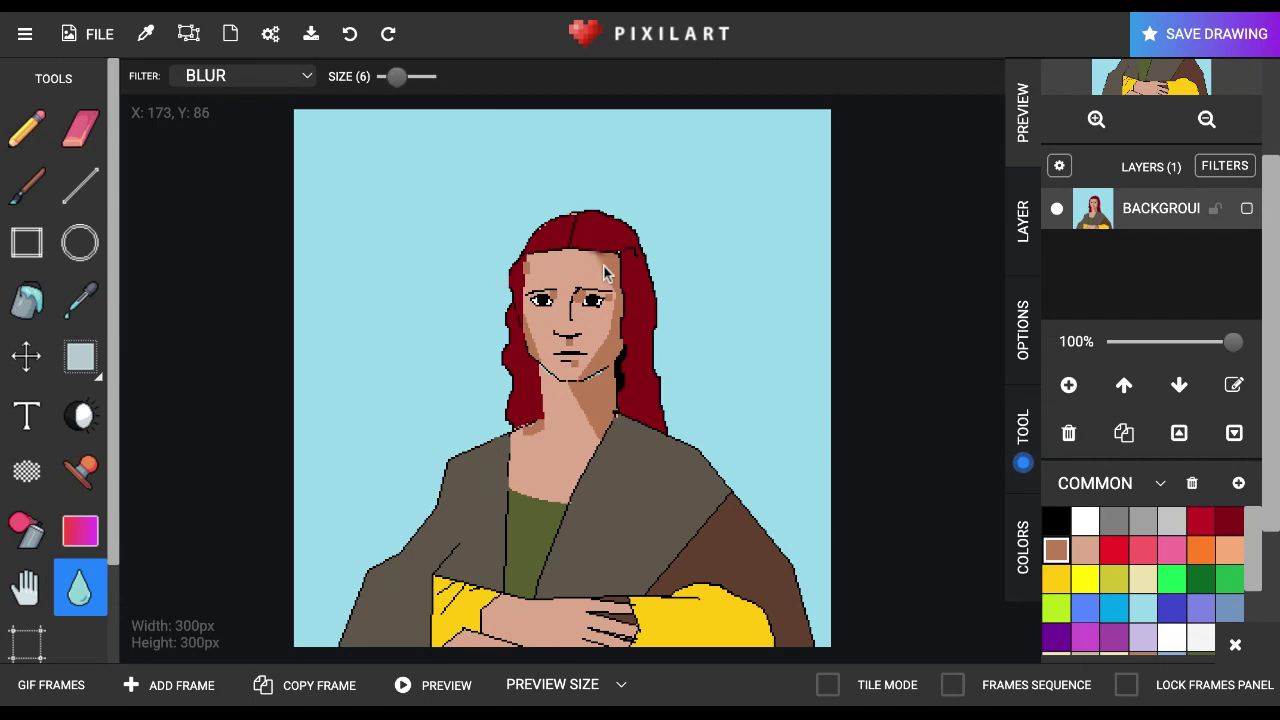
{"action": "scroll", "coordinate": [605, 292], "scroll_direction": "up", "scroll_amount": 5}
{"action": "mouse_move", "coordinate": [605, 300]}
{"action": "left_mouse_down"}
{"action": "mouse_move", "coordinate": [616, 452]}
{"action": "mouse_move", "coordinate": [563, 489]}
{"action": "mouse_move", "coordinate": [542, 484]}
{"action": "left_mouse_up"}
{"action": "scroll", "coordinate": [614, 457], "scroll_direction": "down", "scroll_amount": 3}
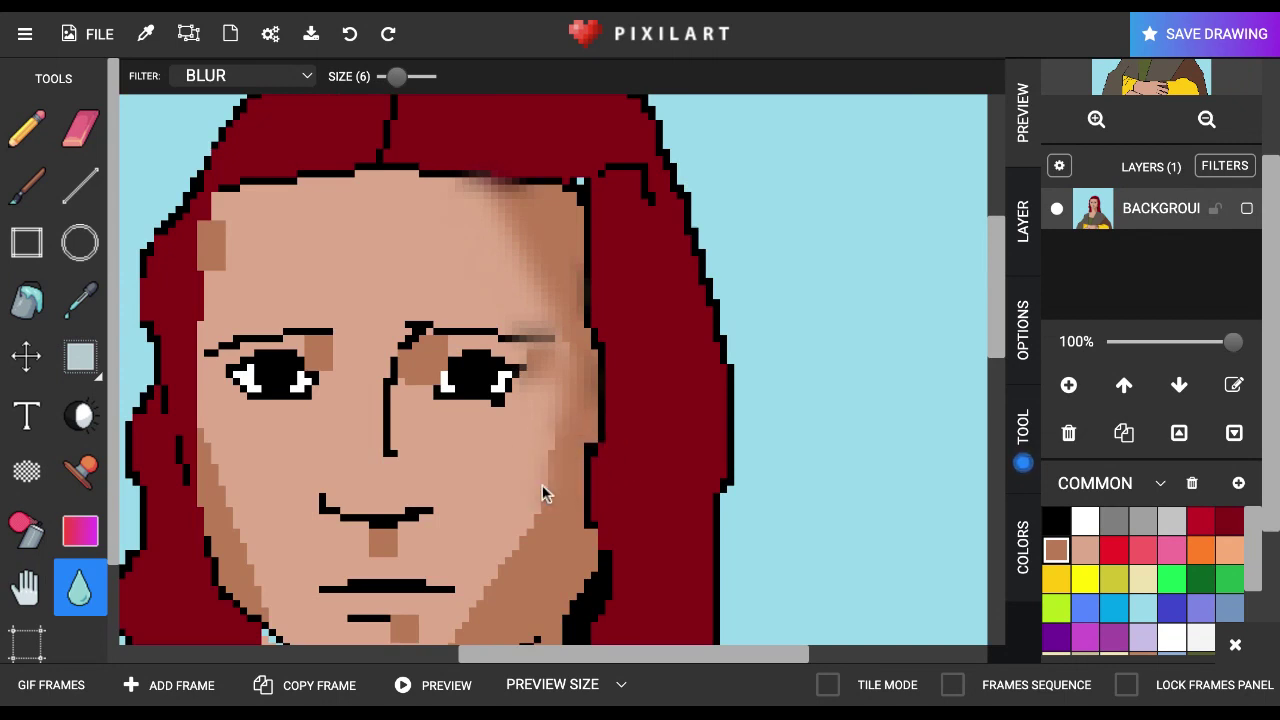
{"action": "left_click", "coordinate": [542, 484]}
{"action": "left_click", "coordinate": [487, 590]}
{"action": "mouse_move", "coordinate": [565, 605]}
{"action": "left_mouse_down"}
{"action": "mouse_move", "coordinate": [457, 600]}
{"action": "mouse_move", "coordinate": [394, 580]}
{"action": "mouse_move", "coordinate": [394, 566]}
{"action": "mouse_move", "coordinate": [356, 570]}
{"action": "left_mouse_up"}
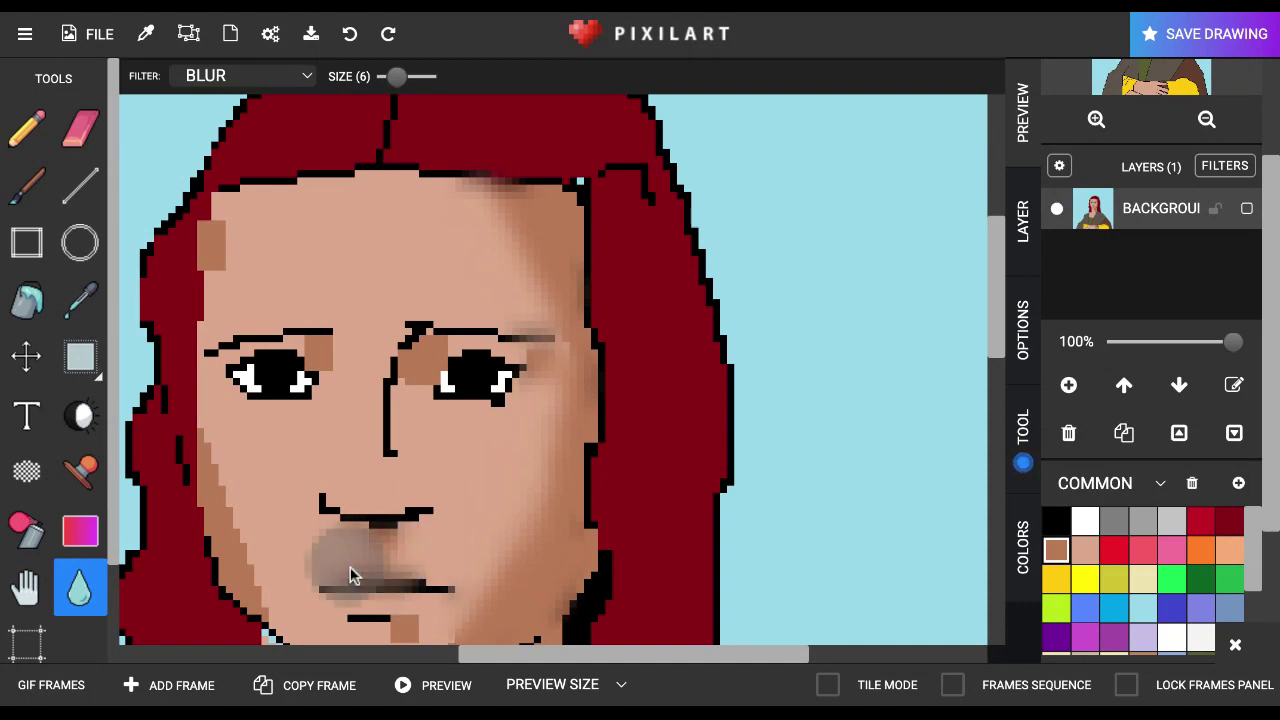
Blur the shading on the left cheek and temple, the left eyebrow, the inner eye corners and the nose line
{"action": "mouse_move", "coordinate": [245, 507]}
{"action": "left_mouse_down"}
{"action": "mouse_move", "coordinate": [236, 570]}
{"action": "mouse_move", "coordinate": [256, 620]}
{"action": "left_mouse_up"}
{"action": "left_click_drag", "start_coordinate": [262, 252], "coordinate": [259, 250]}
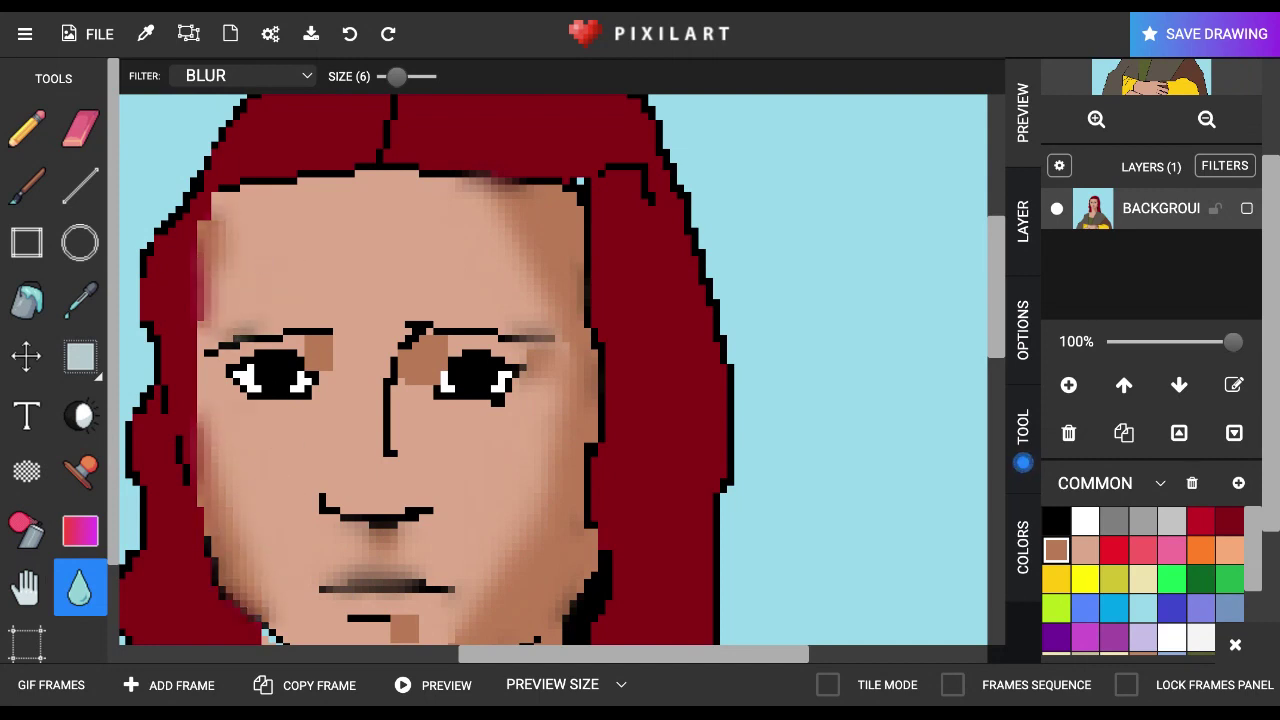
{"action": "left_click_drag", "start_coordinate": [268, 329], "coordinate": [315, 326]}
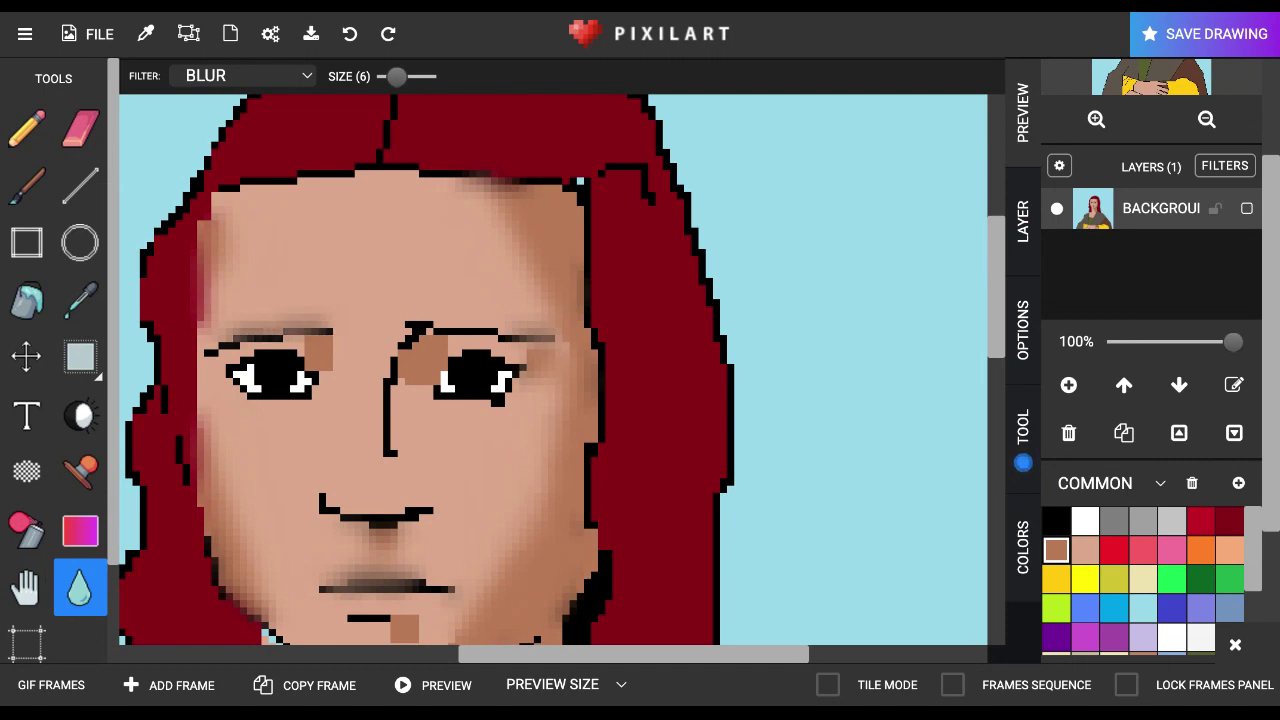
{"action": "left_click_drag", "start_coordinate": [340, 387], "coordinate": [343, 380]}
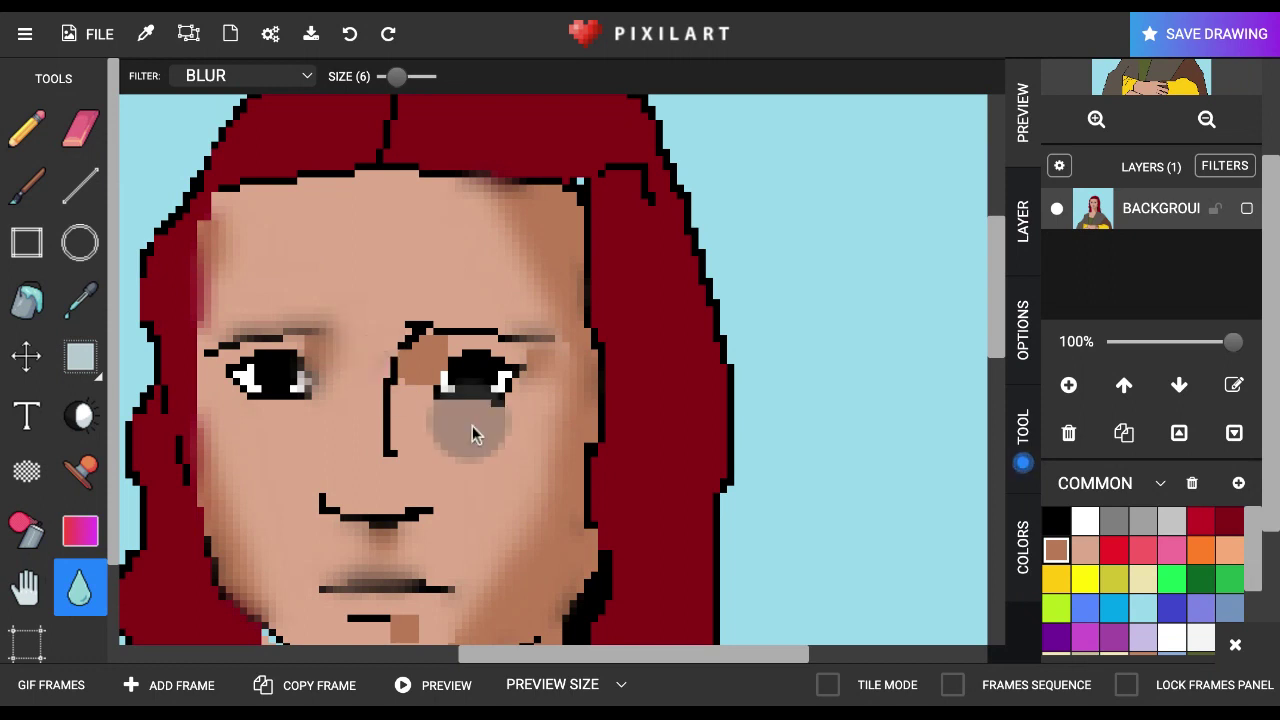
{"action": "mouse_move", "coordinate": [417, 408]}
{"action": "left_mouse_down"}
{"action": "mouse_move", "coordinate": [422, 348]}
{"action": "mouse_move", "coordinate": [436, 327]}
{"action": "mouse_move", "coordinate": [445, 342]}
{"action": "left_mouse_up"}
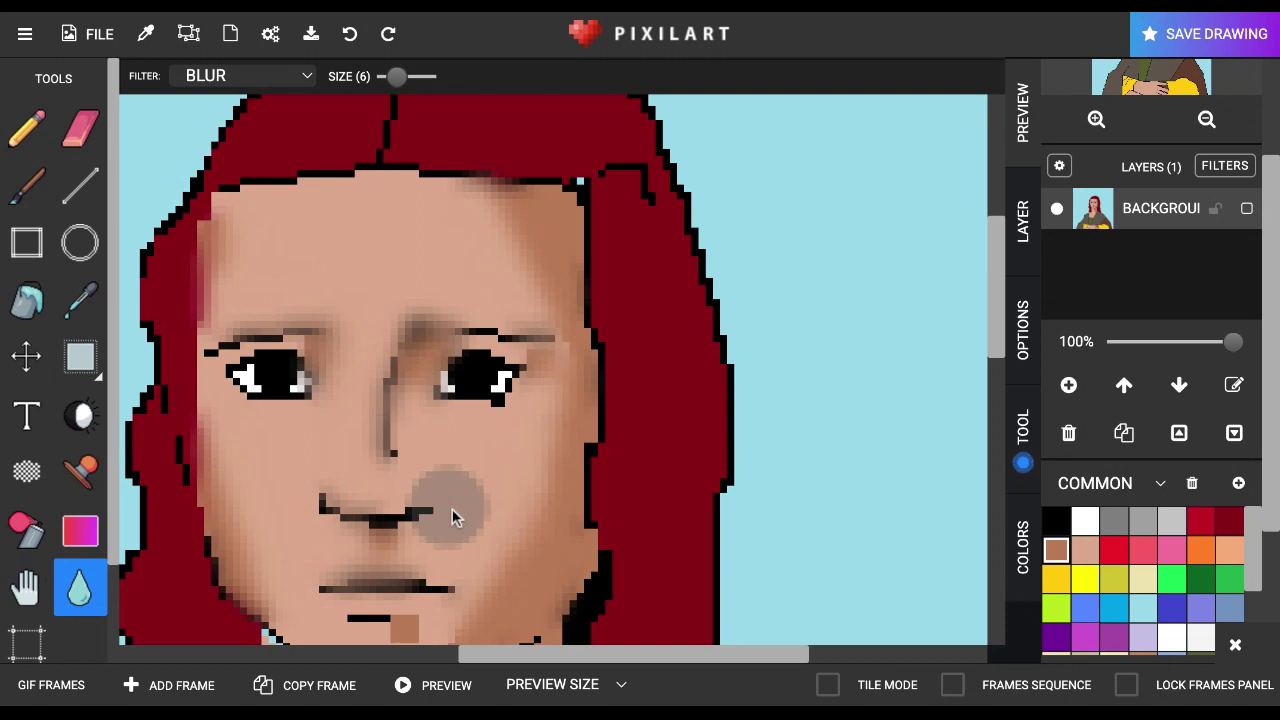
{"action": "left_click_drag", "start_coordinate": [271, 420], "coordinate": [275, 383]}
{"action": "key", "text": "ctrl+z"}
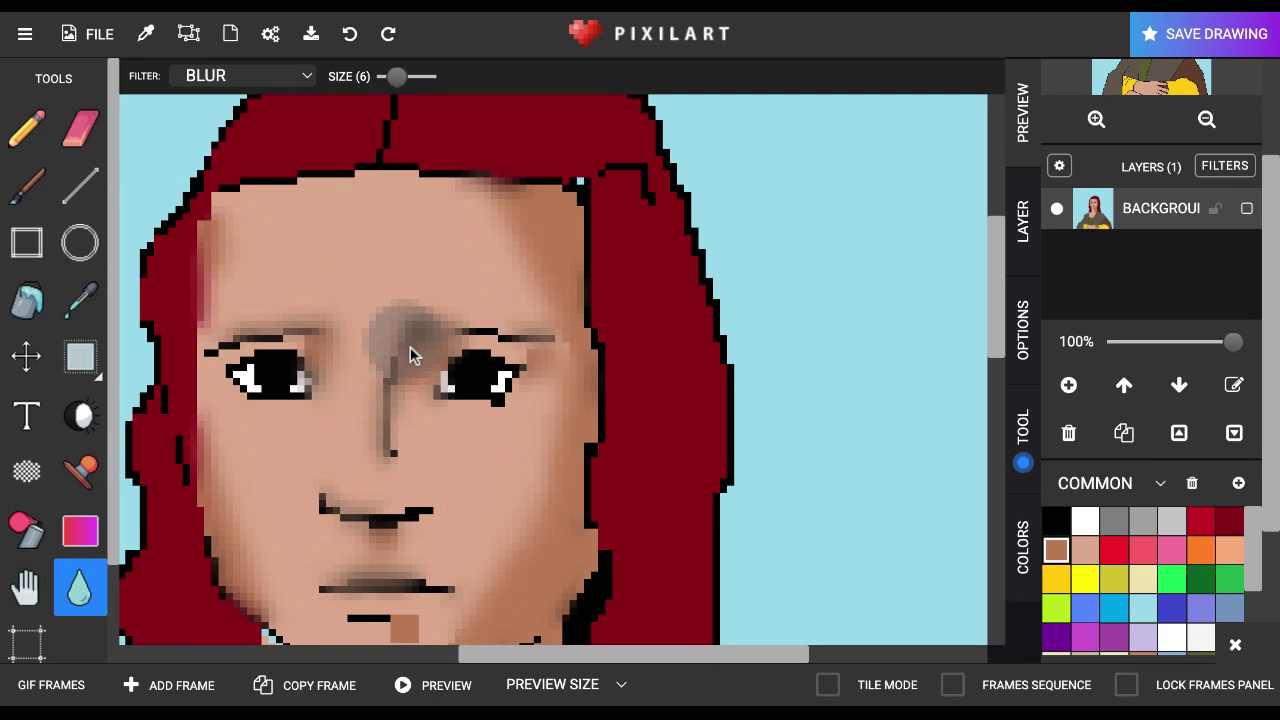
Blur the black hair parting line and the dark strand beside the upper right of the forehead
{"action": "scroll", "coordinate": [410, 355], "scroll_direction": "down", "scroll_amount": 3}
{"action": "scroll", "coordinate": [588, 262], "scroll_direction": "up", "scroll_amount": 3}
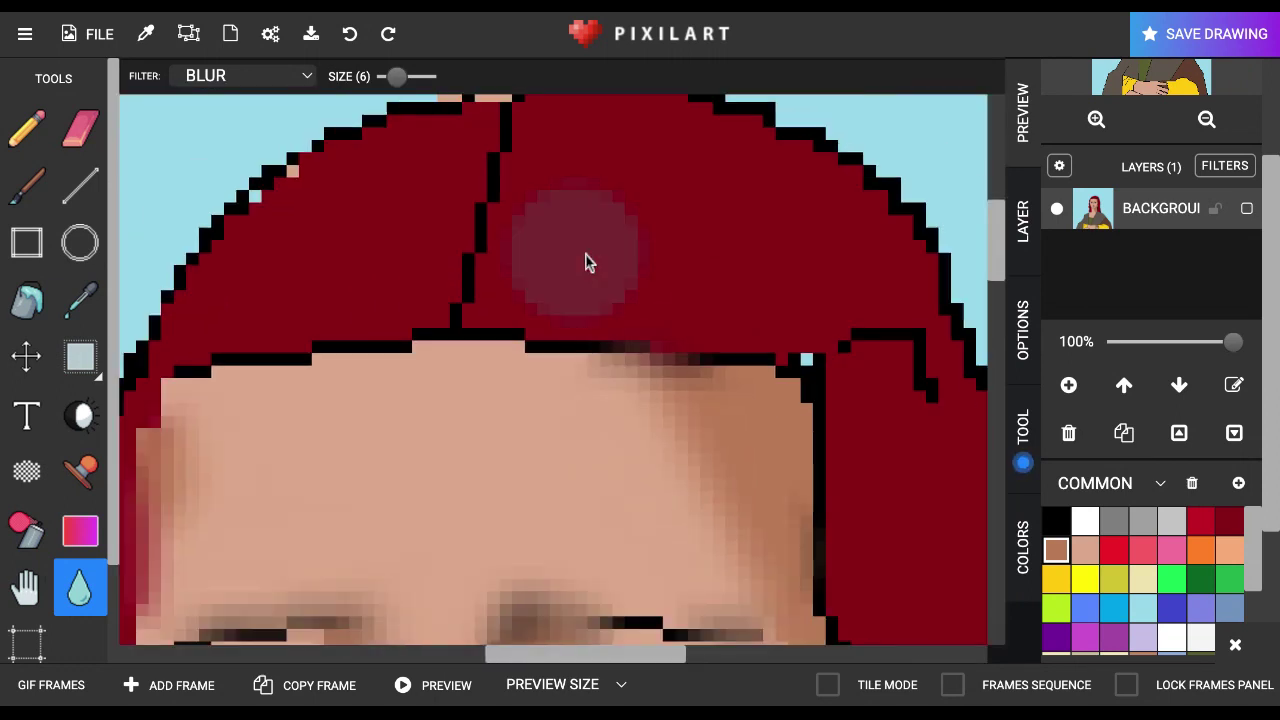
{"action": "mouse_move", "coordinate": [480, 250]}
{"action": "left_mouse_down"}
{"action": "mouse_move", "coordinate": [491, 205]}
{"action": "mouse_move", "coordinate": [489, 292]}
{"action": "mouse_move", "coordinate": [506, 116]}
{"action": "left_mouse_up"}
{"action": "left_click_drag", "start_coordinate": [900, 400], "coordinate": [900, 405]}
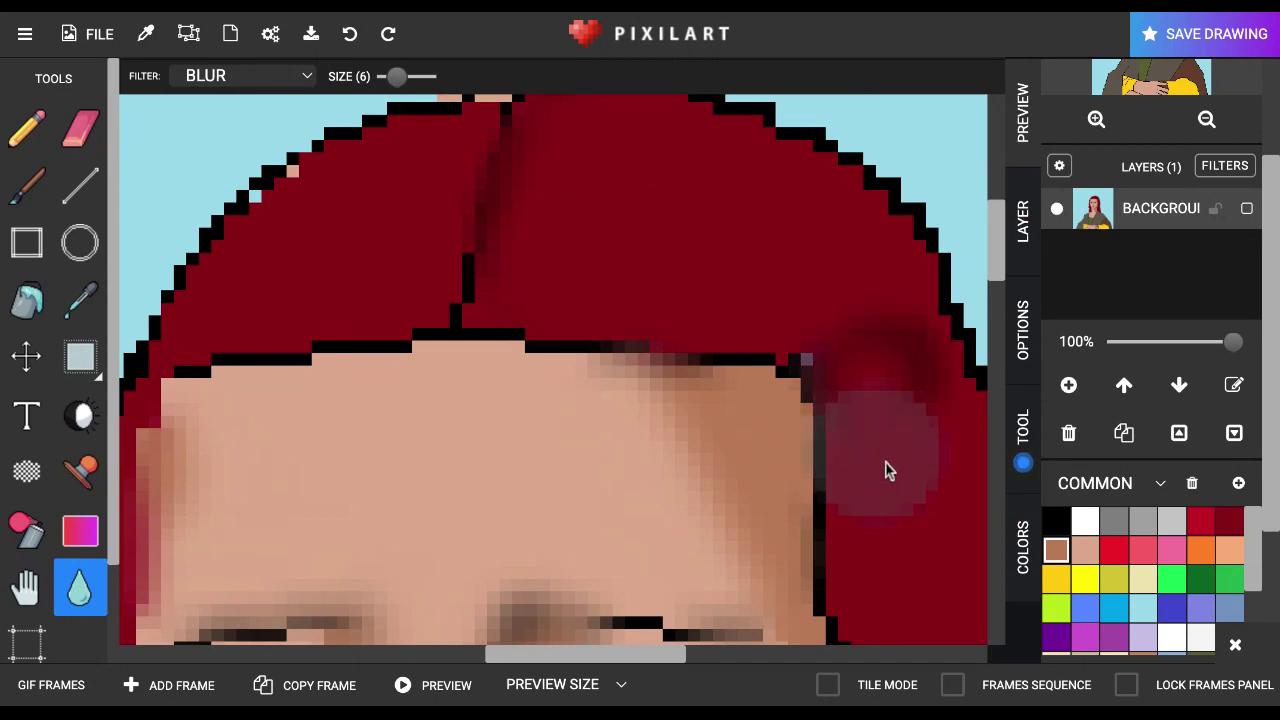
{"action": "scroll", "coordinate": [900, 486], "scroll_direction": "down", "scroll_amount": 5}
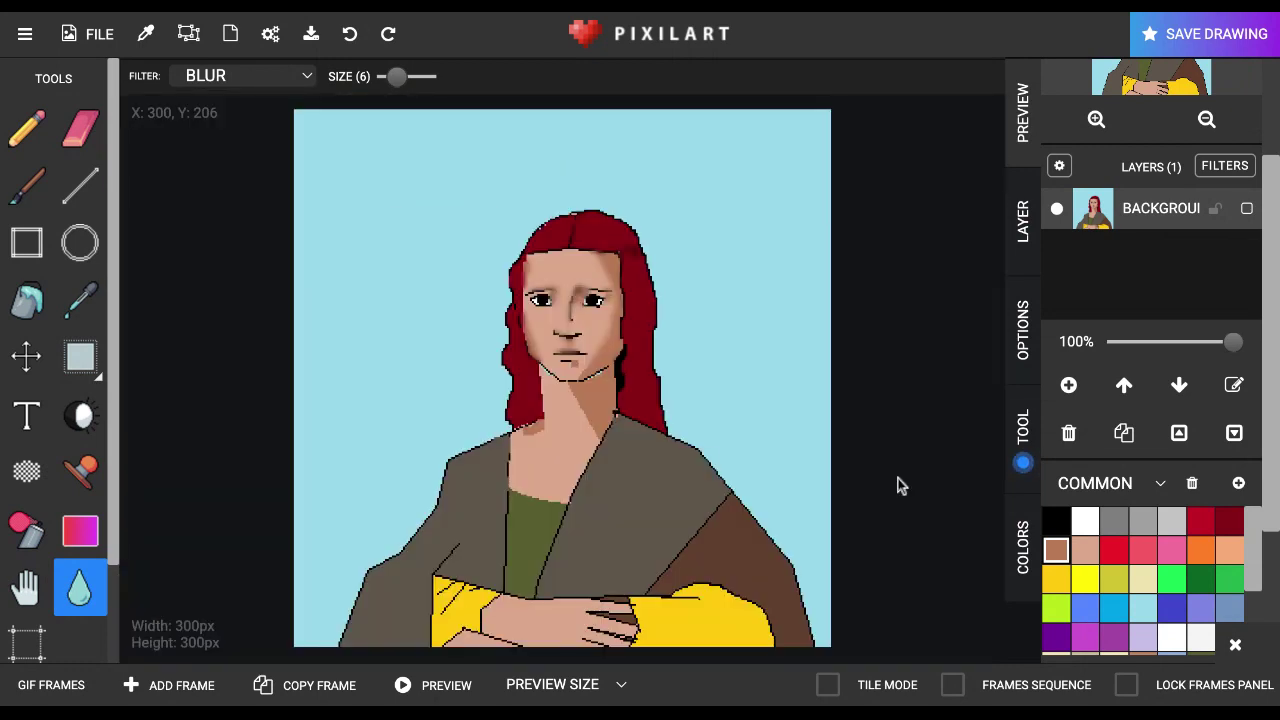
Blur the diagonal edge of the neck shadow, the underside of the chin and the neckline on the right
{"action": "scroll", "coordinate": [578, 410], "scroll_direction": "up", "scroll_amount": 5}
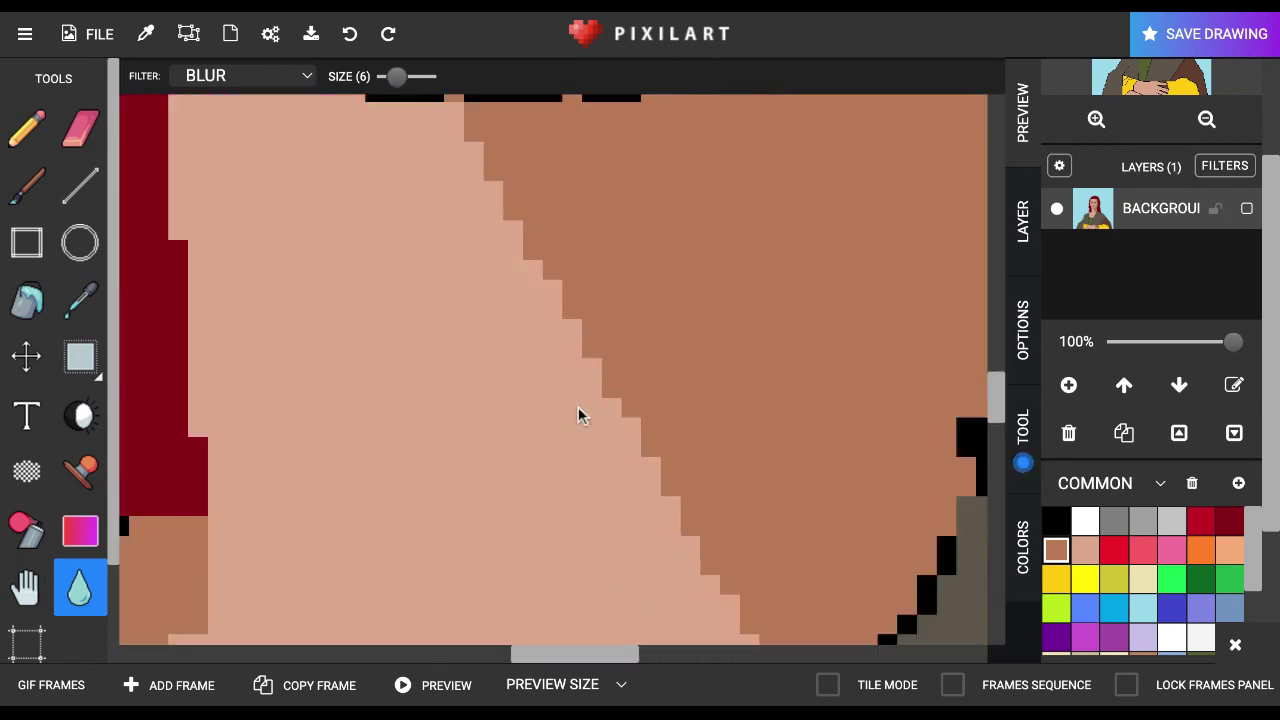
{"action": "left_click_drag", "start_coordinate": [590, 402], "coordinate": [593, 400]}
{"action": "mouse_move", "coordinate": [640, 150]}
{"action": "left_mouse_down"}
{"action": "mouse_move", "coordinate": [499, 190]}
{"action": "mouse_move", "coordinate": [450, 165]}
{"action": "mouse_move", "coordinate": [600, 145]}
{"action": "mouse_move", "coordinate": [730, 105]}
{"action": "left_mouse_up"}
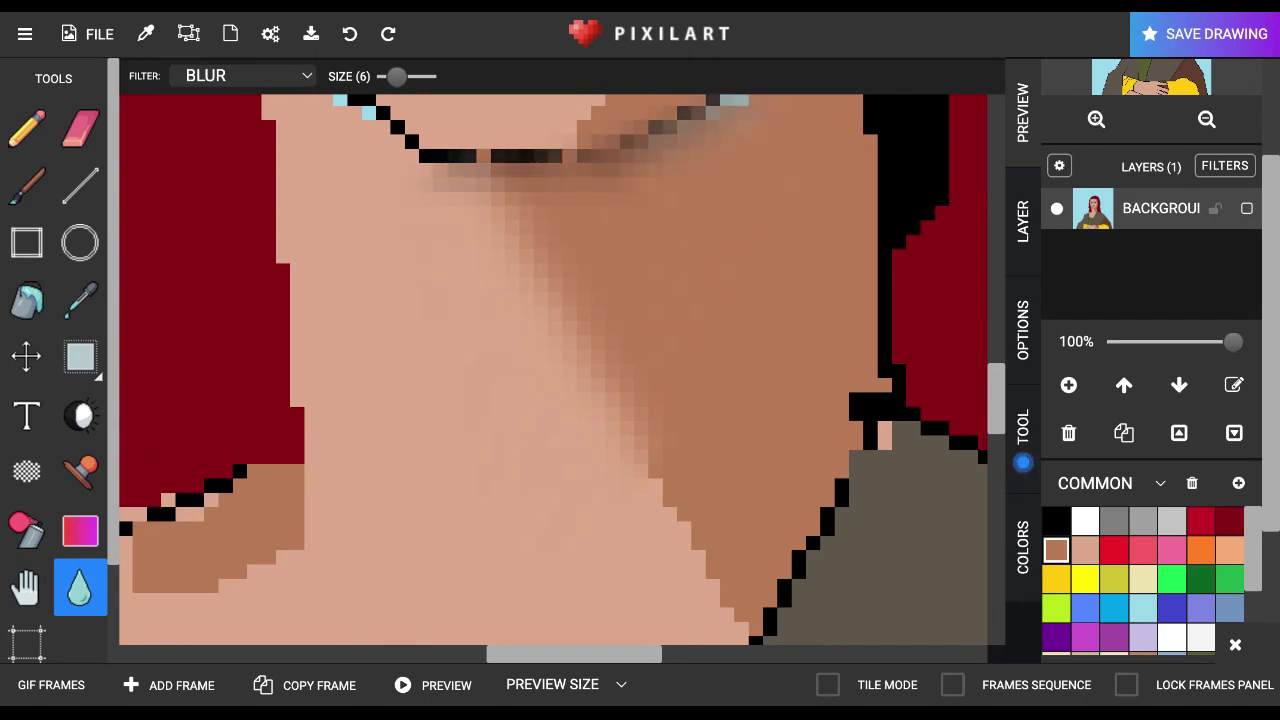
{"action": "mouse_move", "coordinate": [700, 520]}
{"action": "left_mouse_down"}
{"action": "mouse_move", "coordinate": [785, 565]}
{"action": "mouse_move", "coordinate": [795, 555]}
{"action": "mouse_move", "coordinate": [870, 300]}
{"action": "left_mouse_up"}
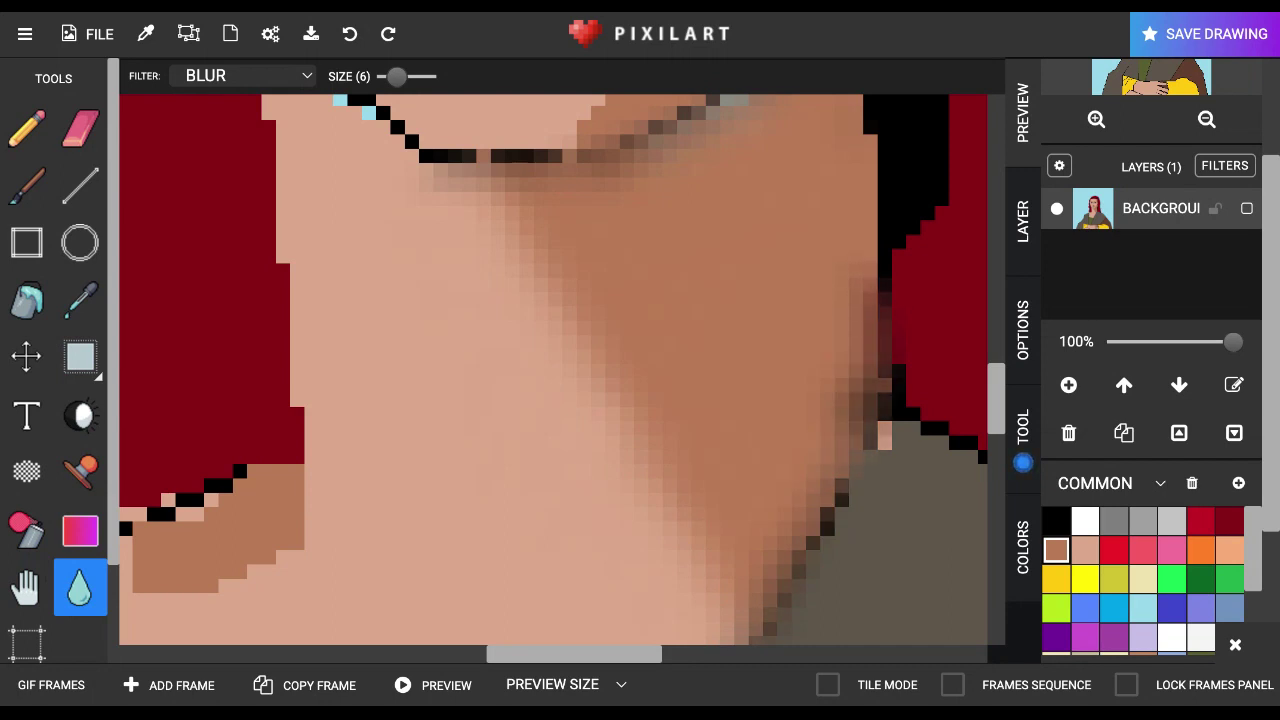
{"action": "scroll", "coordinate": [562, 370], "scroll_direction": "down", "scroll_amount": 3}
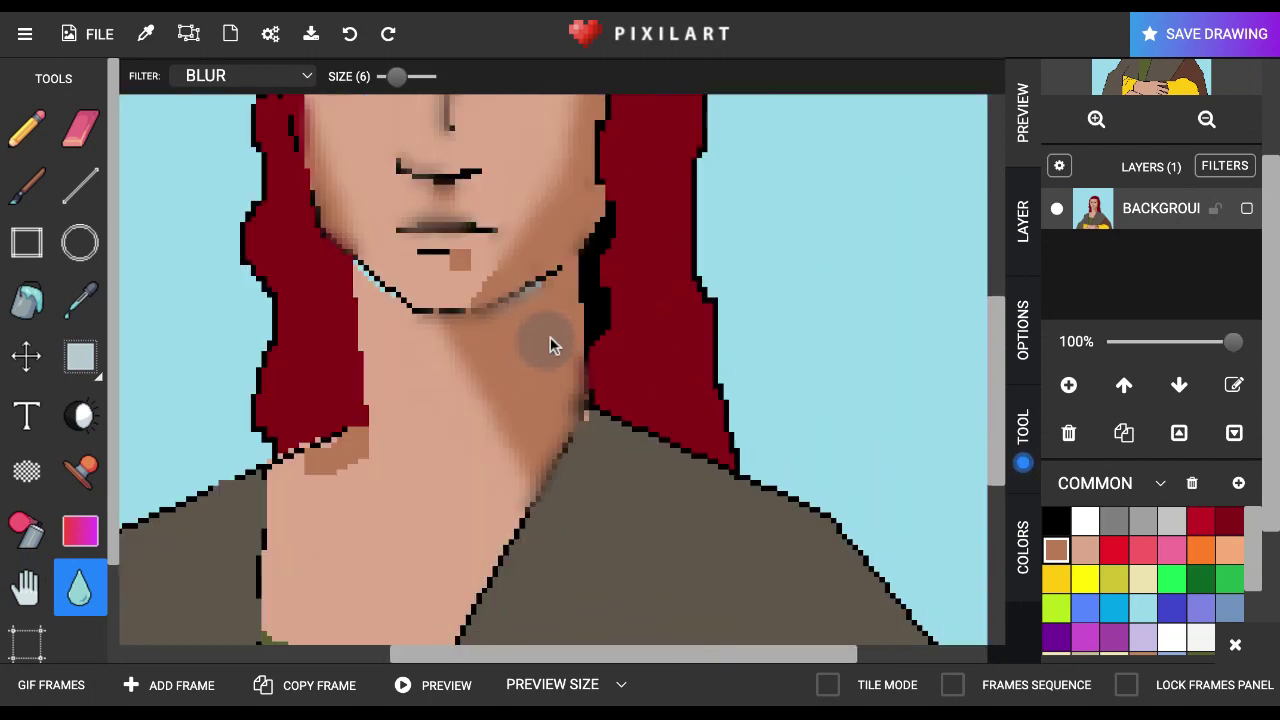
Blur the right jawline, the shading under the lips and by the shoulder, the left jawline and the hair edge beside the neck
{"action": "left_click_drag", "start_coordinate": [564, 331], "coordinate": [580, 258]}
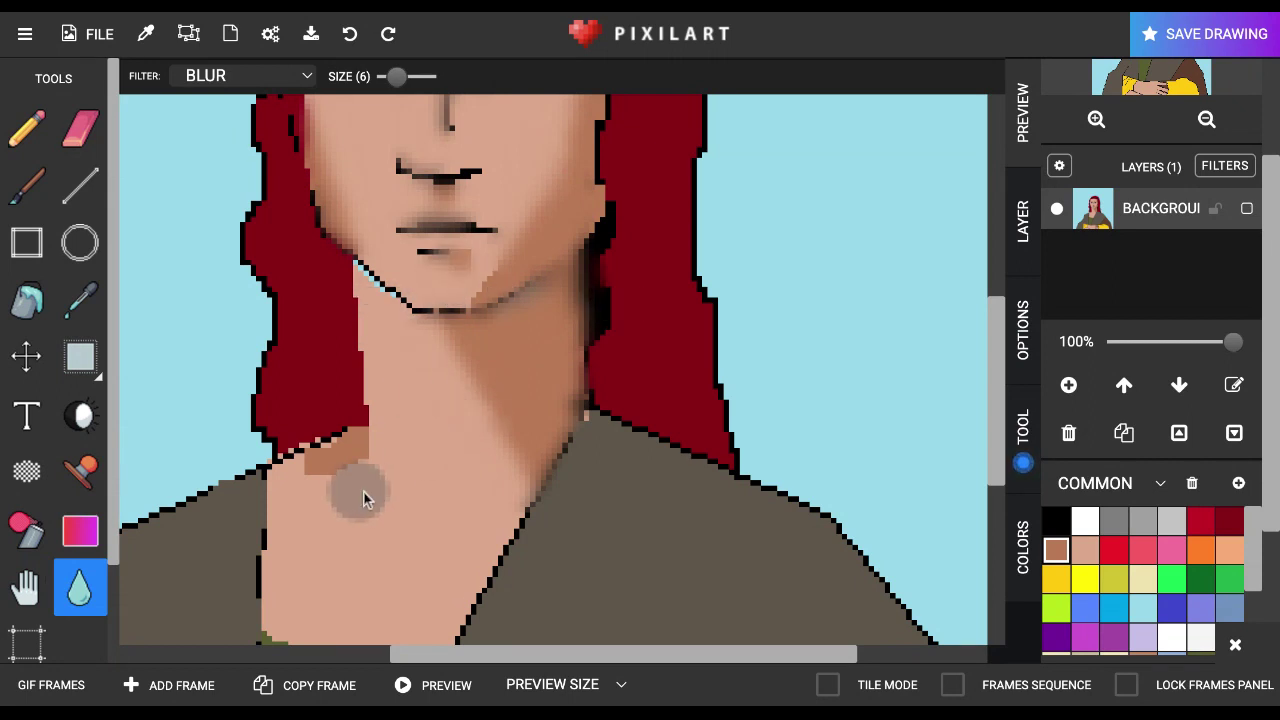
{"action": "mouse_move", "coordinate": [370, 440]}
{"action": "left_mouse_down"}
{"action": "mouse_move", "coordinate": [352, 466]}
{"action": "mouse_move", "coordinate": [330, 440]}
{"action": "mouse_move", "coordinate": [322, 465]}
{"action": "mouse_move", "coordinate": [288, 457]}
{"action": "left_mouse_up"}
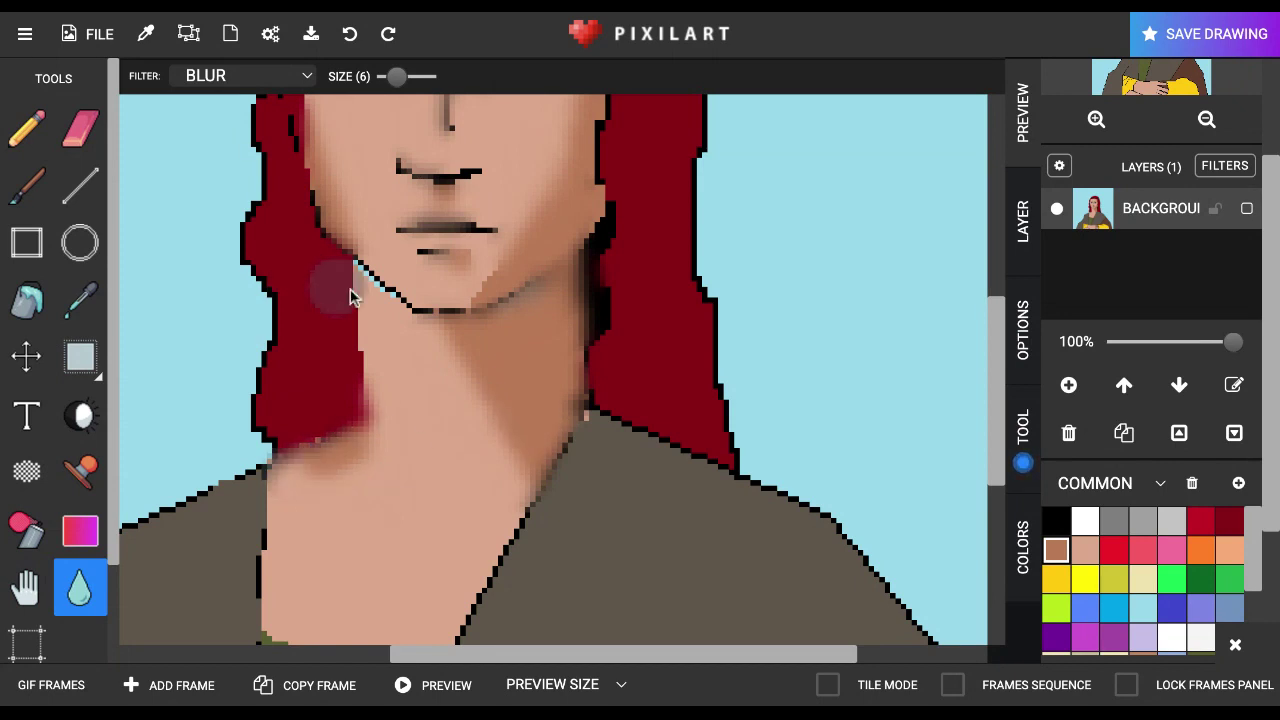
{"action": "left_click_drag", "start_coordinate": [391, 315], "coordinate": [358, 268]}
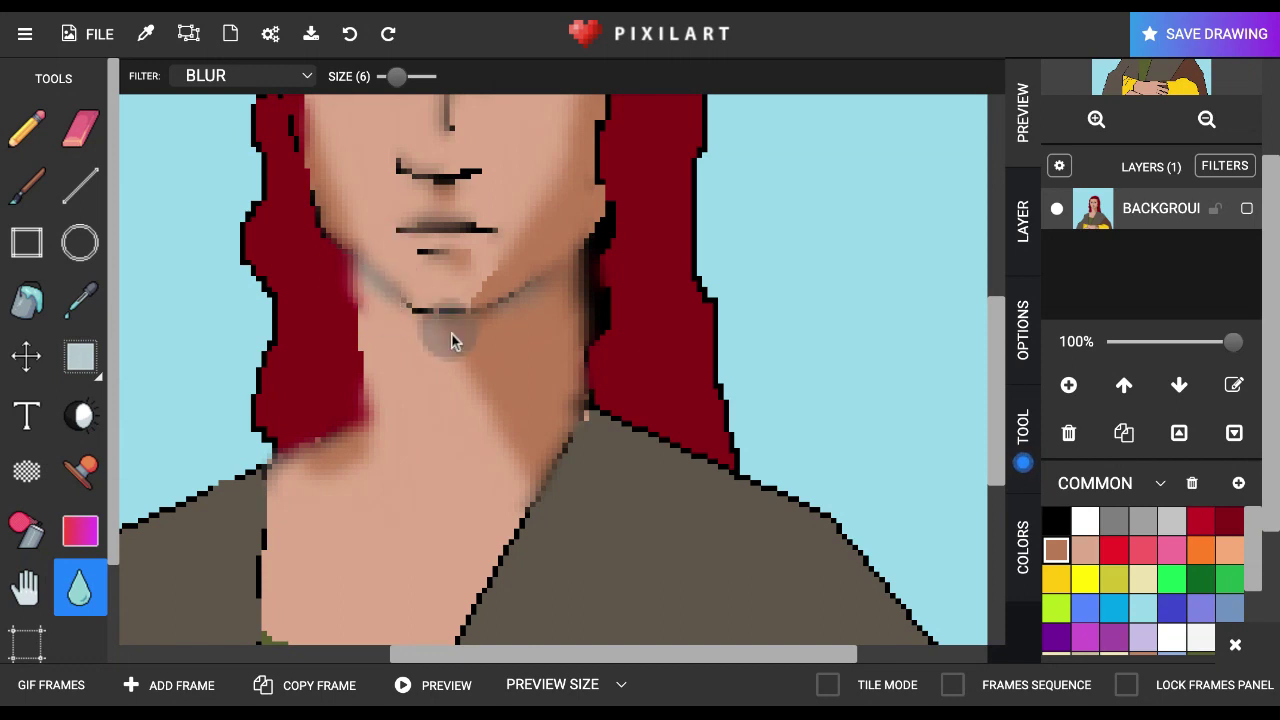
{"action": "left_click_drag", "start_coordinate": [368, 368], "coordinate": [362, 414]}
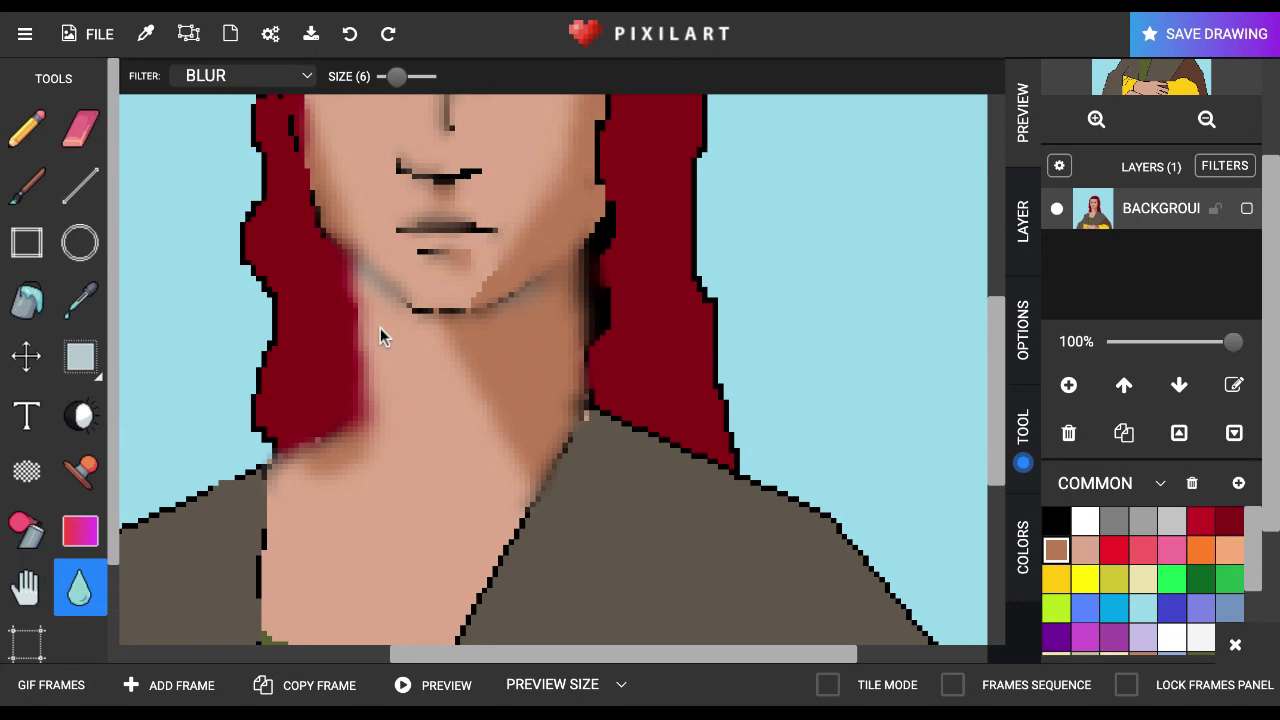
{"action": "scroll", "coordinate": [390, 320], "scroll_direction": "down", "scroll_amount": 5}
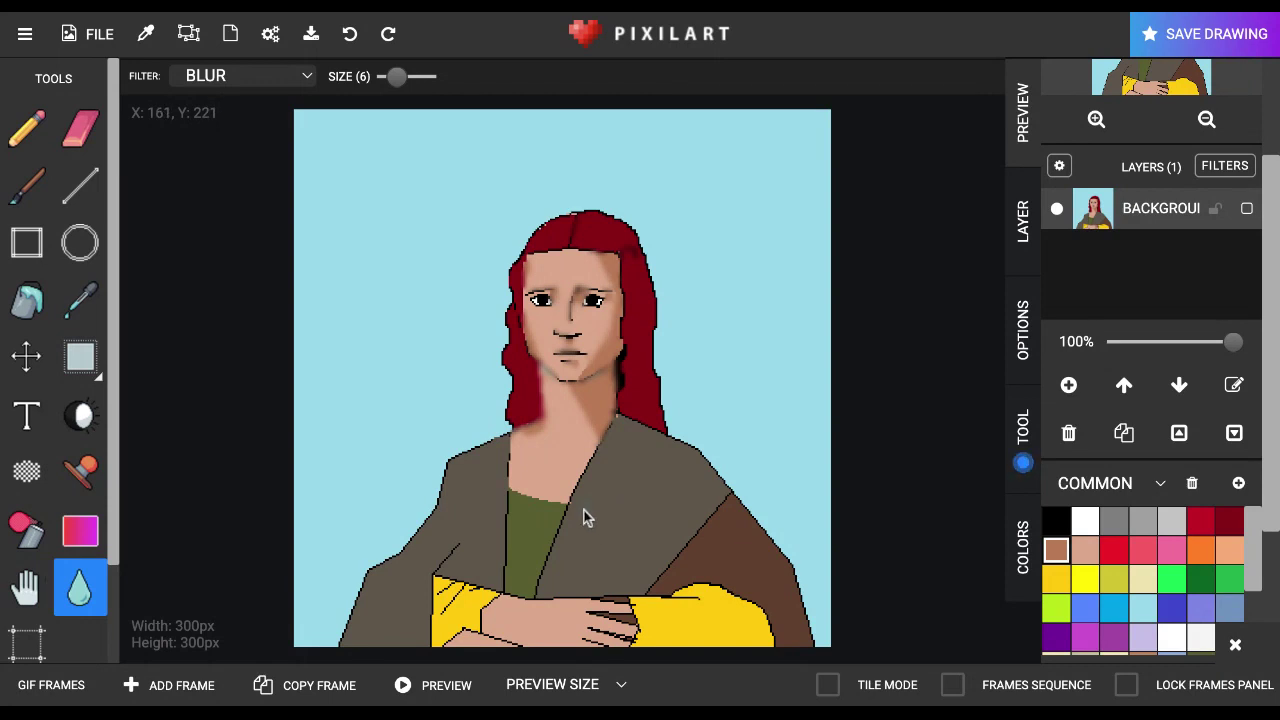
Draw black fold strokes on both sides of the grey-brown cloak and on the brown sleeve with the Pencil at pixel size 4
{"action": "left_click", "coordinate": [80, 185]}
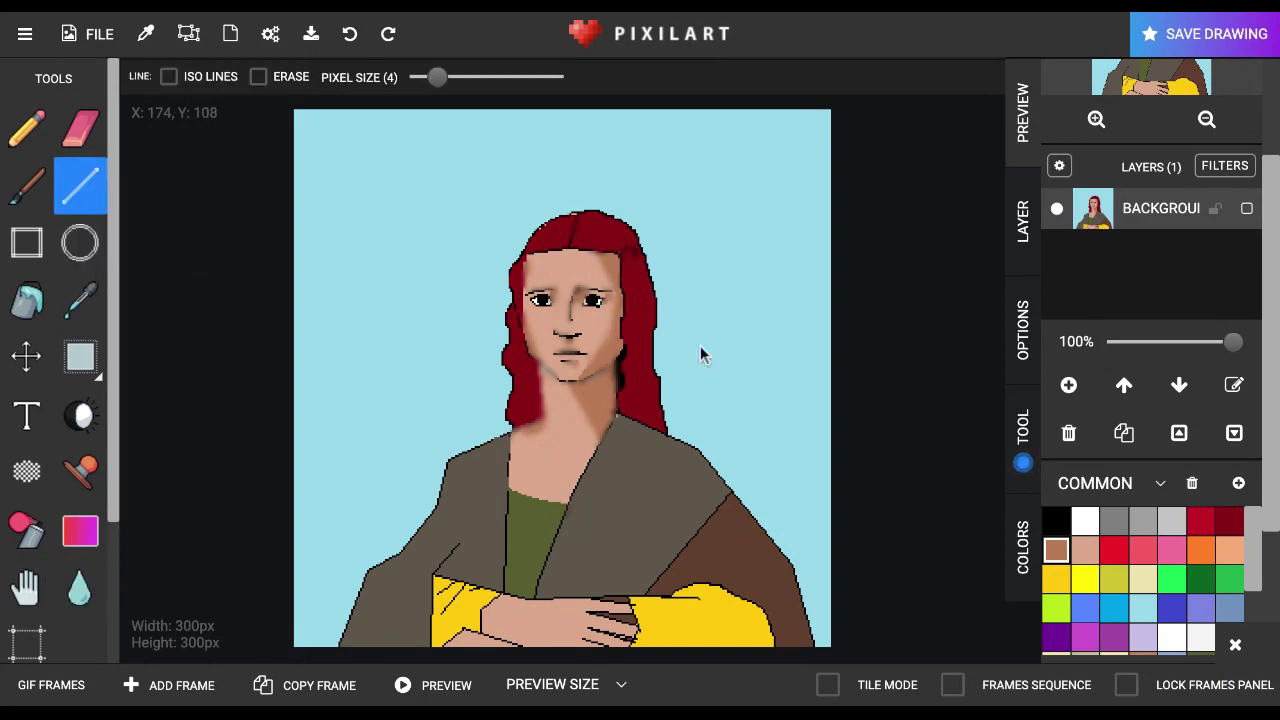
{"action": "left_click", "coordinate": [1066, 521]}
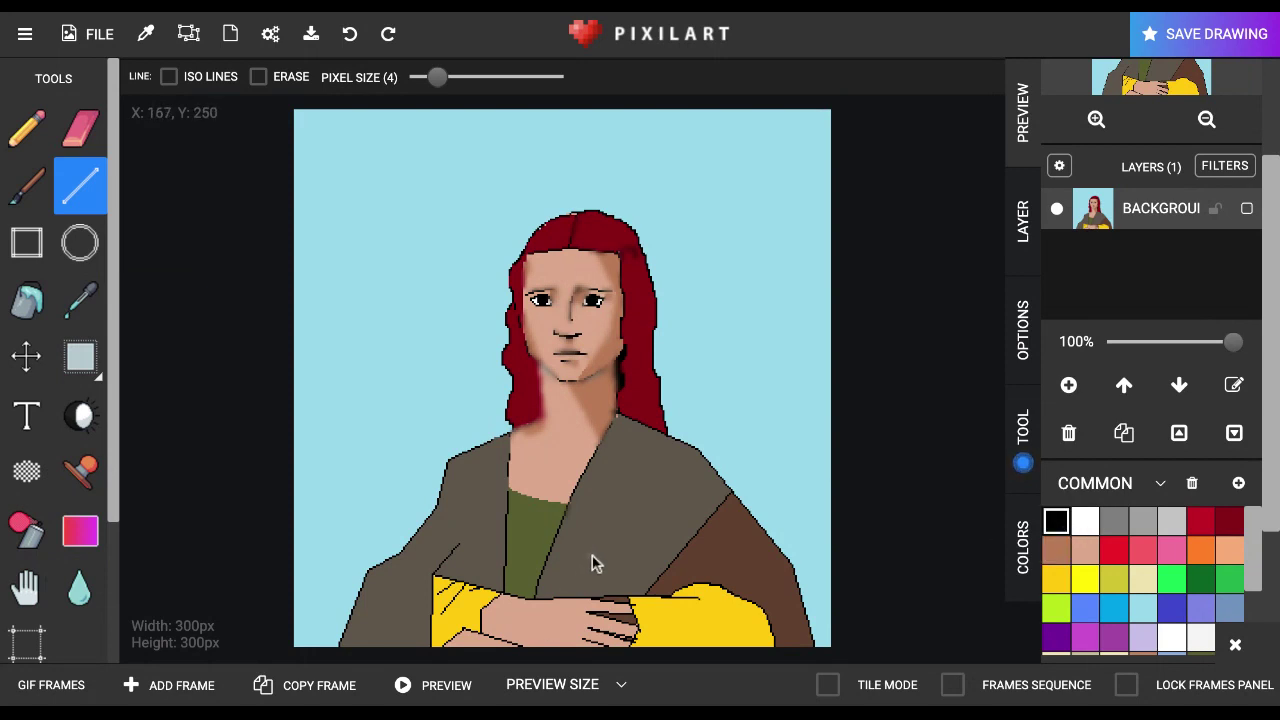
{"action": "left_click", "coordinate": [26, 128]}
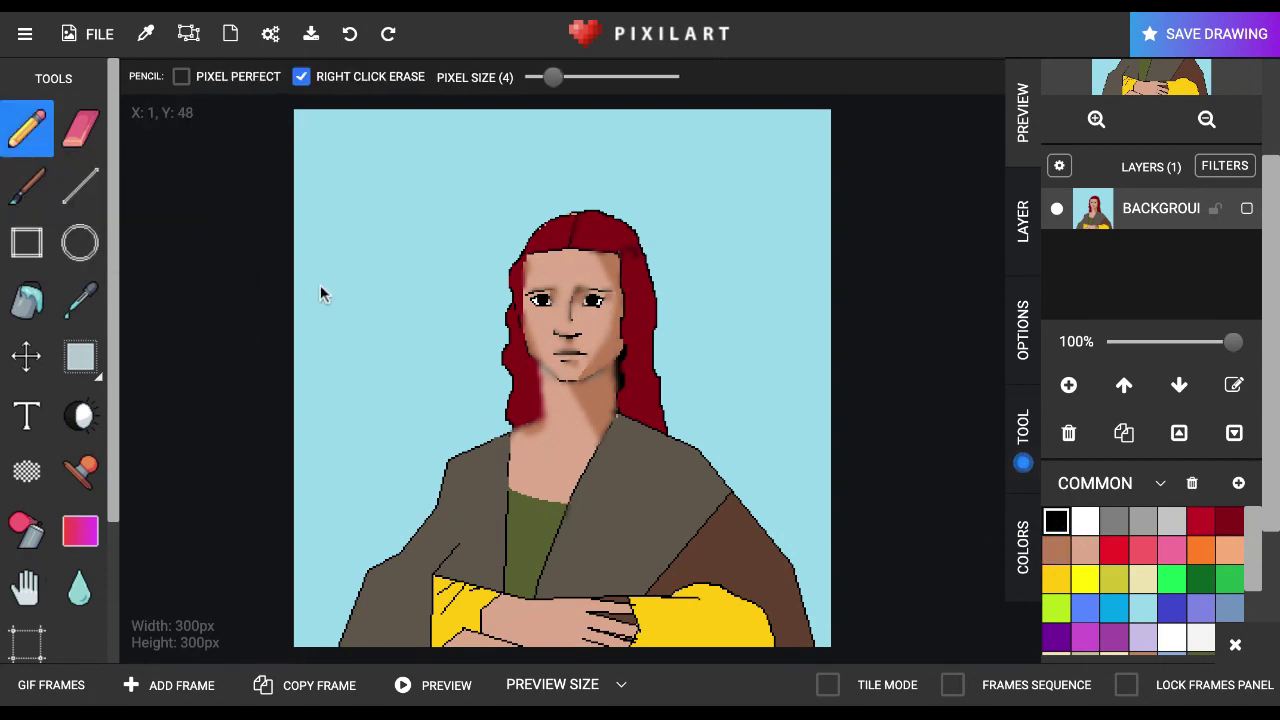
{"action": "mouse_move", "coordinate": [595, 541]}
{"action": "left_mouse_down"}
{"action": "mouse_move", "coordinate": [613, 494]}
{"action": "mouse_move", "coordinate": [629, 500]}
{"action": "mouse_move", "coordinate": [672, 465]}
{"action": "left_mouse_up"}
{"action": "left_click_drag", "start_coordinate": [640, 548], "coordinate": [697, 484]}
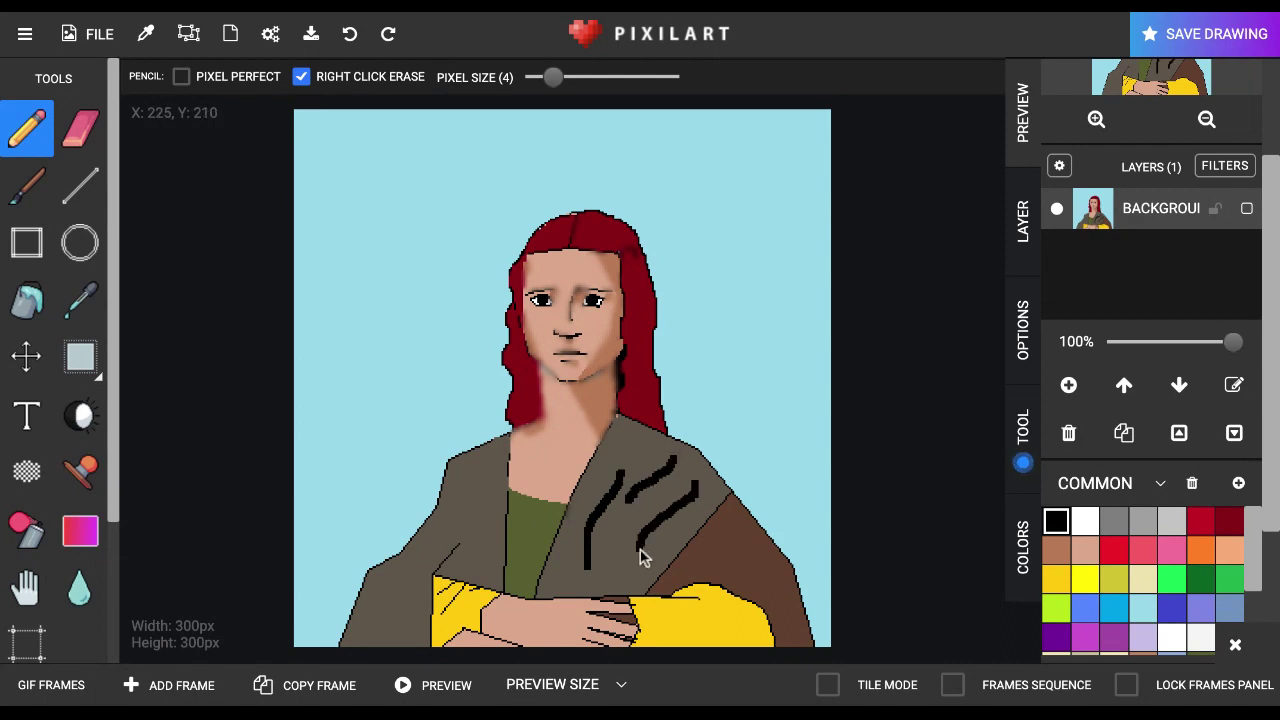
{"action": "mouse_move", "coordinate": [730, 541]}
{"action": "left_mouse_down"}
{"action": "mouse_move", "coordinate": [764, 559]}
{"action": "mouse_move", "coordinate": [757, 573]}
{"action": "mouse_move", "coordinate": [726, 558]}
{"action": "left_mouse_up"}
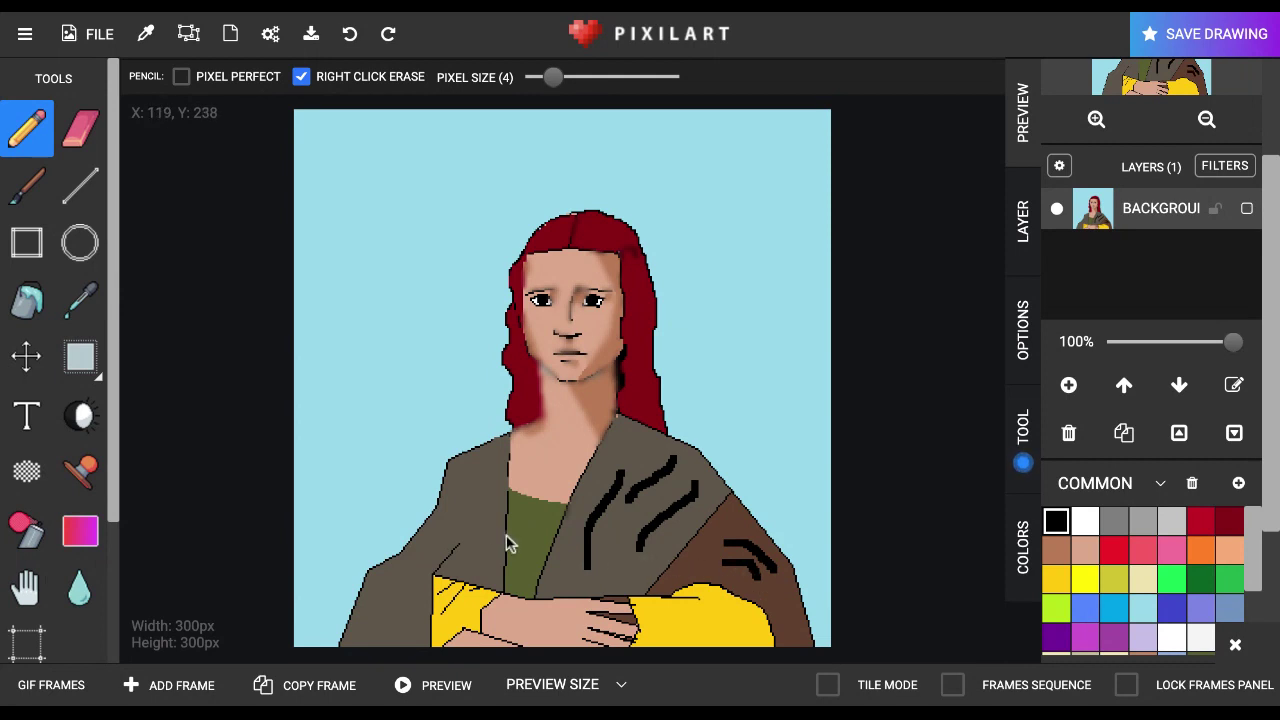
{"action": "mouse_move", "coordinate": [481, 526]}
{"action": "left_mouse_down"}
{"action": "mouse_move", "coordinate": [480, 480]}
{"action": "mouse_move", "coordinate": [462, 530]}
{"action": "left_mouse_up"}
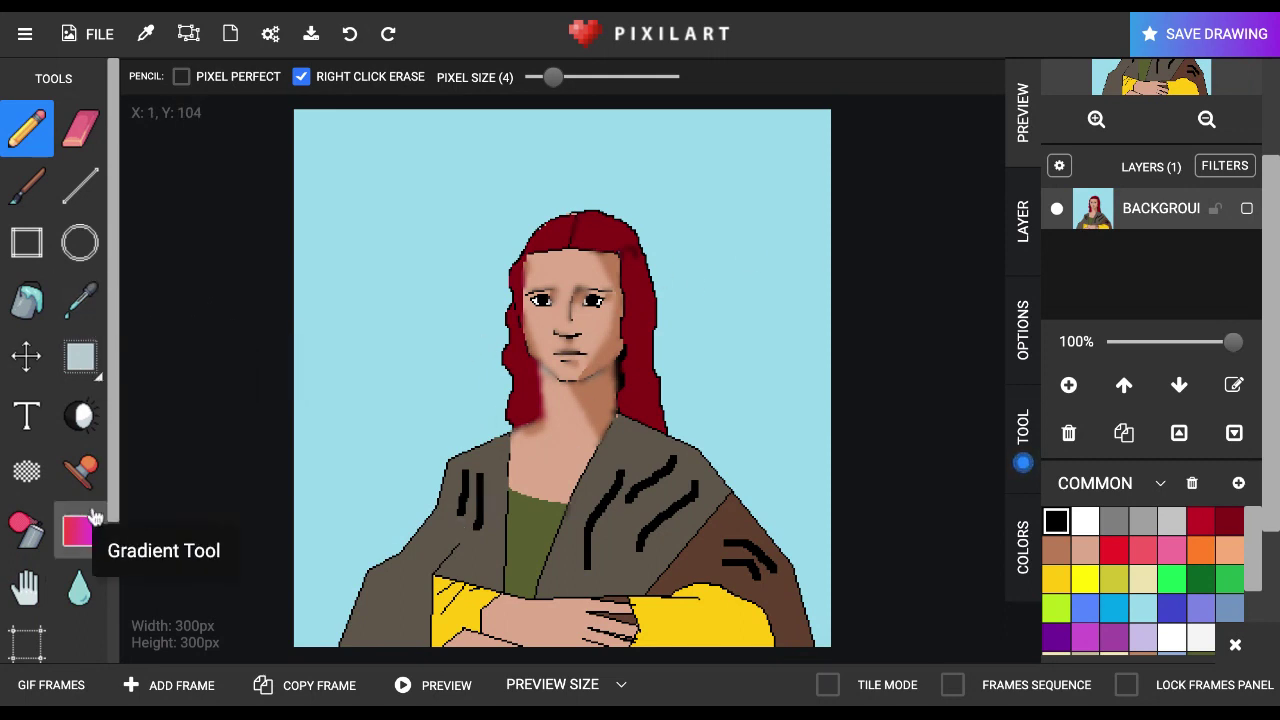
Soften the black fold strokes and the outlines of the left shoulder and right sleeve with the Blur filter at size 10
{"action": "left_click", "coordinate": [80, 589]}
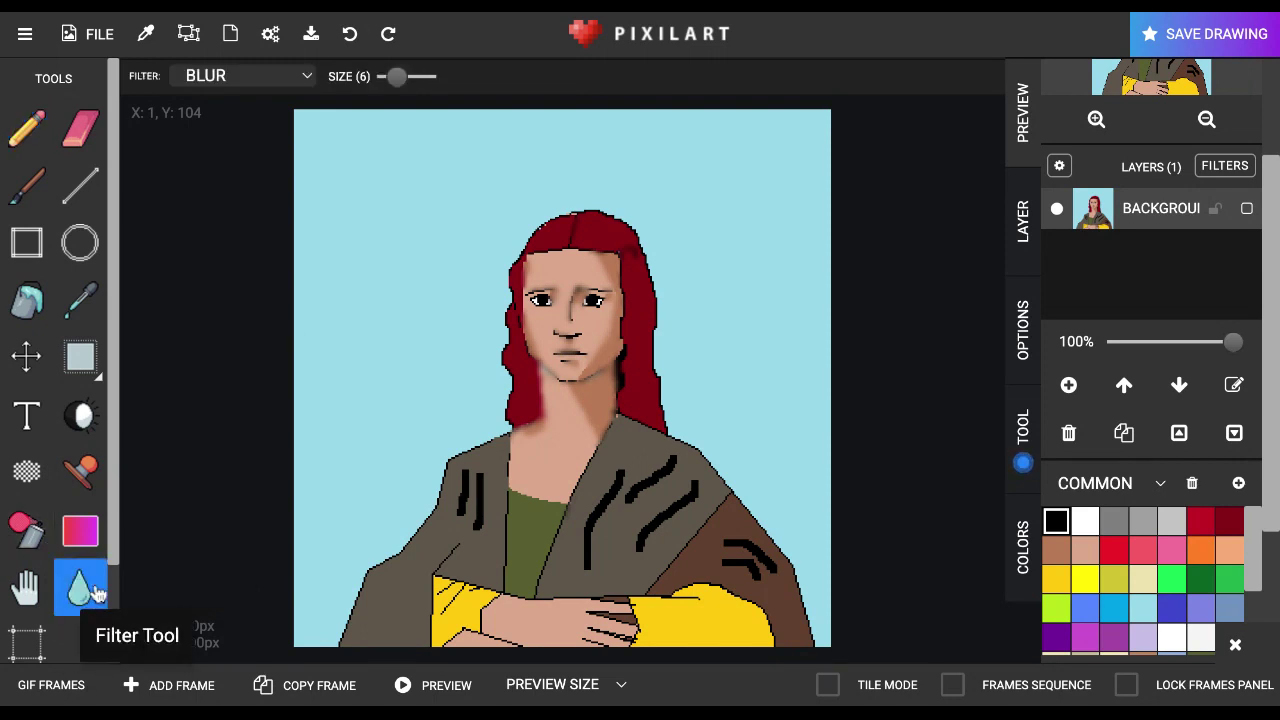
{"action": "left_click_drag", "start_coordinate": [617, 530], "coordinate": [607, 517]}
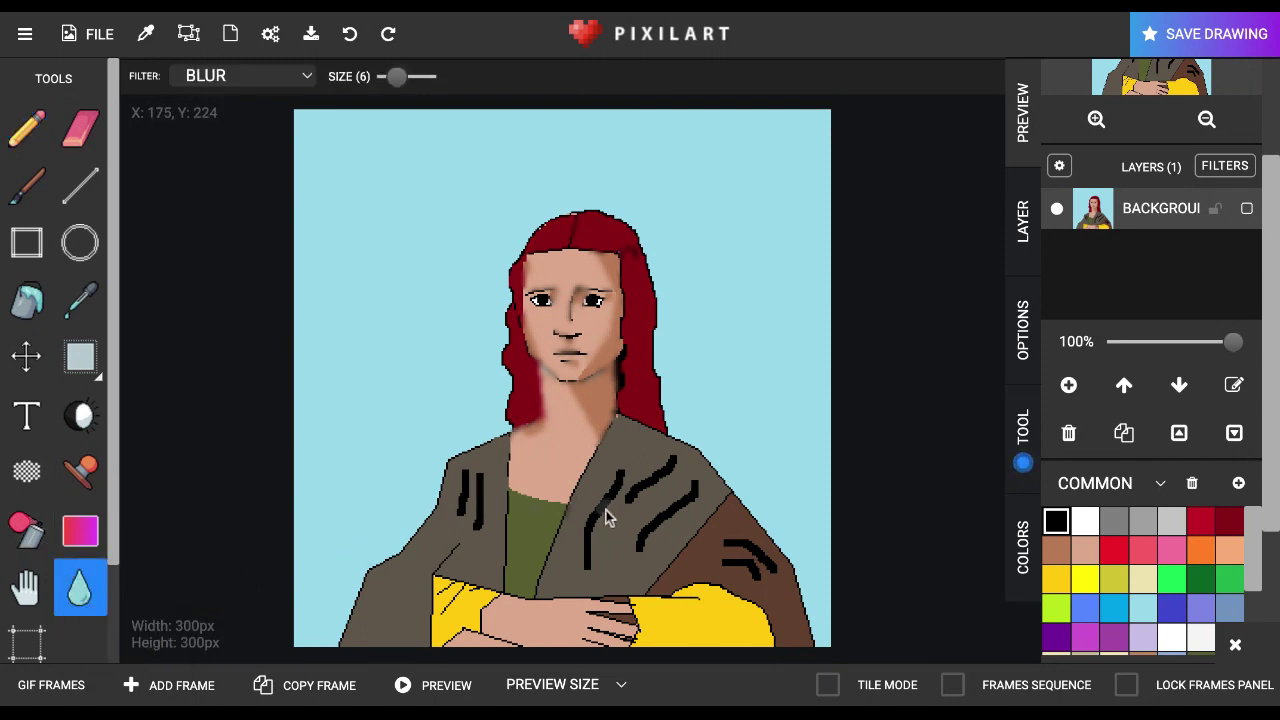
{"action": "left_click_drag", "start_coordinate": [398, 80], "coordinate": [411, 80]}
{"action": "mouse_move", "coordinate": [588, 555]}
{"action": "left_mouse_down"}
{"action": "mouse_move", "coordinate": [612, 566]}
{"action": "mouse_move", "coordinate": [642, 516]}
{"action": "mouse_move", "coordinate": [703, 481]}
{"action": "left_mouse_up"}
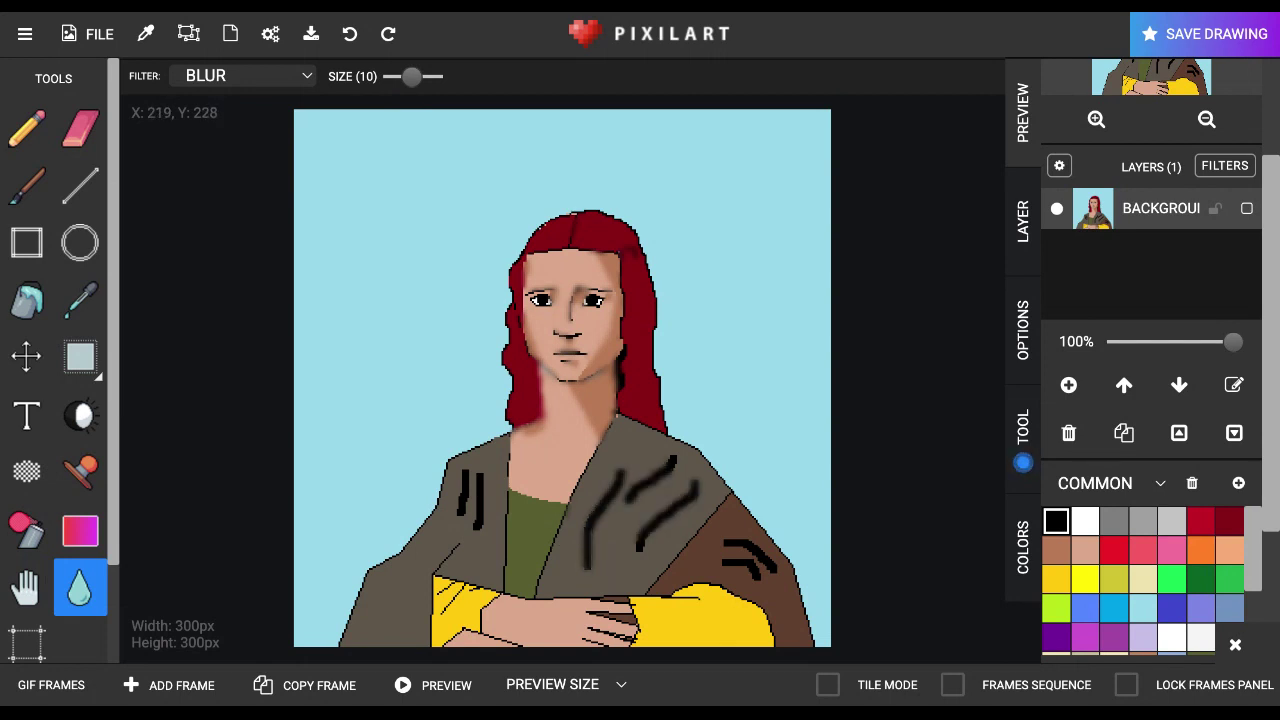
{"action": "mouse_move", "coordinate": [690, 540]}
{"action": "left_mouse_down"}
{"action": "mouse_move", "coordinate": [785, 585]}
{"action": "mouse_move", "coordinate": [738, 555]}
{"action": "mouse_move", "coordinate": [765, 605]}
{"action": "mouse_move", "coordinate": [704, 621]}
{"action": "mouse_move", "coordinate": [514, 560]}
{"action": "mouse_move", "coordinate": [491, 551]}
{"action": "mouse_move", "coordinate": [450, 470]}
{"action": "left_mouse_up"}
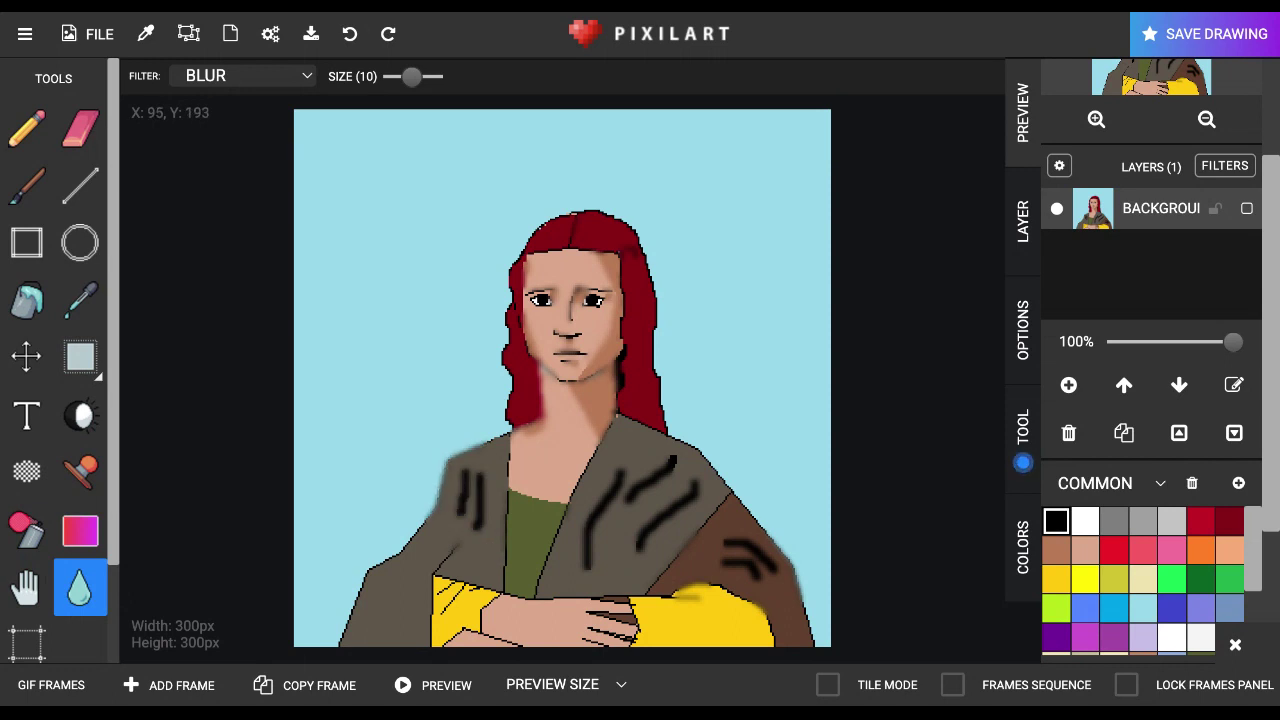
Blur the chin line, the left eye and the dark lines between the fingers with the size 10 Blur filter
{"action": "mouse_move", "coordinate": [614, 378]}
{"action": "left_mouse_down"}
{"action": "mouse_move", "coordinate": [608, 366]}
{"action": "mouse_move", "coordinate": [564, 381]}
{"action": "left_mouse_up"}
{"action": "left_click_drag", "start_coordinate": [503, 297], "coordinate": [528, 302]}
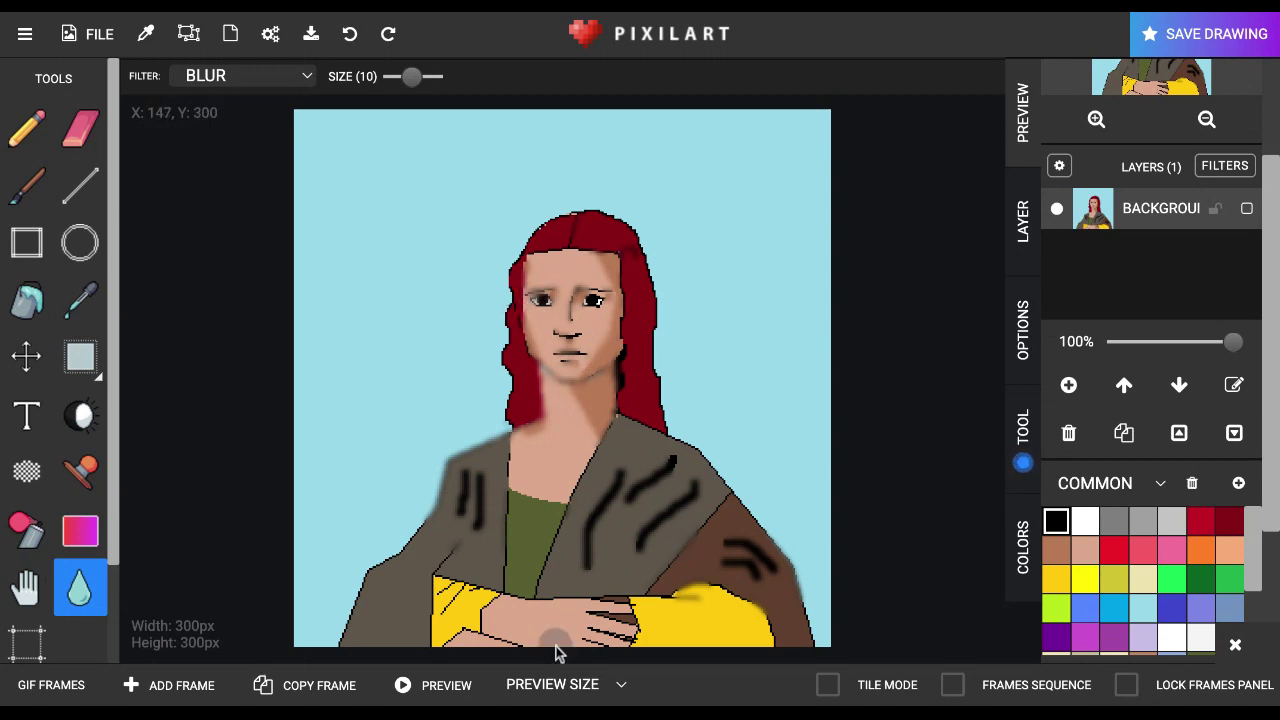
{"action": "mouse_move", "coordinate": [555, 638]}
{"action": "left_mouse_down"}
{"action": "mouse_move", "coordinate": [608, 611]}
{"action": "mouse_move", "coordinate": [622, 622]}
{"action": "mouse_move", "coordinate": [589, 635]}
{"action": "mouse_move", "coordinate": [625, 635]}
{"action": "left_mouse_up"}
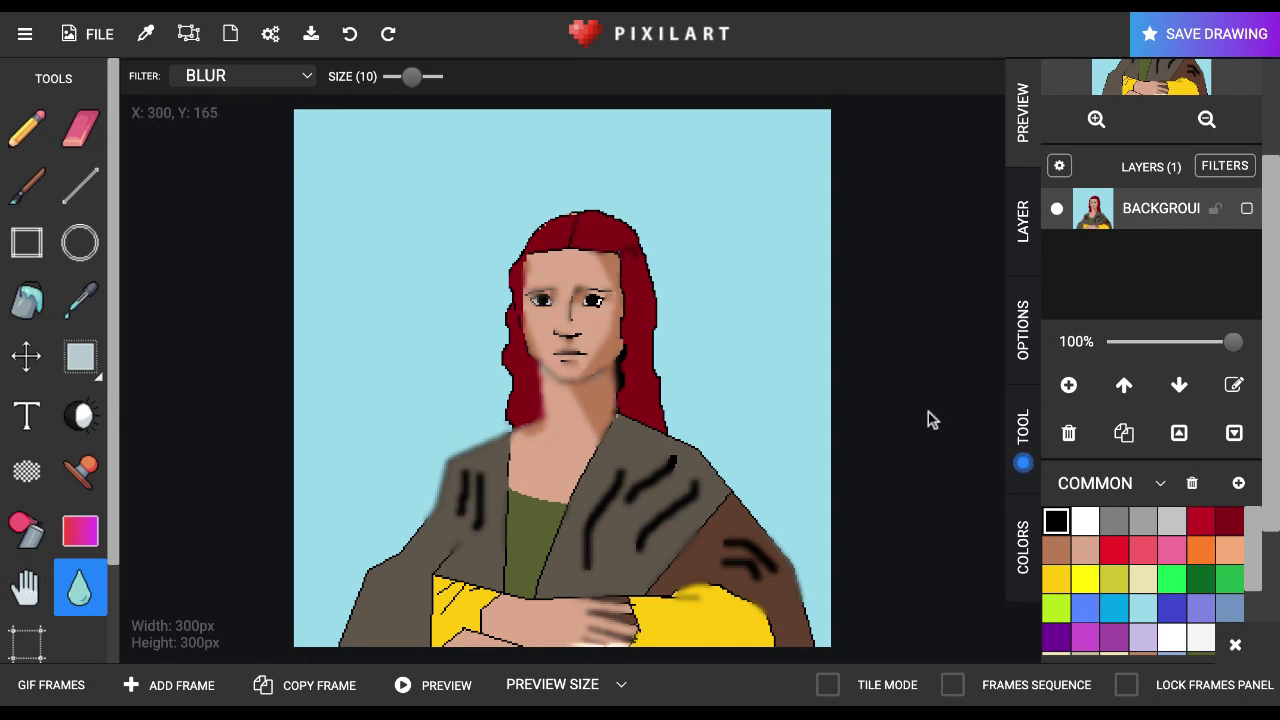
Paint dark green dabs and strokes on the sky on both sides of the head with a splatter-shaped brush at size 12
{"action": "left_click", "coordinate": [1201, 578]}
{"action": "left_click", "coordinate": [27, 185]}
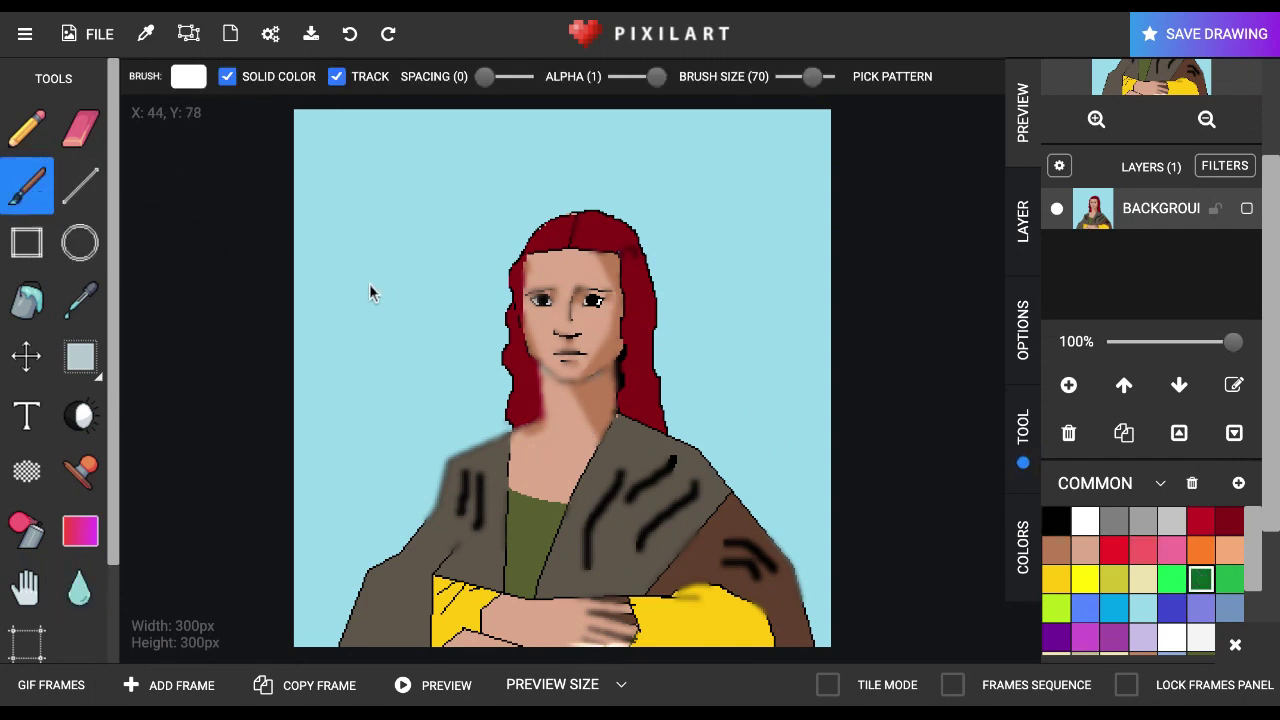
{"action": "left_click", "coordinate": [190, 80]}
{"action": "left_click", "coordinate": [563, 405]}
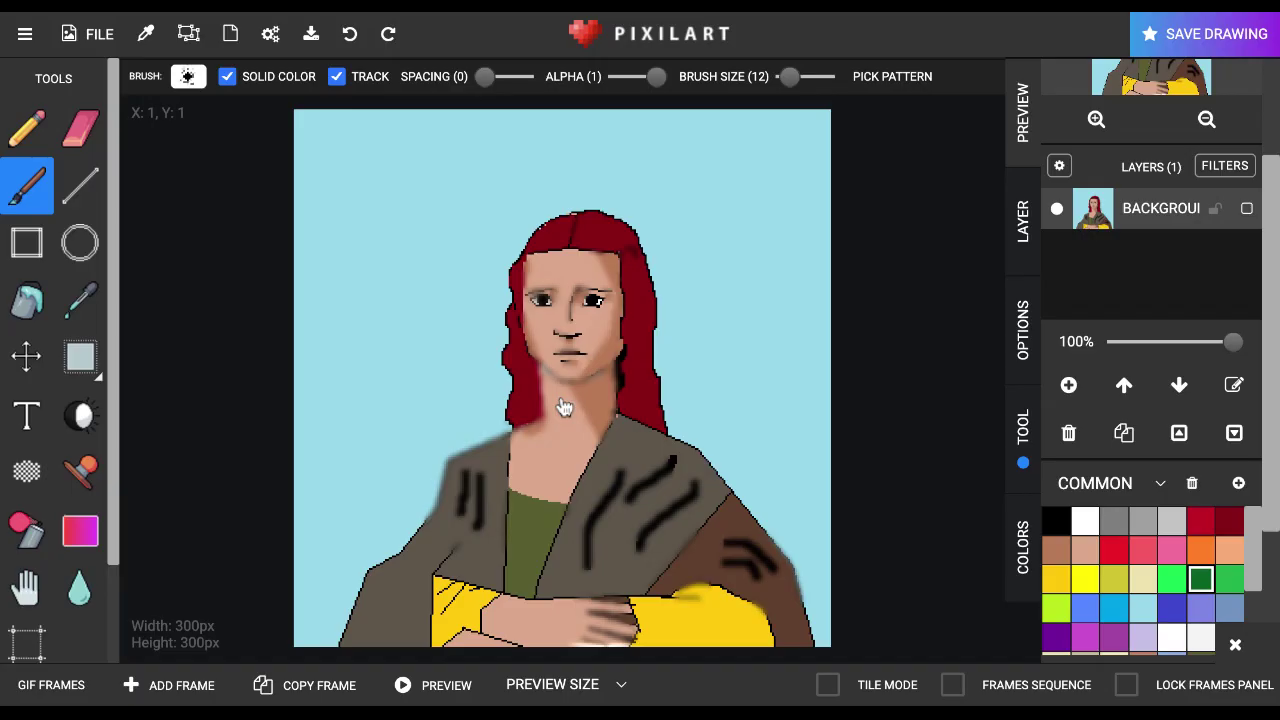
{"action": "left_click", "coordinate": [333, 293]}
{"action": "left_click", "coordinate": [318, 290]}
{"action": "left_click", "coordinate": [325, 296]}
{"action": "left_click", "coordinate": [342, 282]}
{"action": "left_click", "coordinate": [392, 282]}
{"action": "left_click_drag", "start_coordinate": [390, 290], "coordinate": [507, 287]}
{"action": "left_click", "coordinate": [430, 252]}
{"action": "mouse_move", "coordinate": [692, 292]}
{"action": "left_mouse_down"}
{"action": "mouse_move", "coordinate": [717, 273]}
{"action": "mouse_move", "coordinate": [724, 300]}
{"action": "mouse_move", "coordinate": [687, 244]}
{"action": "mouse_move", "coordinate": [694, 292]}
{"action": "left_mouse_up"}
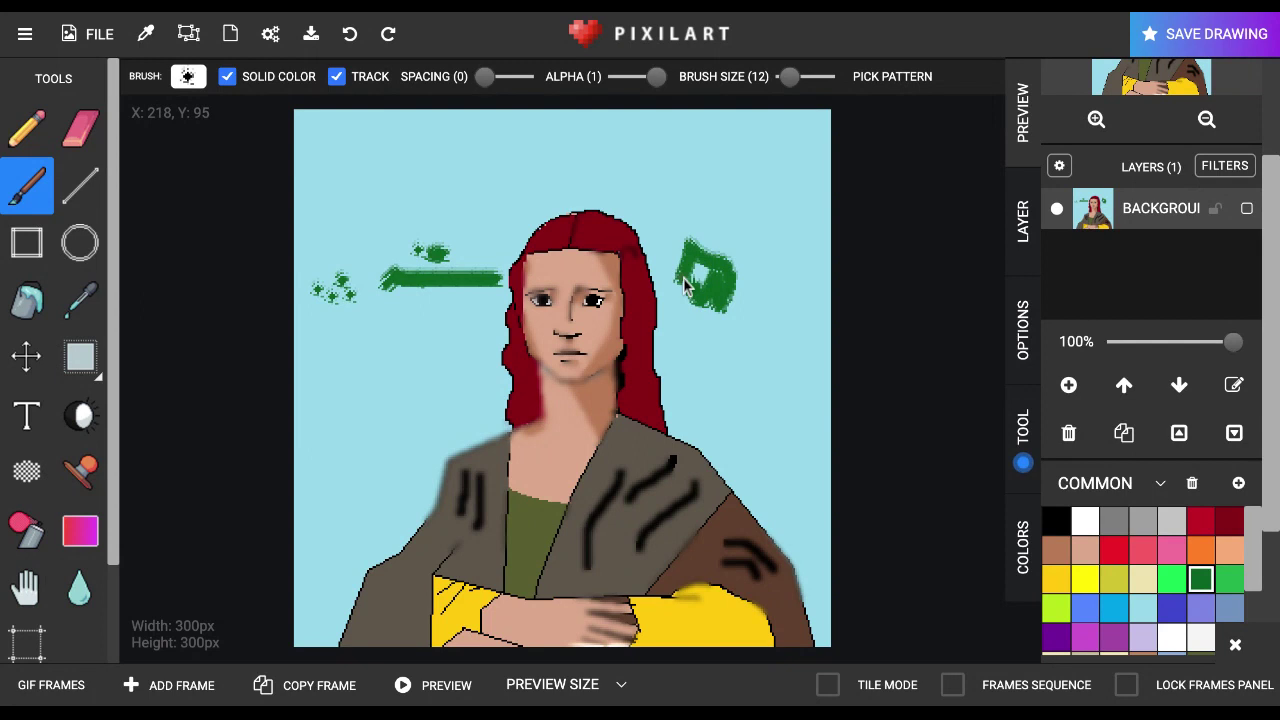
Paint orange zigzag and horizontal strokes on the sky above both shoulders with the size 12 textured brush
{"action": "left_click", "coordinate": [1200, 550]}
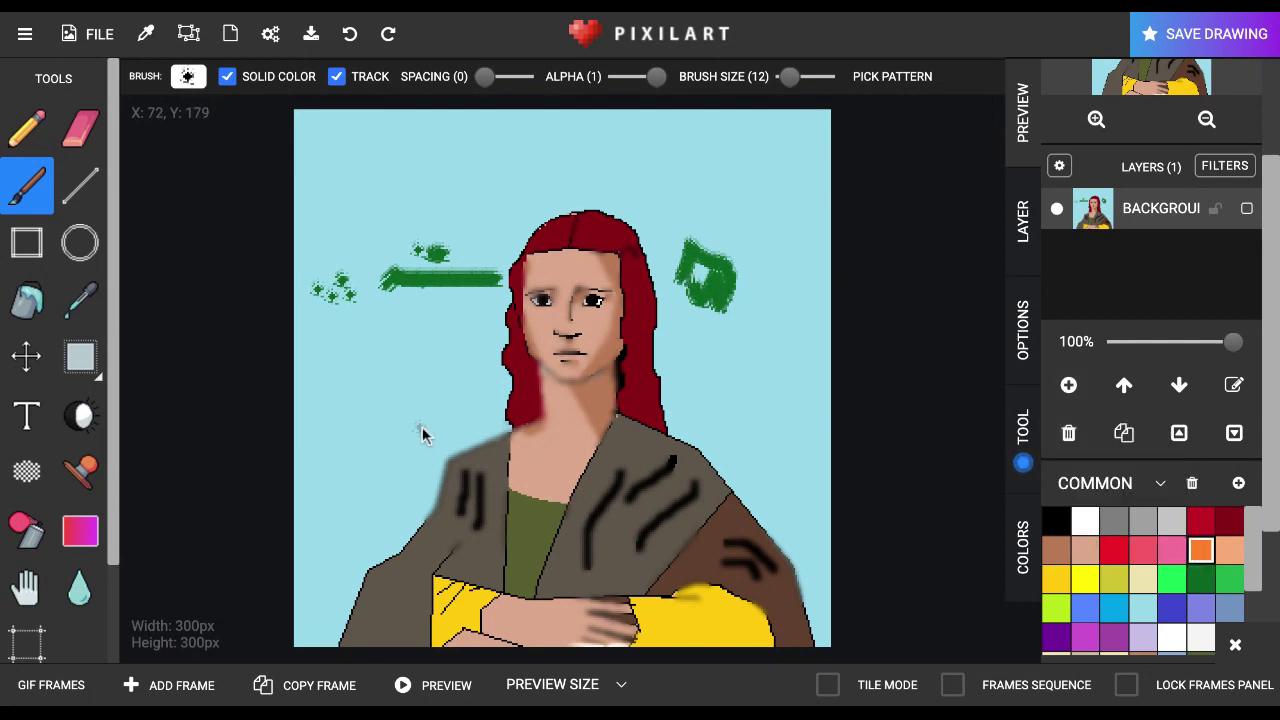
{"action": "mouse_move", "coordinate": [402, 403]}
{"action": "left_mouse_down"}
{"action": "mouse_move", "coordinate": [365, 432]}
{"action": "mouse_move", "coordinate": [432, 422]}
{"action": "left_mouse_up"}
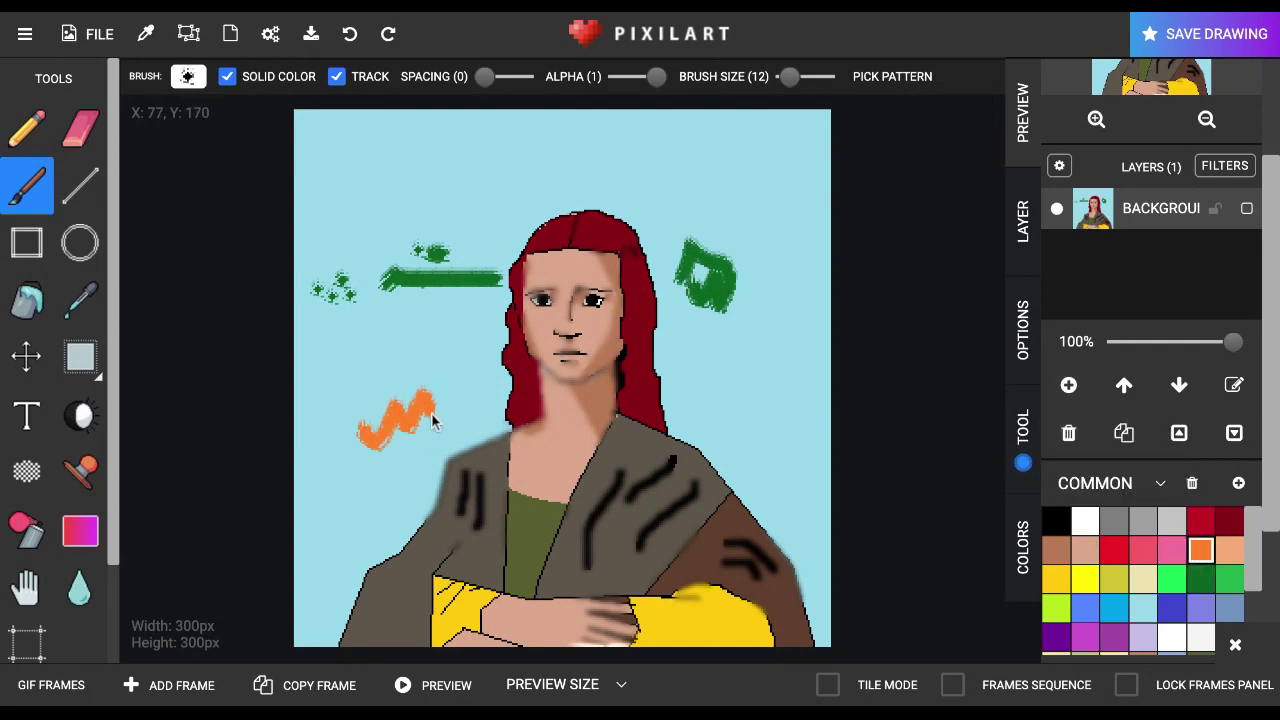
{"action": "left_click_drag", "start_coordinate": [360, 458], "coordinate": [430, 466]}
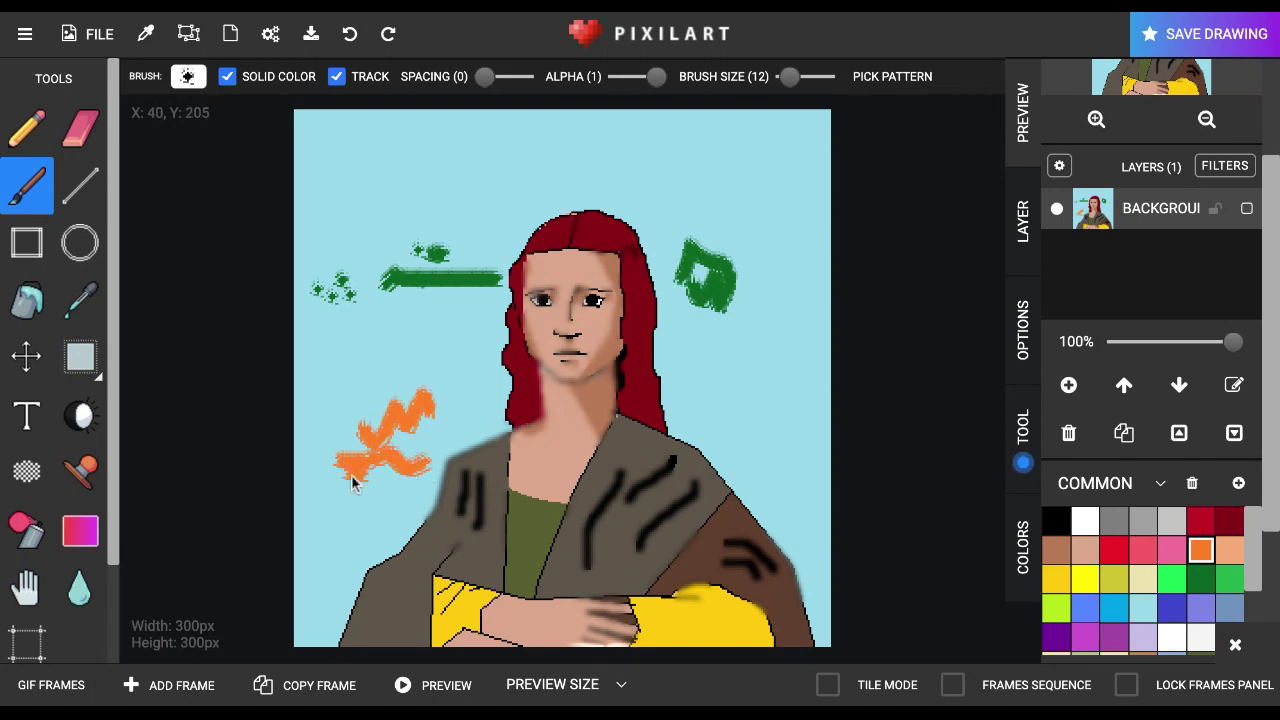
{"action": "mouse_move", "coordinate": [754, 468]}
{"action": "left_mouse_down"}
{"action": "mouse_move", "coordinate": [784, 453]}
{"action": "mouse_move", "coordinate": [741, 450]}
{"action": "left_mouse_up"}
Paint blue-violet strokes below the green marks on both sides of the head with the size 12 textured brush
{"action": "left_click", "coordinate": [1172, 608]}
{"action": "mouse_move", "coordinate": [682, 321]}
{"action": "left_mouse_down"}
{"action": "mouse_move", "coordinate": [804, 322]}
{"action": "mouse_move", "coordinate": [694, 352]}
{"action": "left_mouse_up"}
{"action": "left_click", "coordinate": [713, 372]}
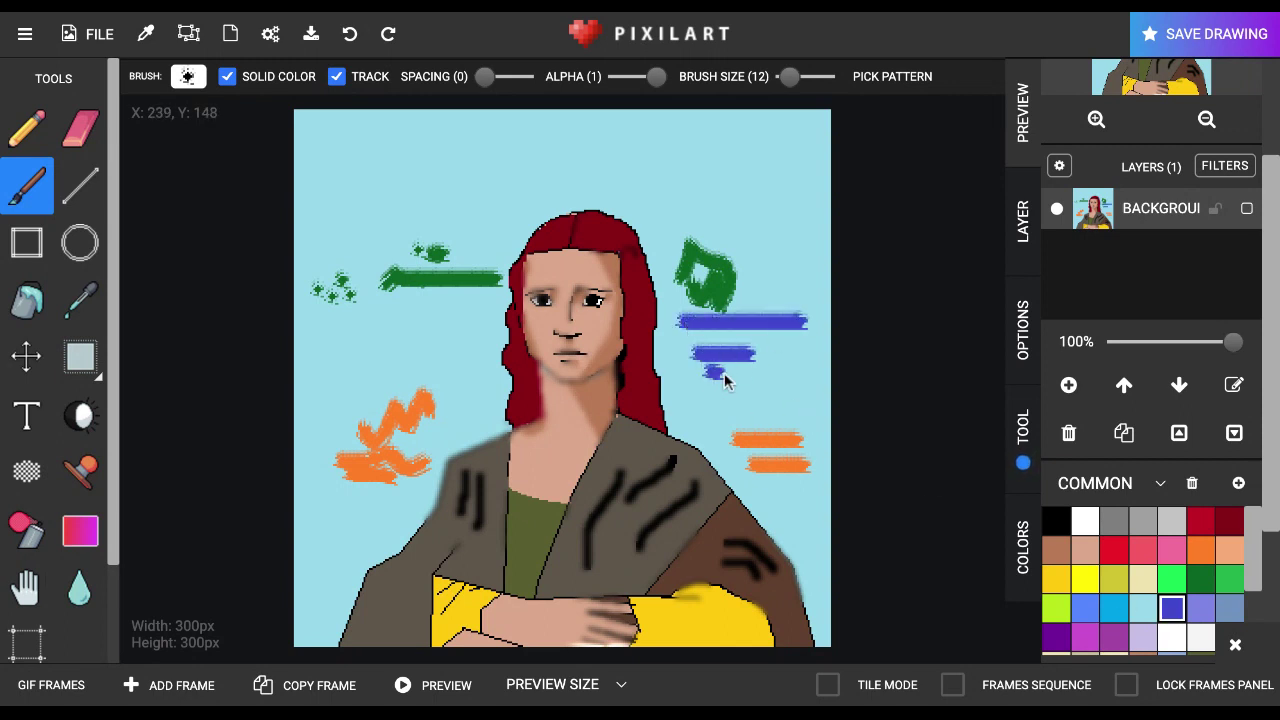
{"action": "mouse_move", "coordinate": [426, 346]}
{"action": "left_mouse_down"}
{"action": "mouse_move", "coordinate": [402, 326]}
{"action": "mouse_move", "coordinate": [431, 306]}
{"action": "mouse_move", "coordinate": [480, 305]}
{"action": "left_mouse_up"}
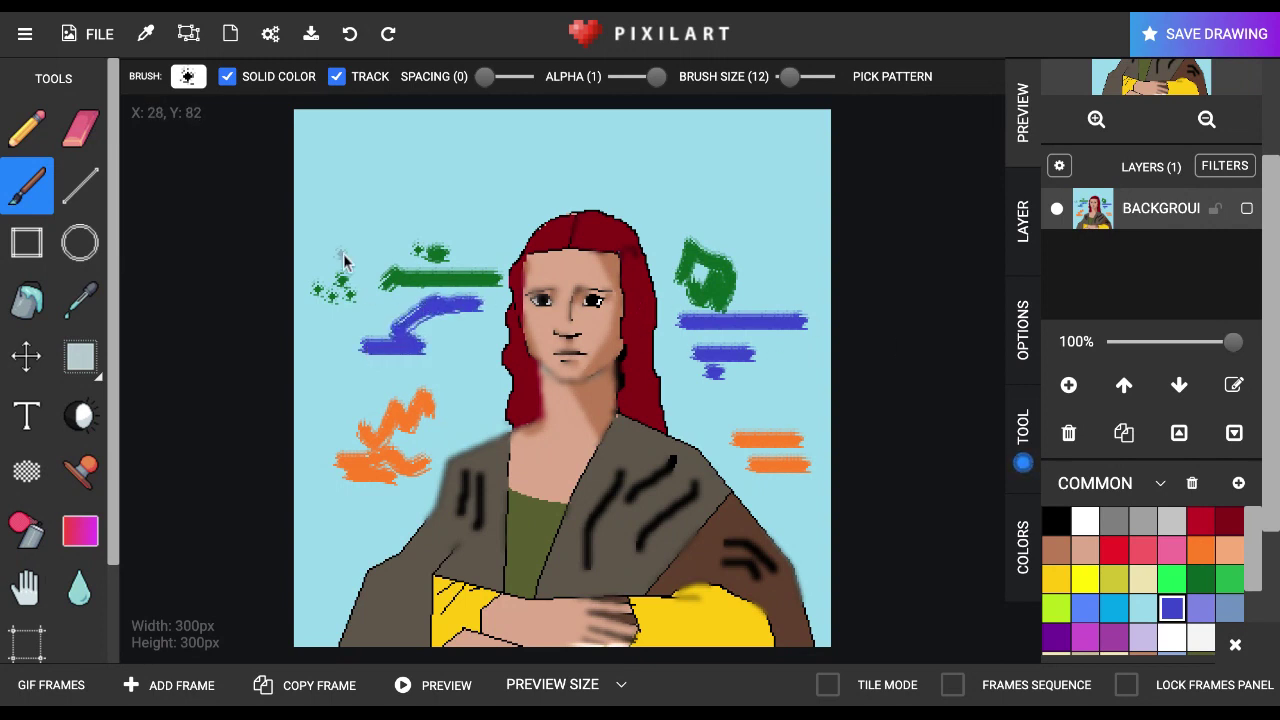
Soften the green, blue and orange background strokes on both sides of the figure with the Blur filter at size 20
{"action": "left_click", "coordinate": [80, 588]}
{"action": "left_click_drag", "start_coordinate": [413, 88], "coordinate": [432, 80]}
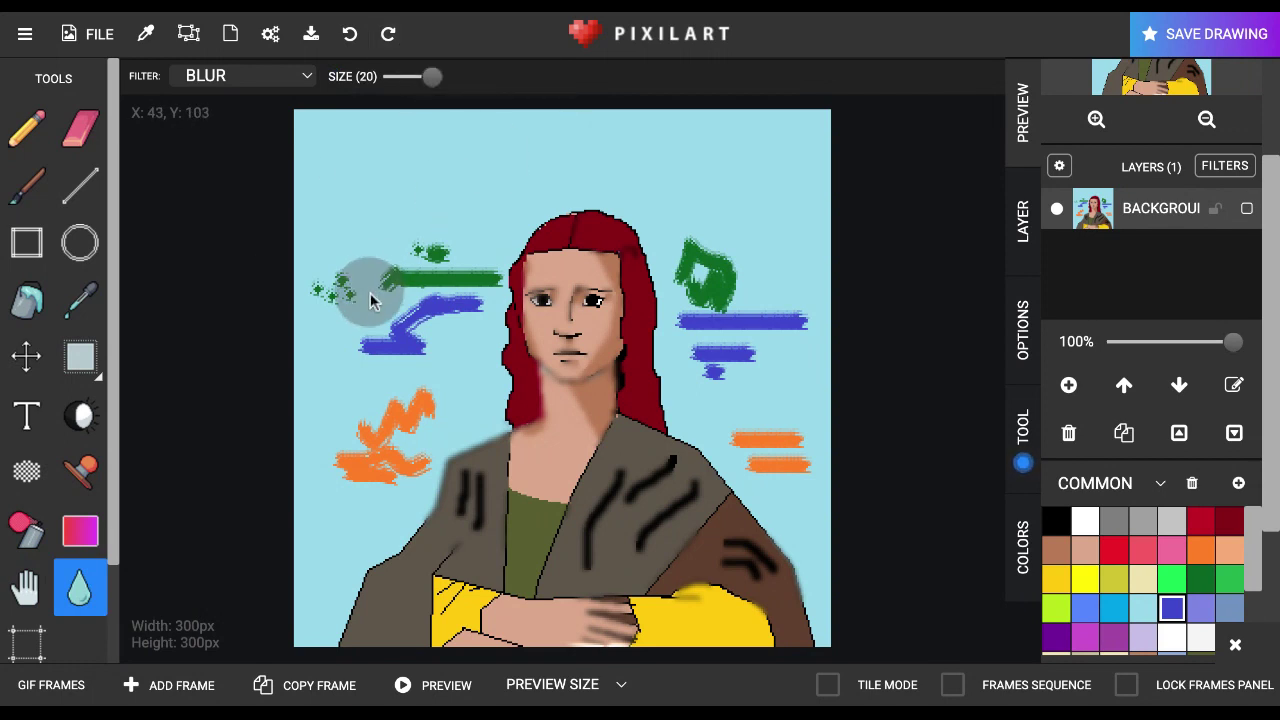
{"action": "mouse_move", "coordinate": [336, 285]}
{"action": "left_mouse_down"}
{"action": "mouse_move", "coordinate": [412, 275]}
{"action": "mouse_move", "coordinate": [458, 300]}
{"action": "mouse_move", "coordinate": [495, 290]}
{"action": "mouse_move", "coordinate": [426, 336]}
{"action": "mouse_move", "coordinate": [392, 341]}
{"action": "left_mouse_up"}
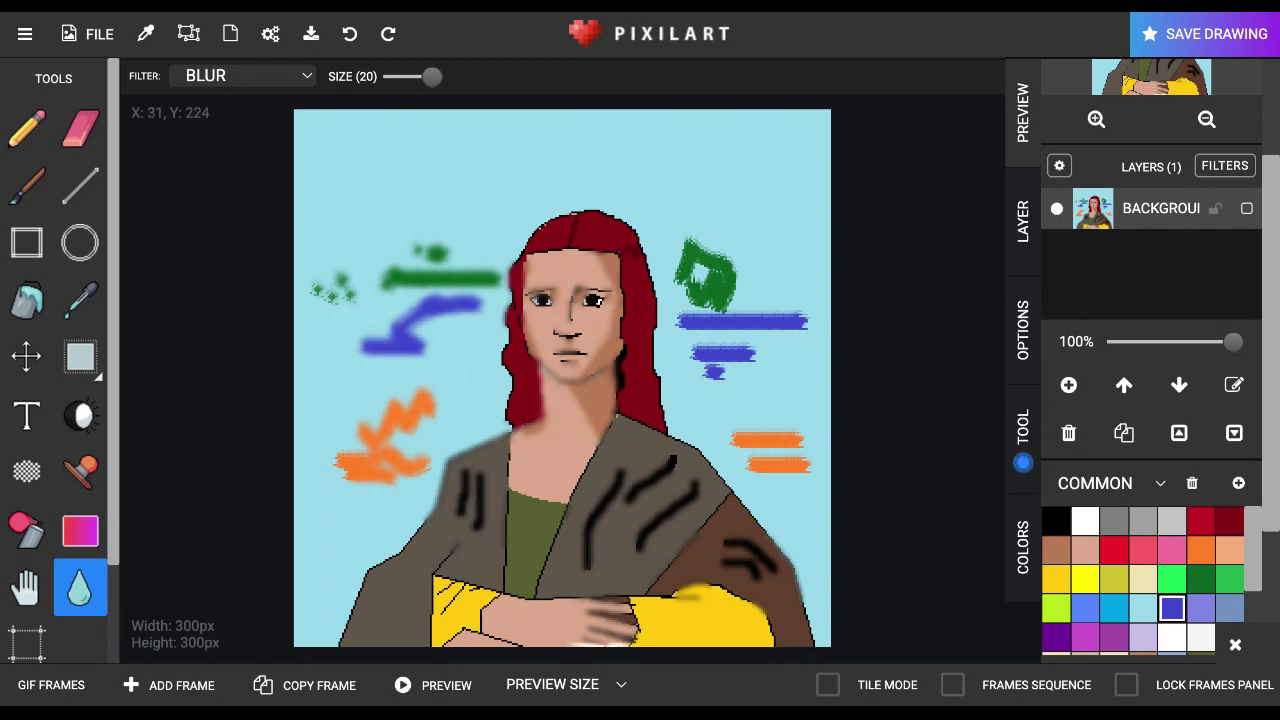
{"action": "left_click_drag", "start_coordinate": [335, 438], "coordinate": [312, 300]}
{"action": "mouse_move", "coordinate": [700, 206]}
{"action": "left_mouse_down"}
{"action": "mouse_move", "coordinate": [714, 373]}
{"action": "mouse_move", "coordinate": [773, 320]}
{"action": "mouse_move", "coordinate": [793, 459]}
{"action": "left_mouse_up"}
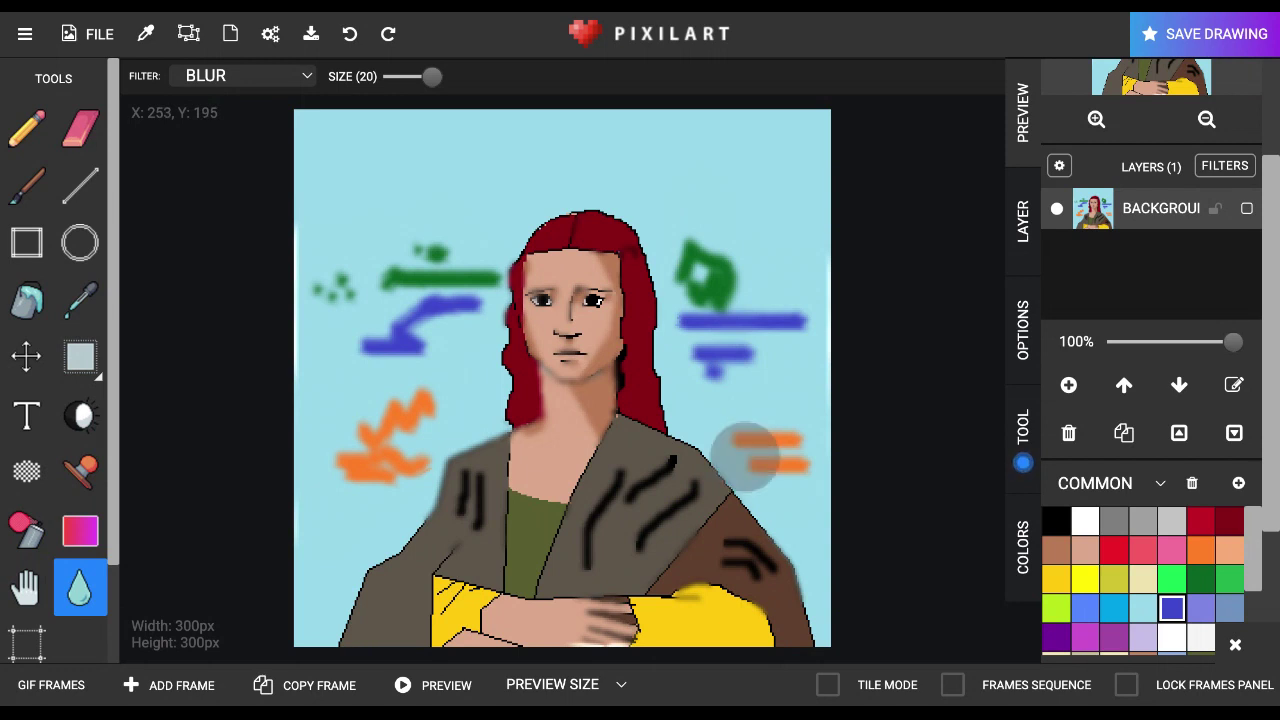